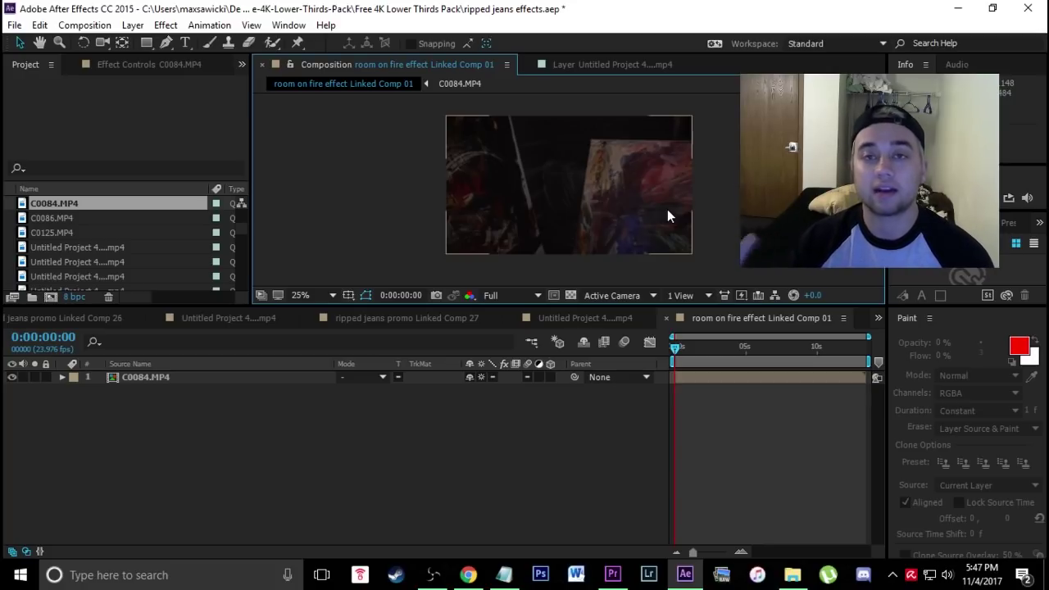
Scrub the room footage forward to 0:00:01:03, then return to 0:00:00:00.
left_click(677, 330)
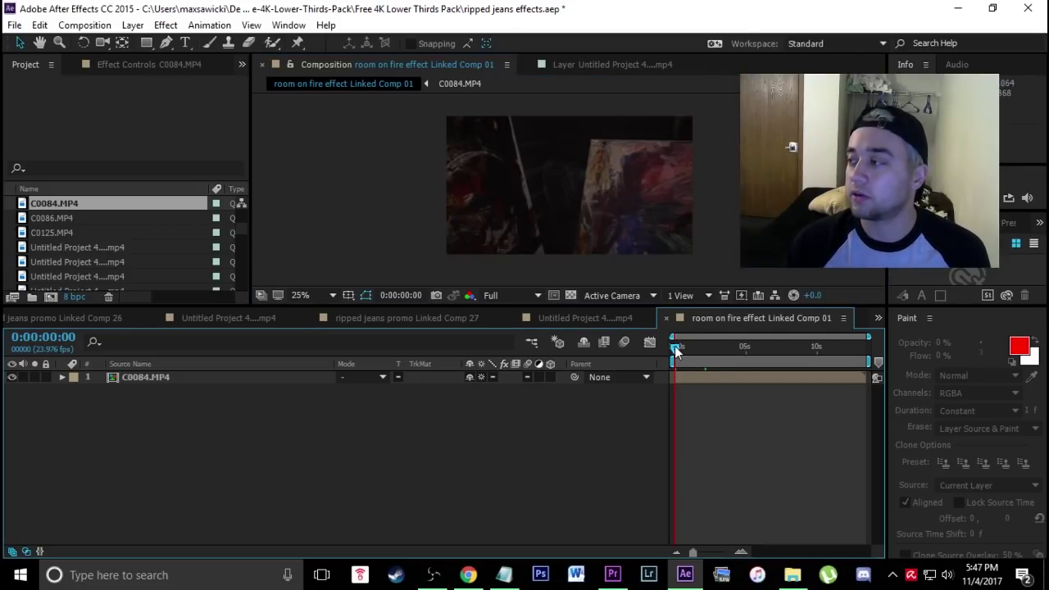
left_click_drag(674, 346, 691, 346)
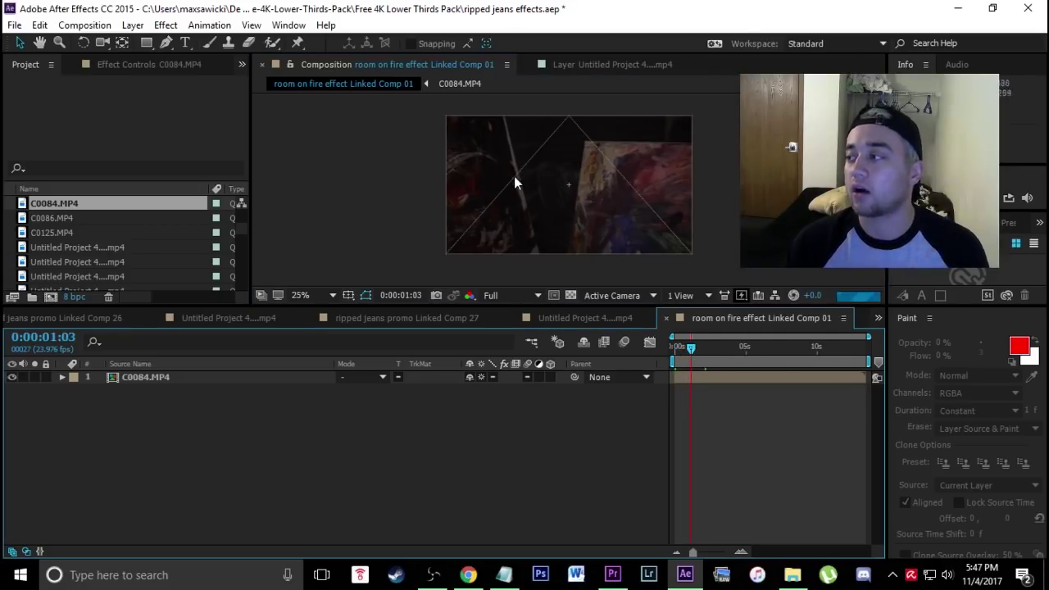
left_click_drag(687, 351, 680, 361)
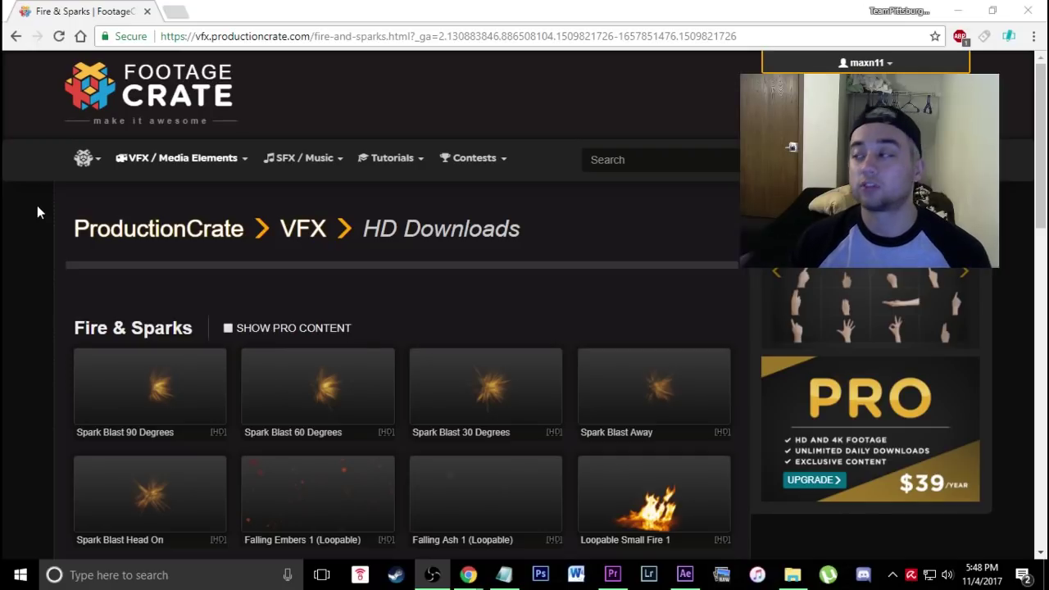
Open FootageCrate's VFX / Media Elements > Fire & Sparks category and browse its clips.
mouse_move(182, 157)
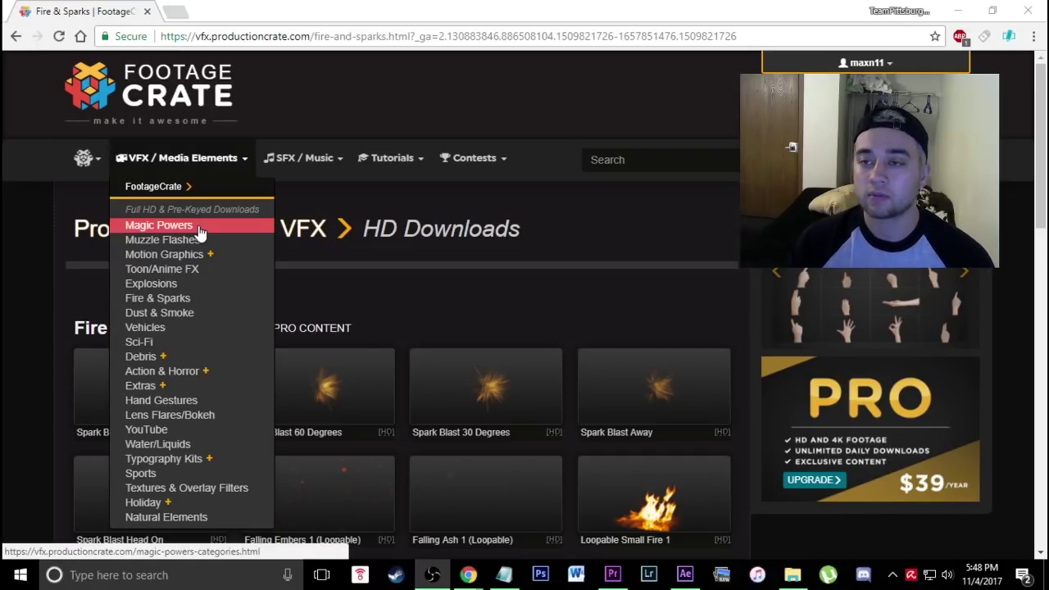
left_click(197, 300)
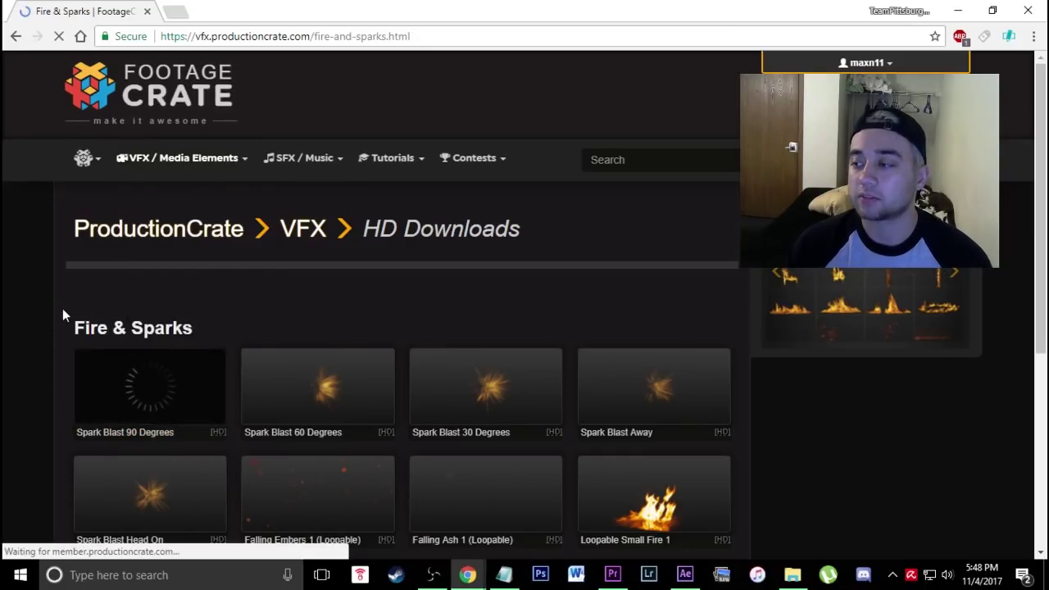
scroll(63, 308, "down", 2)
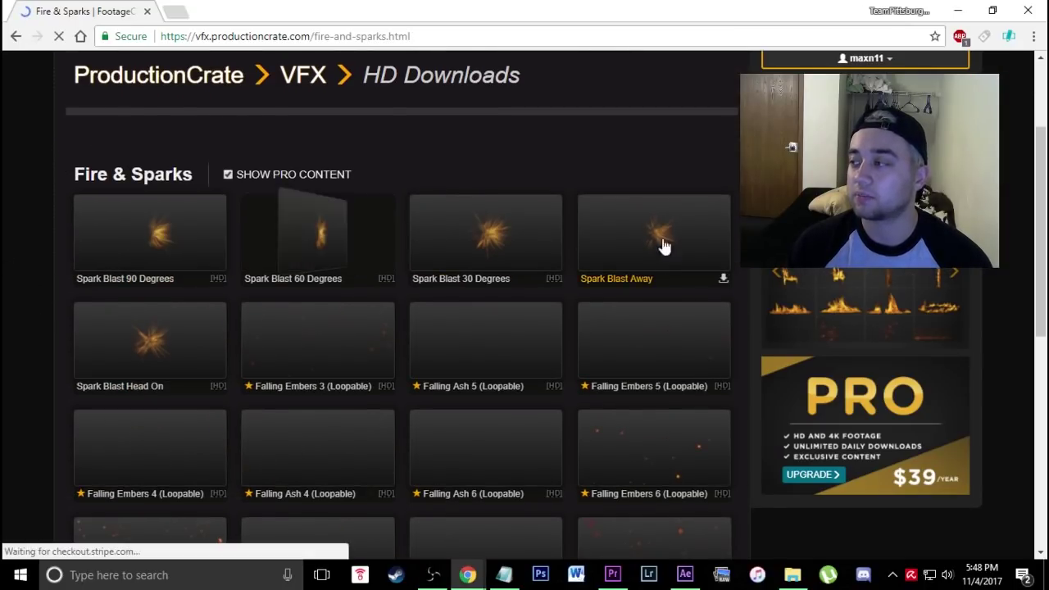
scroll(437, 386, "down", 1)
scroll(258, 330, "up", 2)
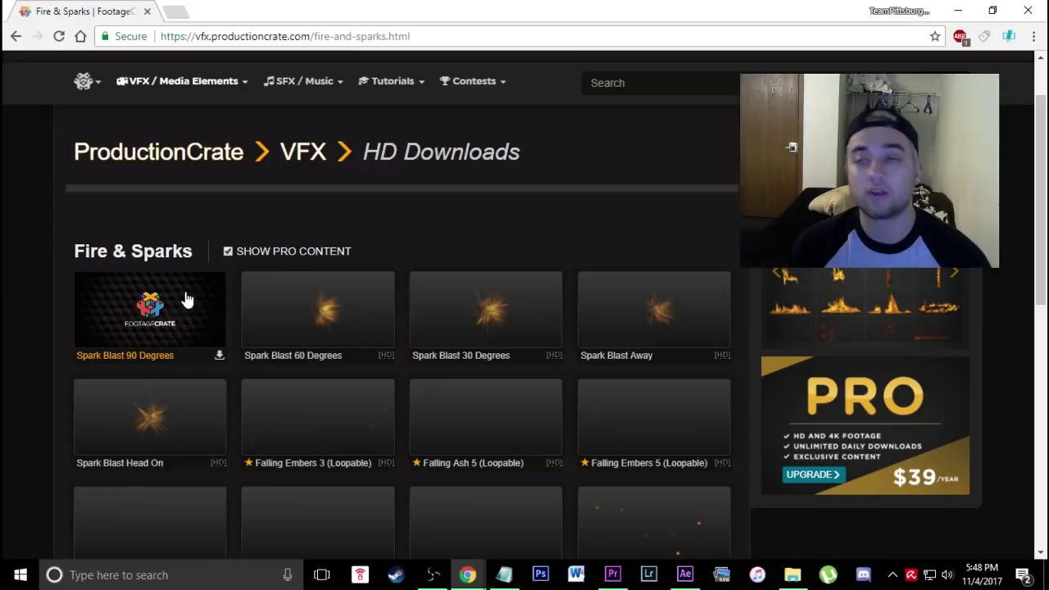
scroll(99, 380, "down", 2)
scroll(66, 358, "up", 2)
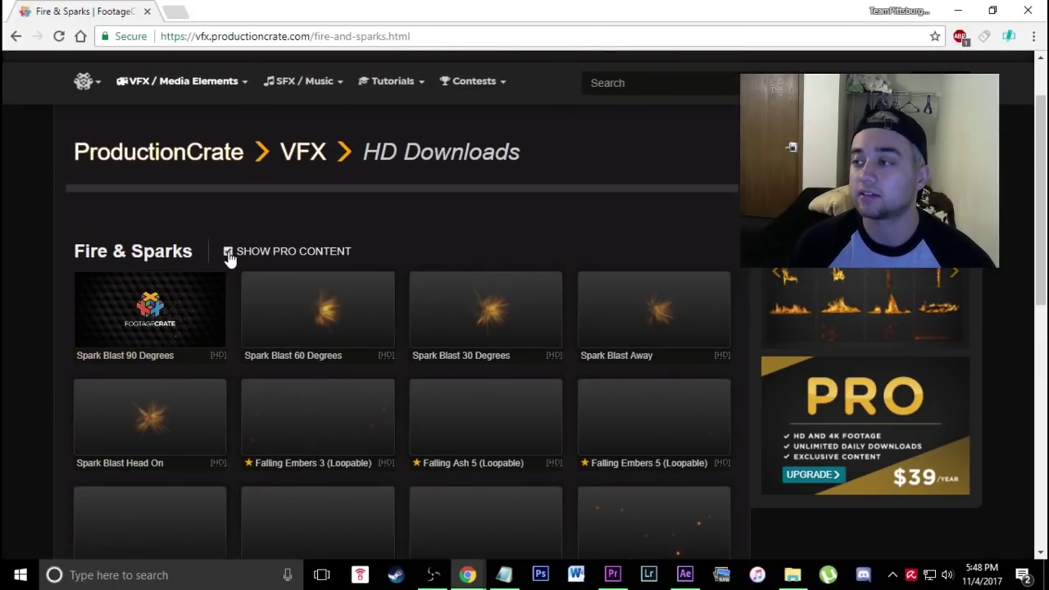
Uncheck Show Pro Content and download the free Loopable Small Fire 1 clip, previewing it large.
left_click(229, 254)
scroll(58, 338, "down", 2)
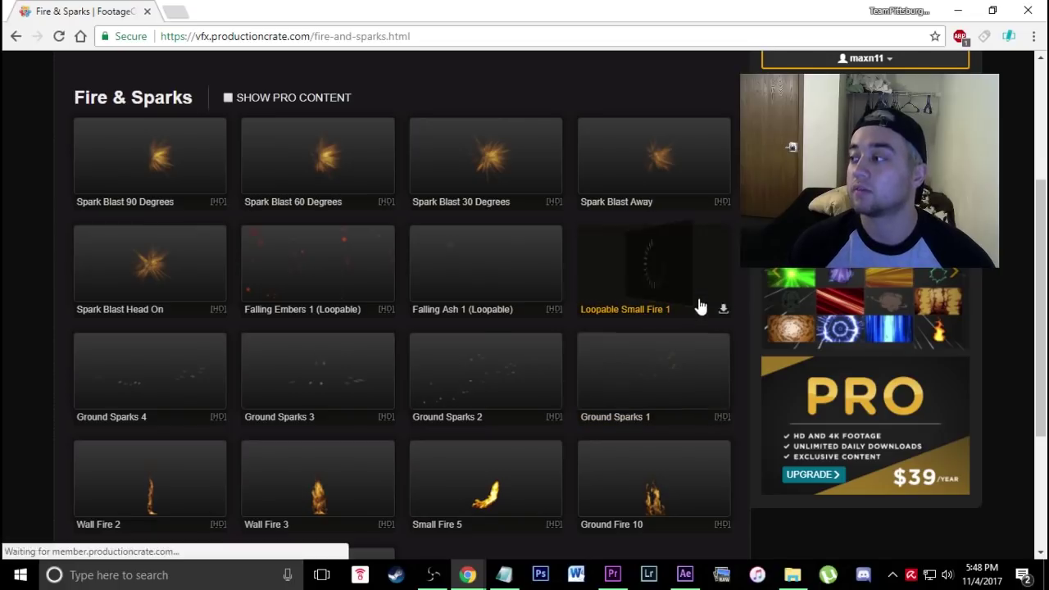
left_click(718, 306)
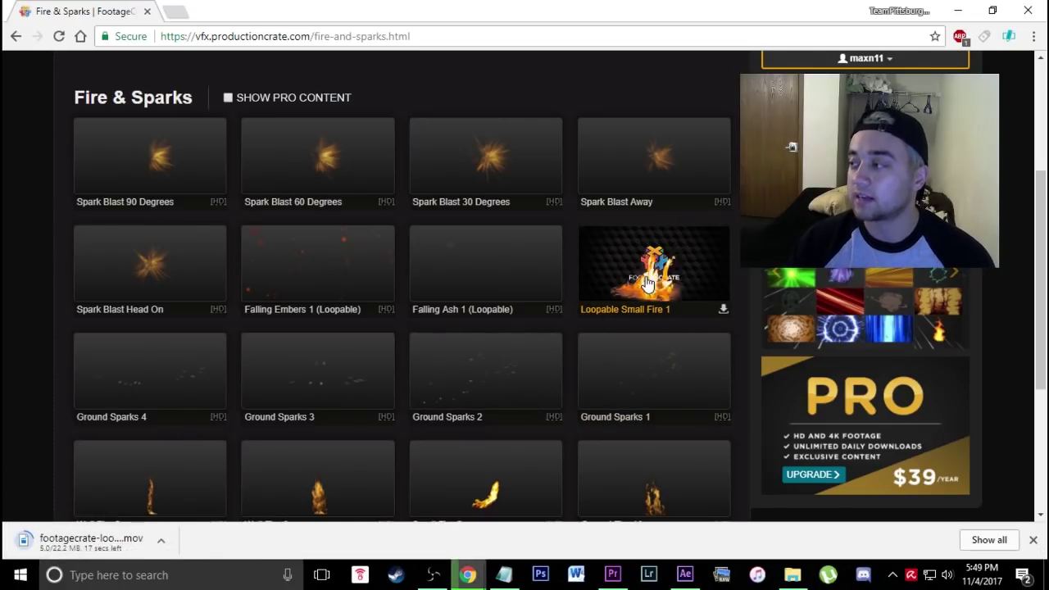
left_click(666, 293)
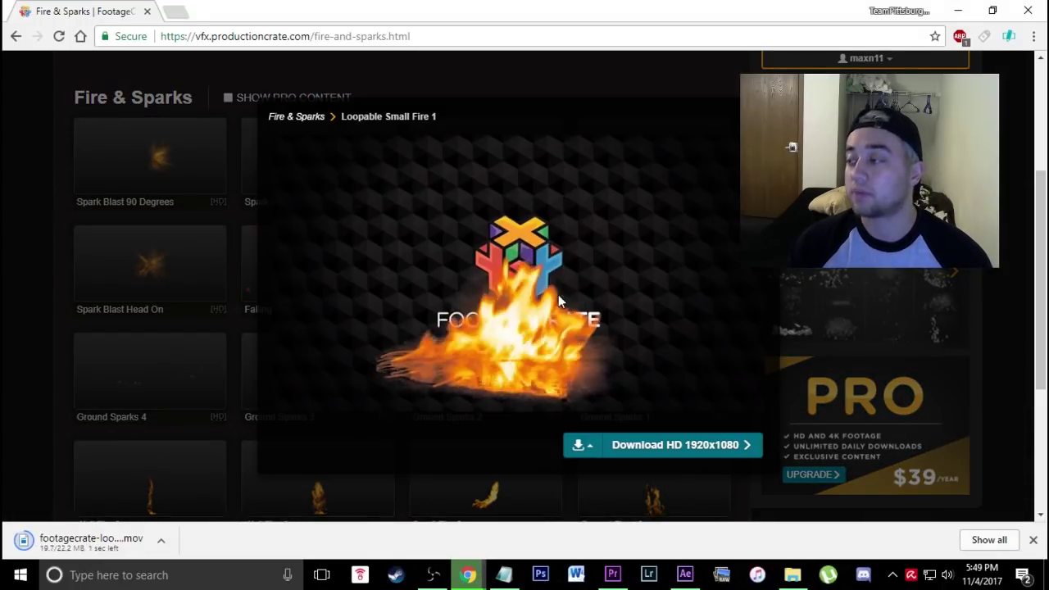
left_click(28, 339)
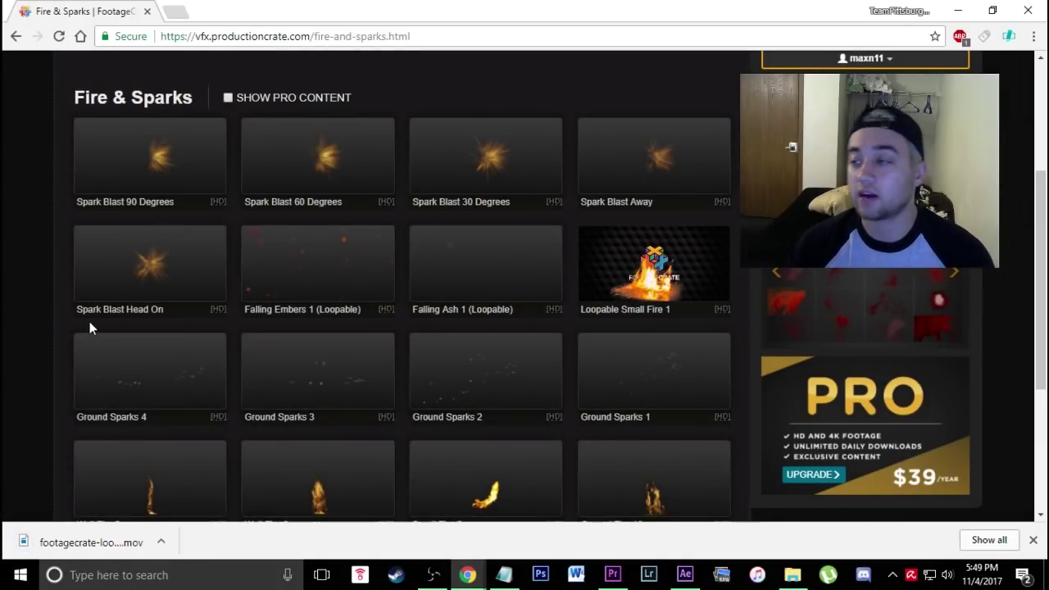
scroll(52, 370, "down", 1)
scroll(22, 364, "up", 4)
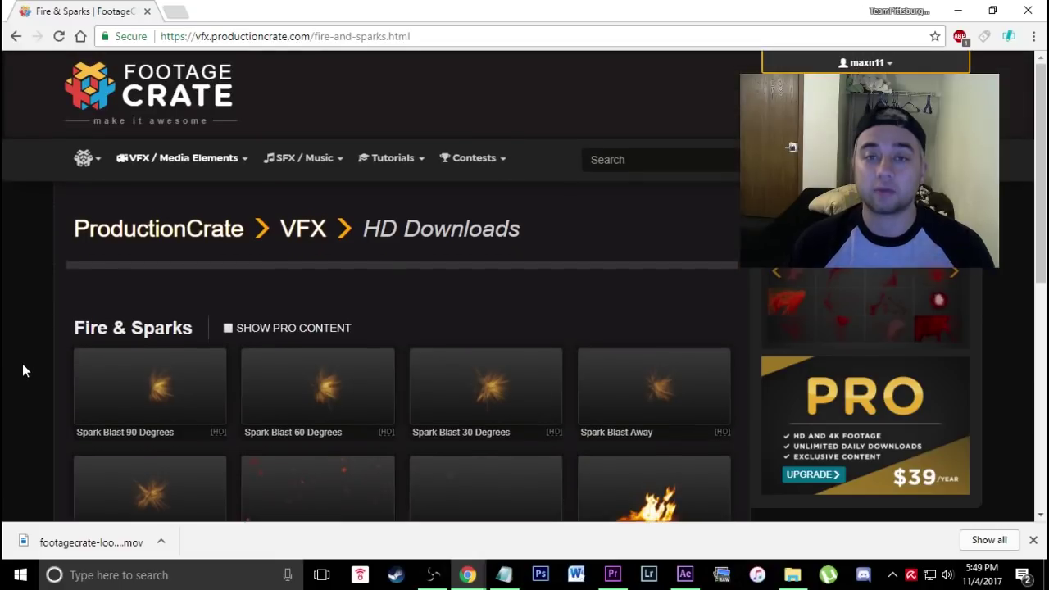
Navigate back to the fire clip listing from the site's category menu.
mouse_move(217, 158)
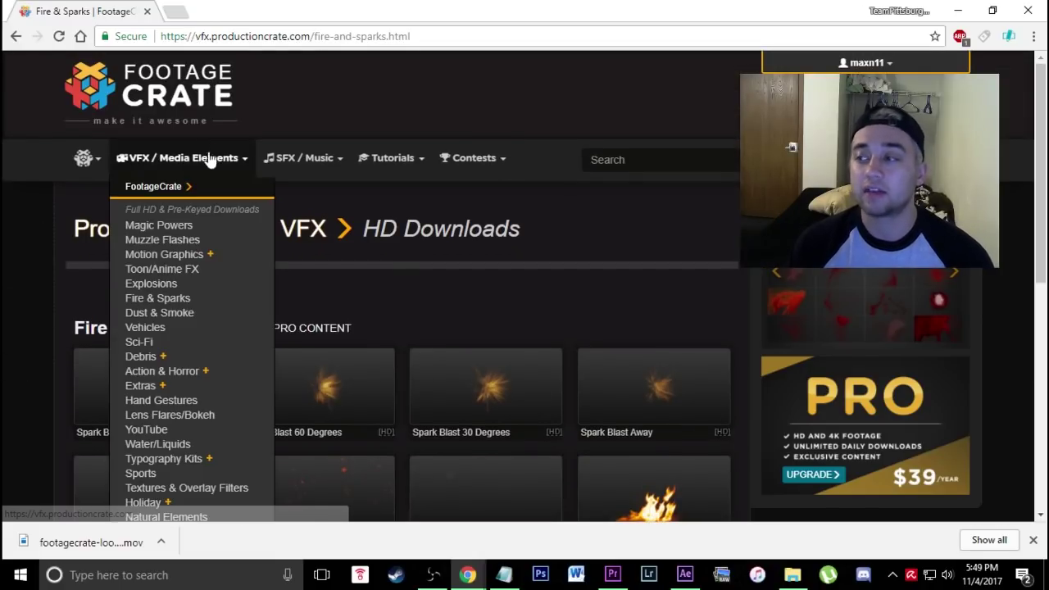
scroll(217, 344, "down", 1)
mouse_move(184, 304)
left_click(197, 358)
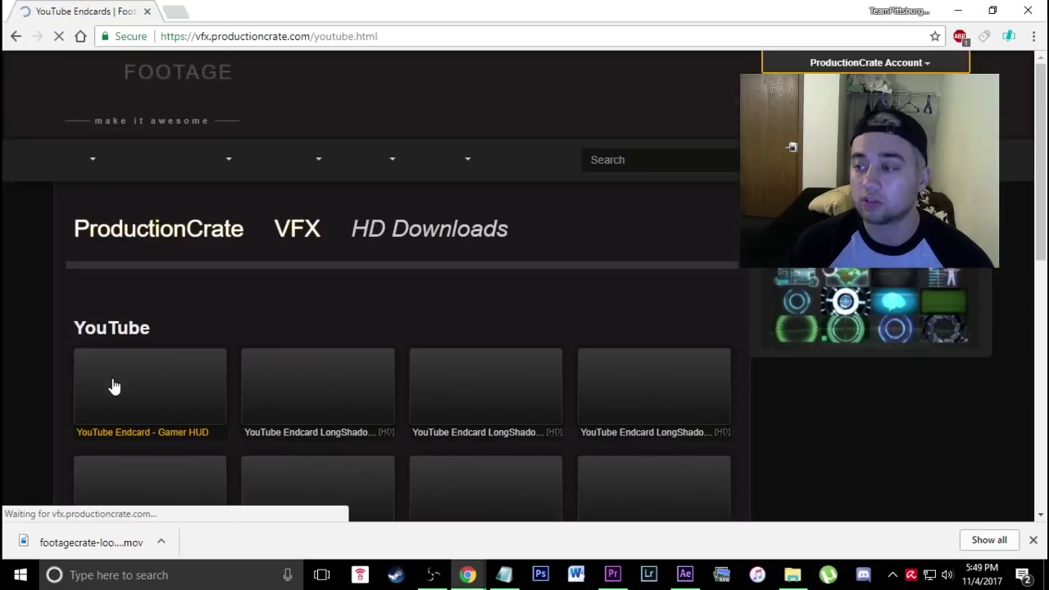
scroll(67, 381, "down", 2)
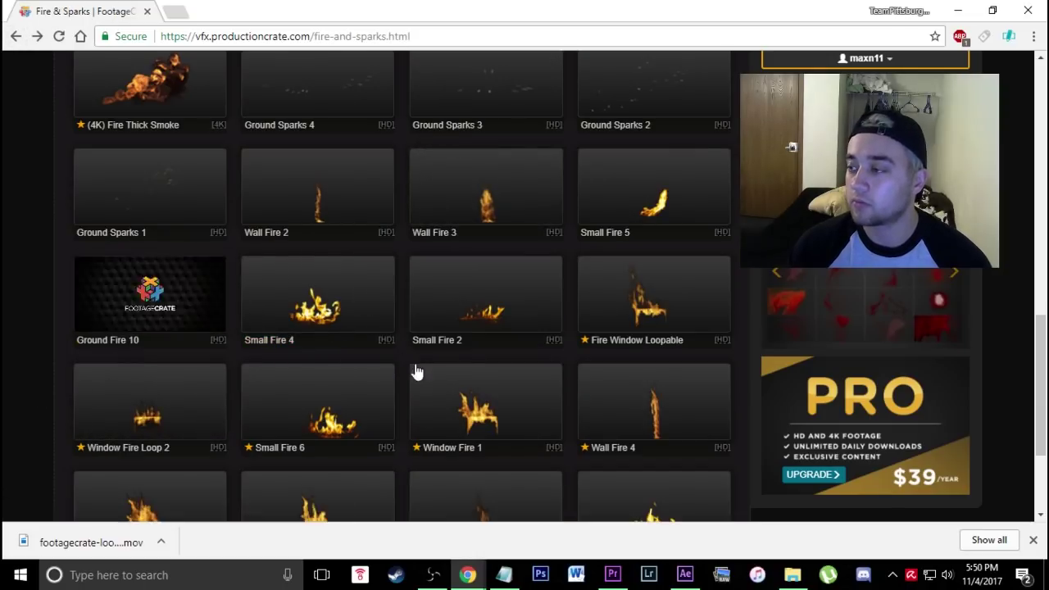
Download the Small Fire 2 and Fire Window Loopable clips, then return to After Effects.
left_click(554, 342)
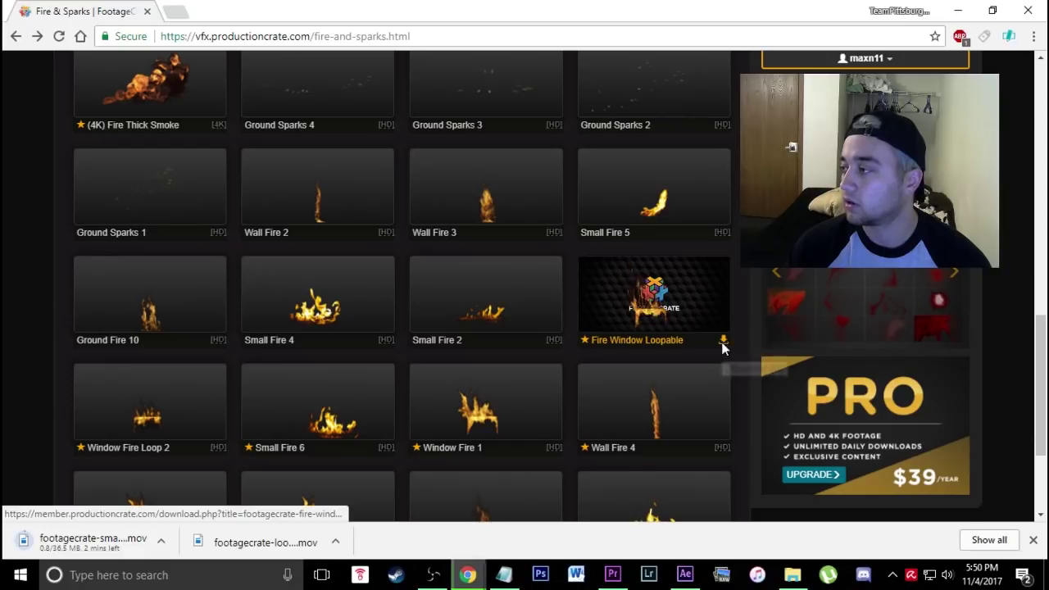
left_click(721, 339)
scroll(38, 331, "down", 4)
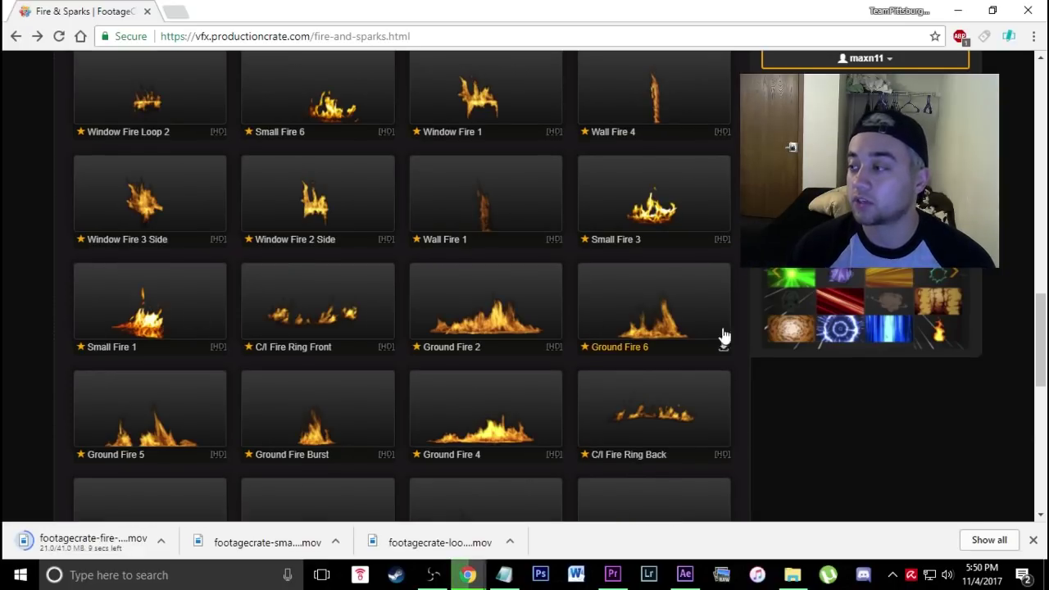
scroll(716, 353, "down", 1)
scroll(89, 339, "up", 15)
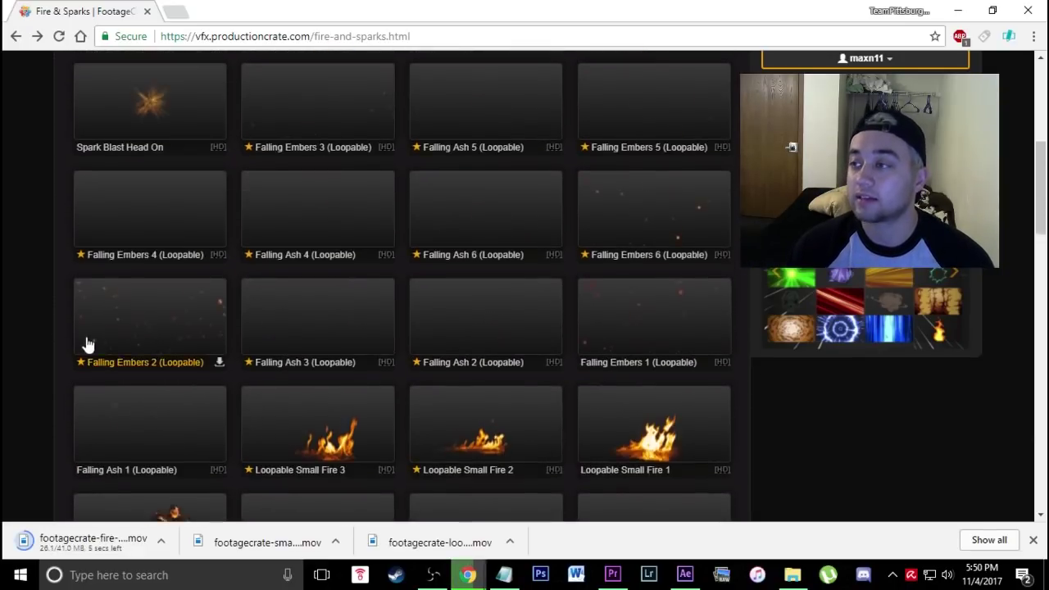
scroll(189, 287, "up", 1)
scroll(99, 263, "down", 3)
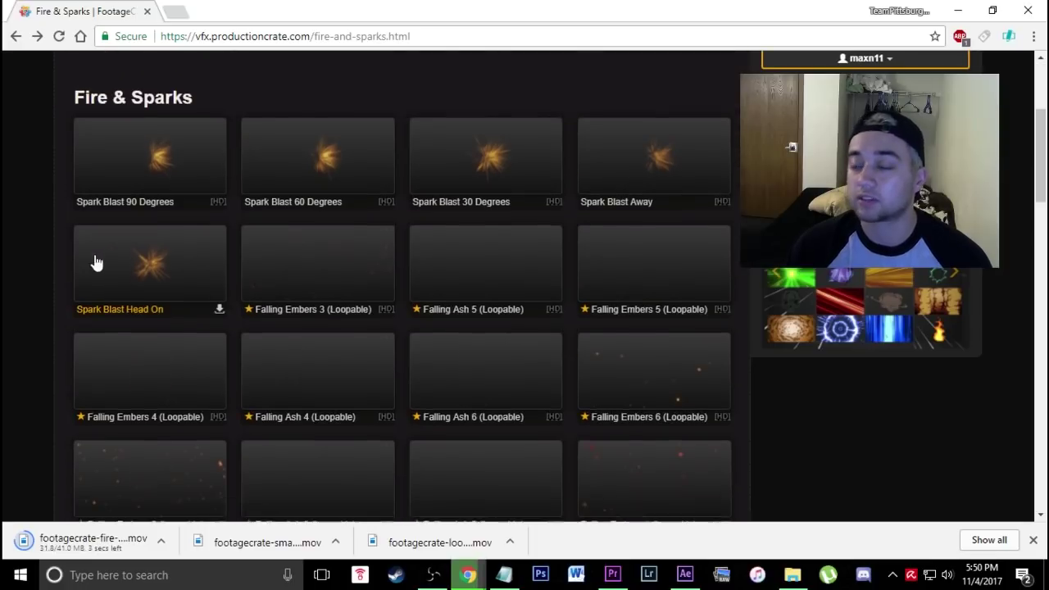
scroll(104, 237, "up", 3)
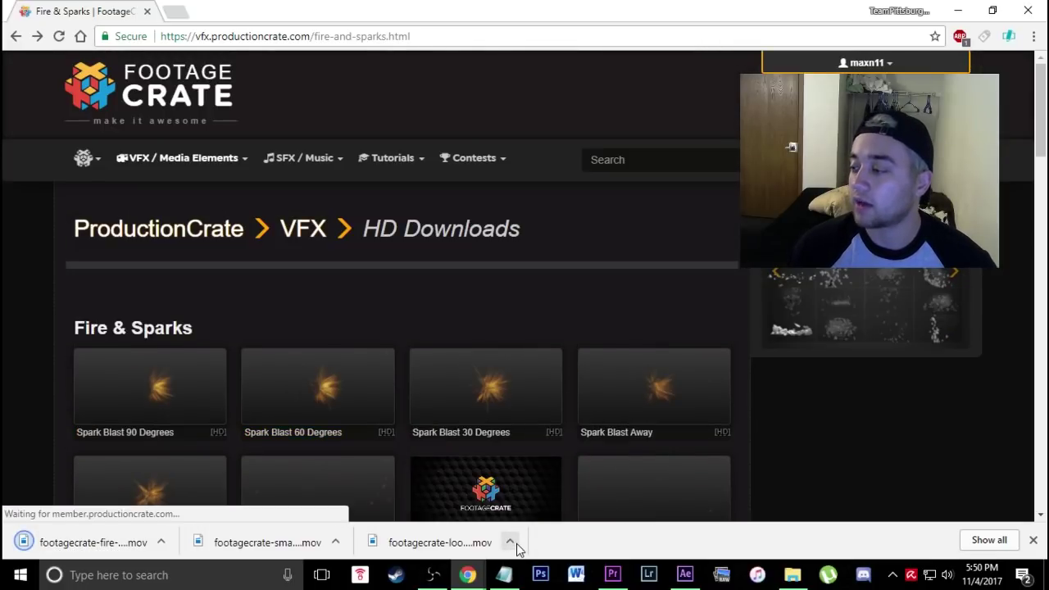
left_click(680, 582)
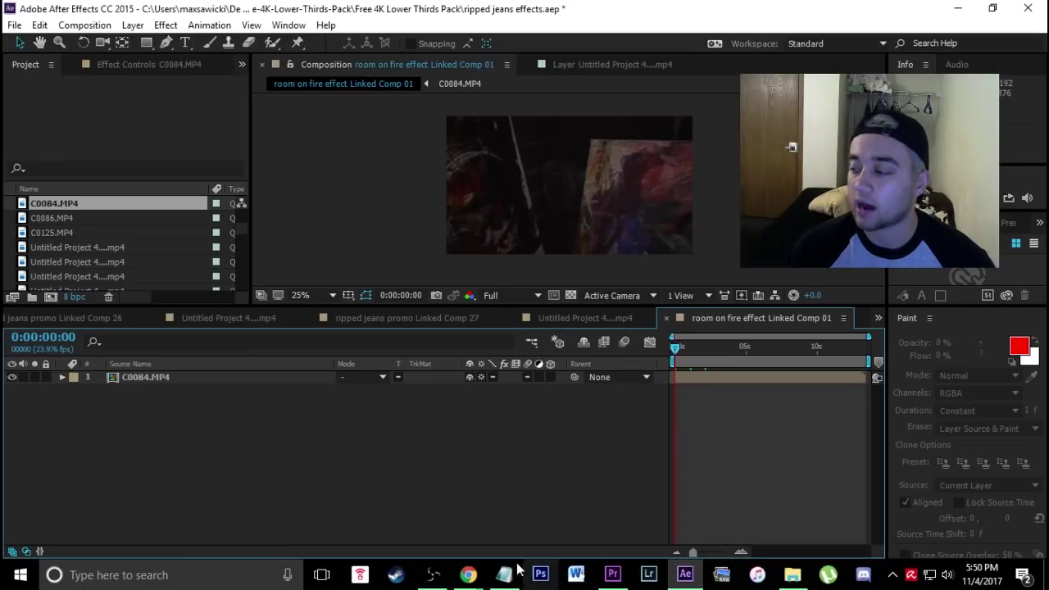
Drag the three footagecrate fire .mov files from Downloads into After Effects' Project panel.
mouse_move(792, 576)
left_click(853, 501)
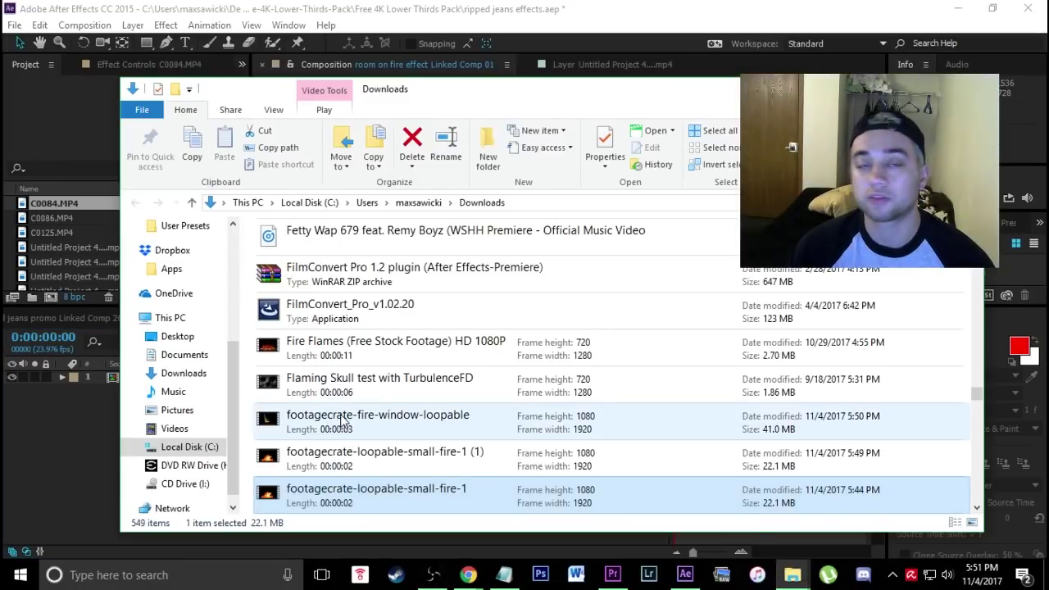
scroll(367, 453, "down", 1)
scroll(366, 452, "up", 1)
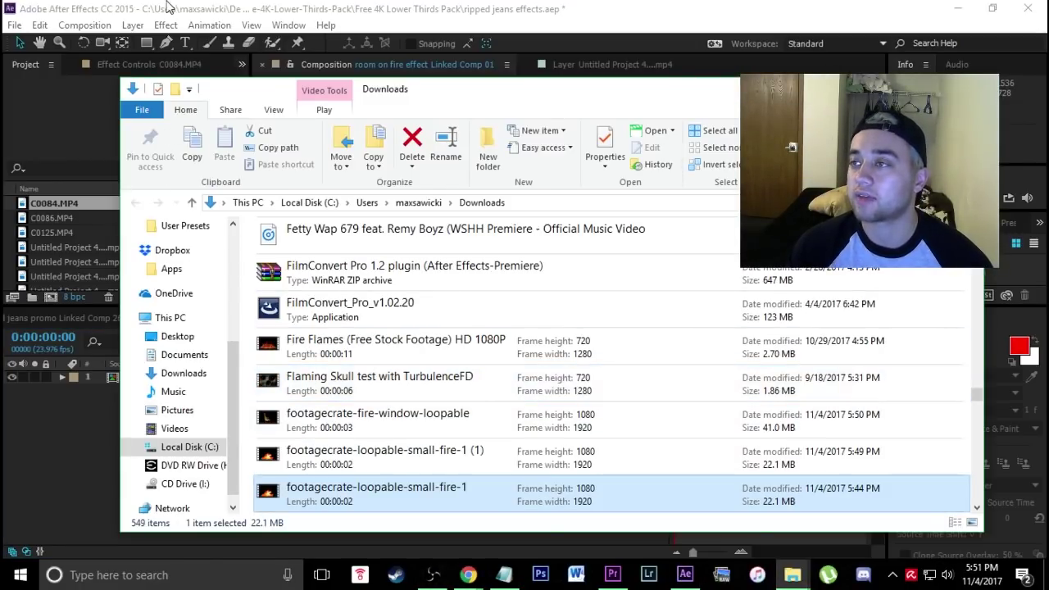
left_click(147, 79)
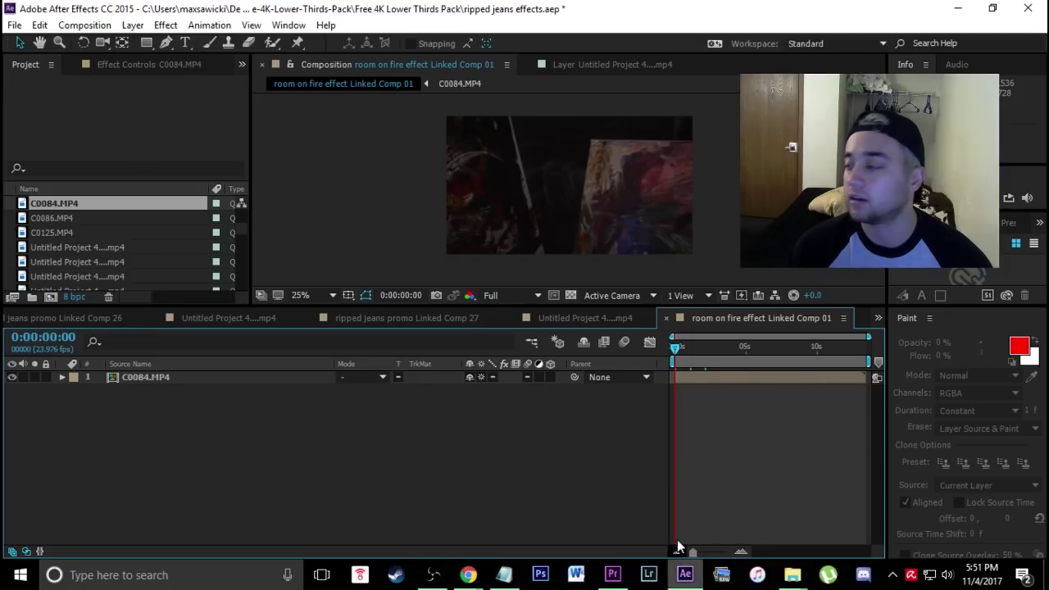
mouse_move(793, 576)
left_click(838, 508)
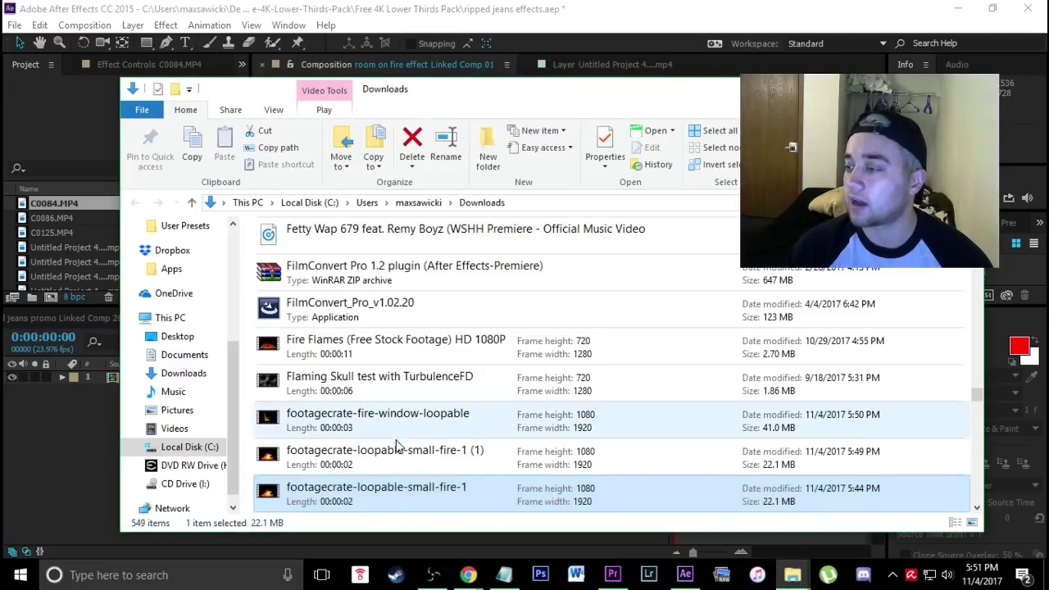
left_click_drag(341, 503, 98, 329)
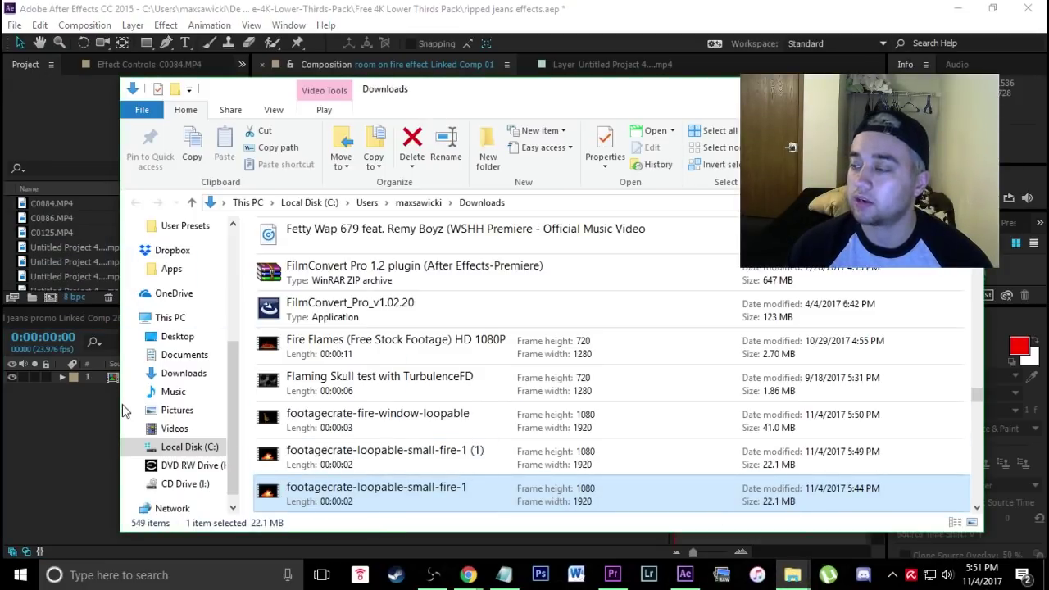
left_click_drag(122, 404, 141, 265)
Inspect each imported fire clip's details in the Project panel.
scroll(140, 265, "up", 2)
left_click(118, 248)
left_click(113, 261)
left_click(109, 276)
left_click(111, 261)
left_click(114, 247)
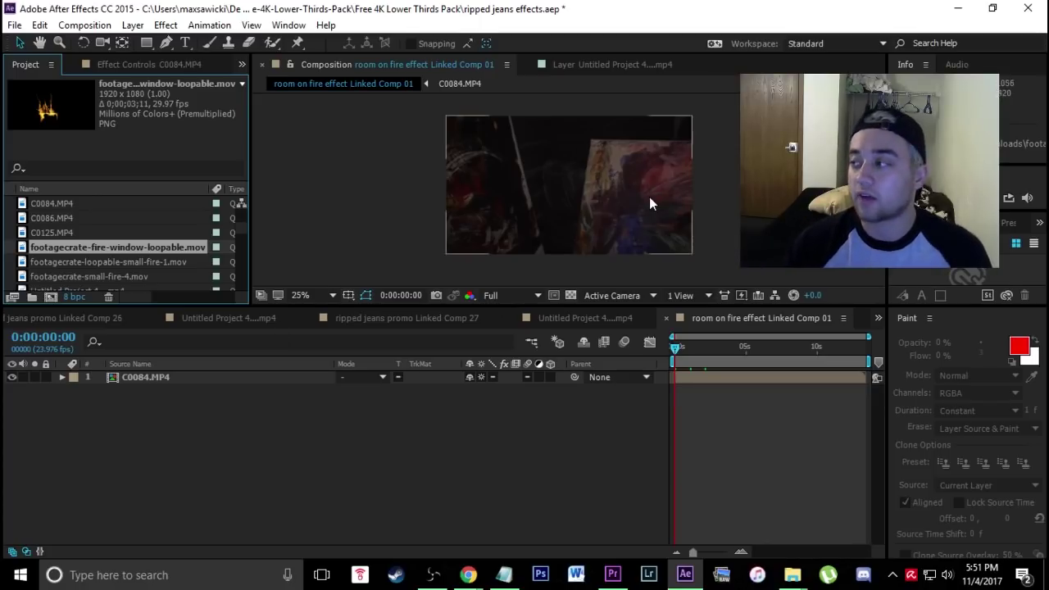
Search Effects & Presets for '3d cam' to find 3D Camera Tracker under Perspective.
key("ctrl+5")
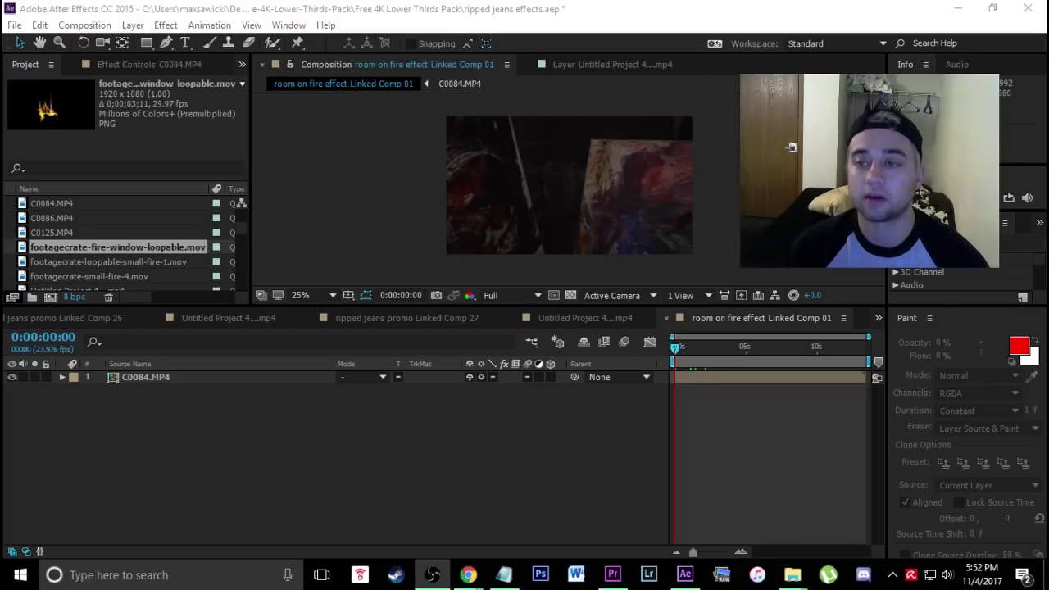
left_click_drag(998, 267, 885, 199)
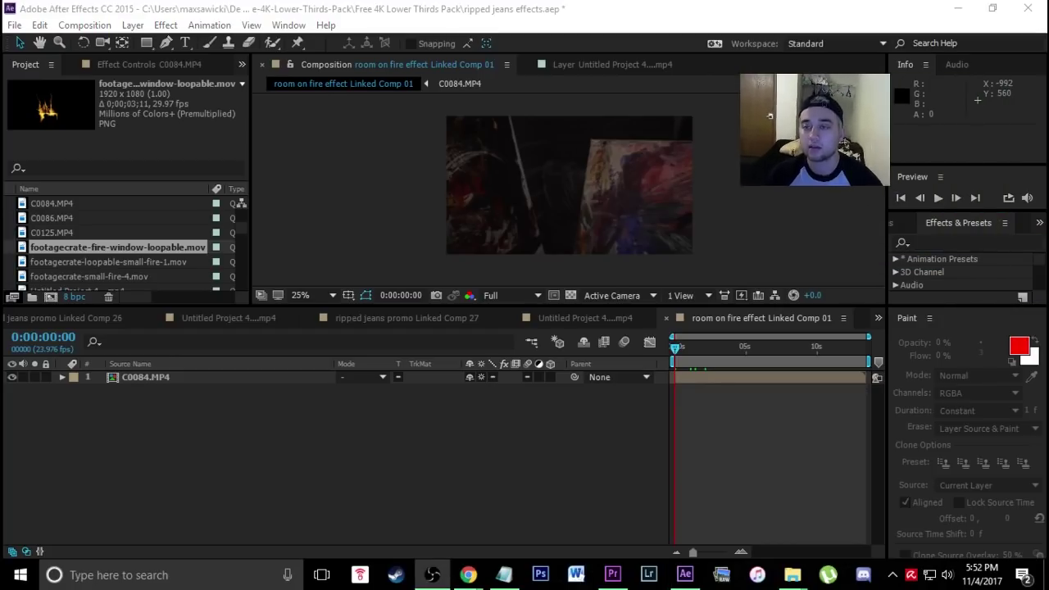
left_click_drag(806, 128, 920, 318)
left_click(959, 222)
left_click(960, 148)
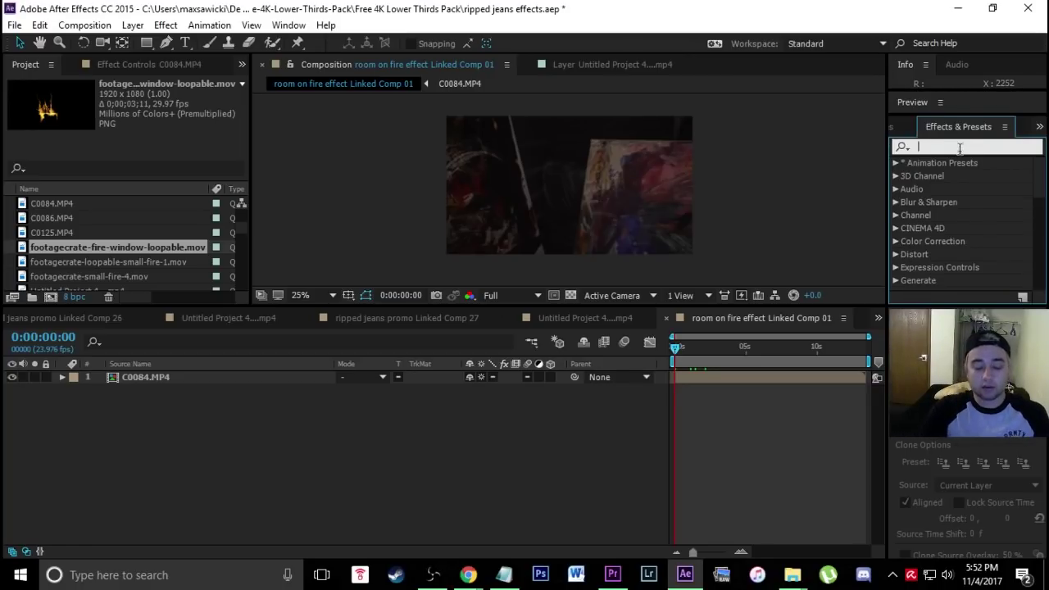
type("3d camer")
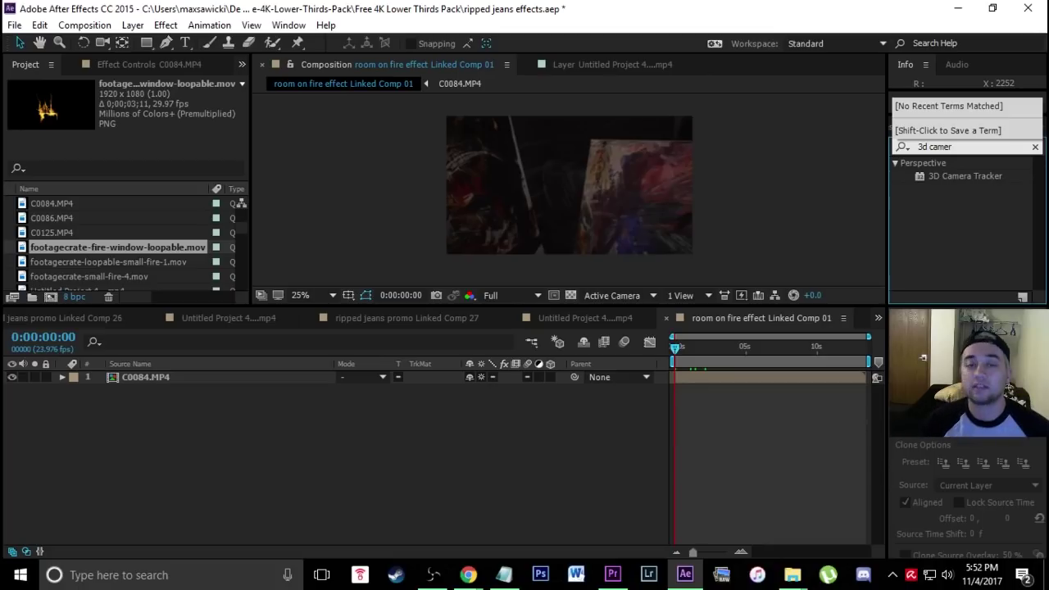
left_click_drag(966, 177, 559, 435)
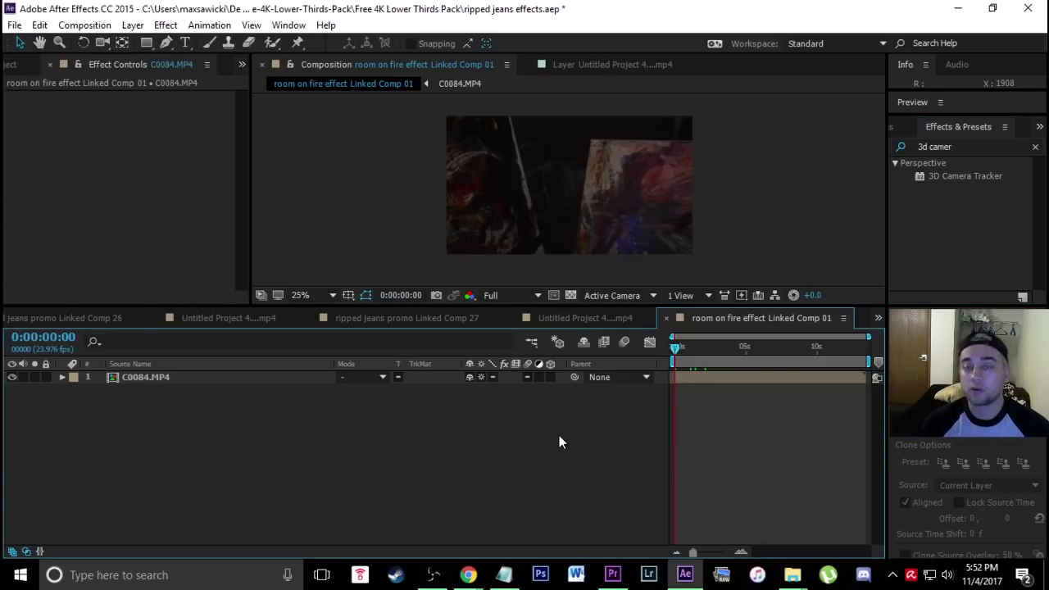
Turn off Collapse Transformations on the C0084.MP4 layer, leaving the column options unchanged.
left_click(482, 377)
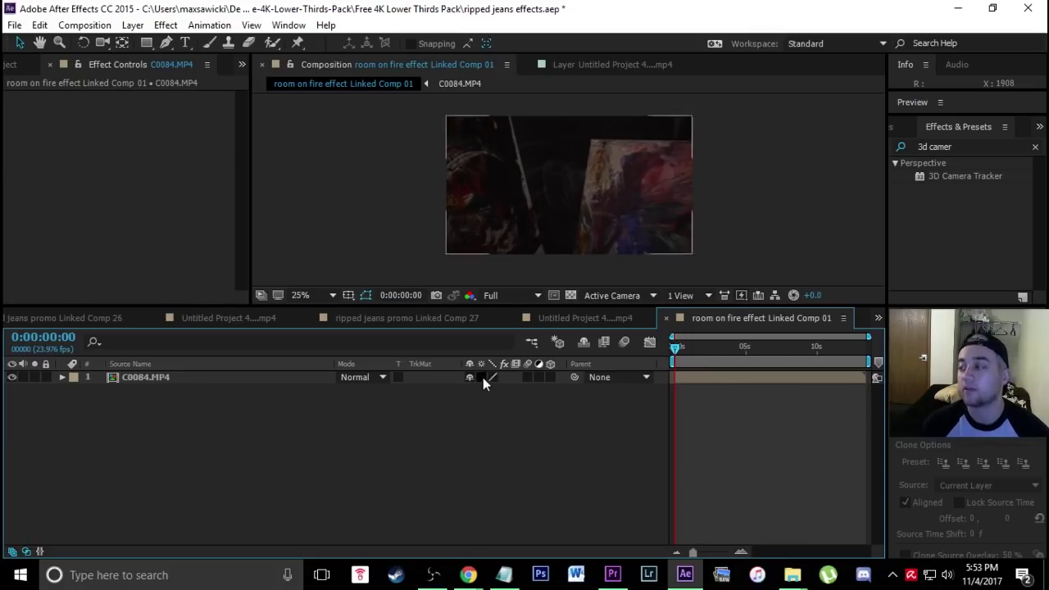
right_click(145, 359)
mouse_move(261, 412)
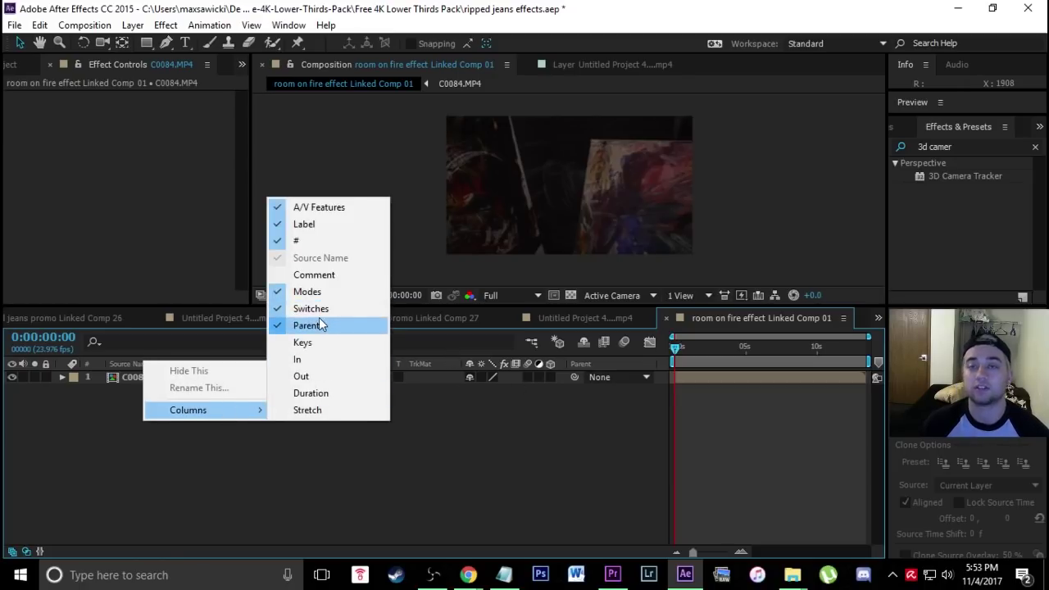
left_click(573, 459)
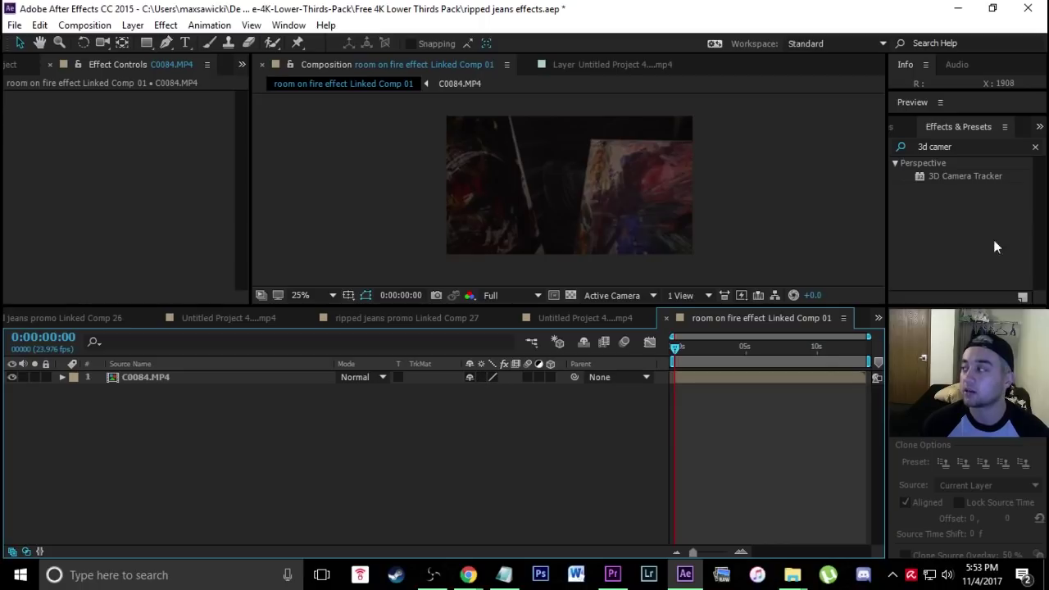
Apply 3D Camera Tracker to C0084.MP4, let it solve to 0.49-pixel error, and save the project.
left_click_drag(935, 183, 197, 383)
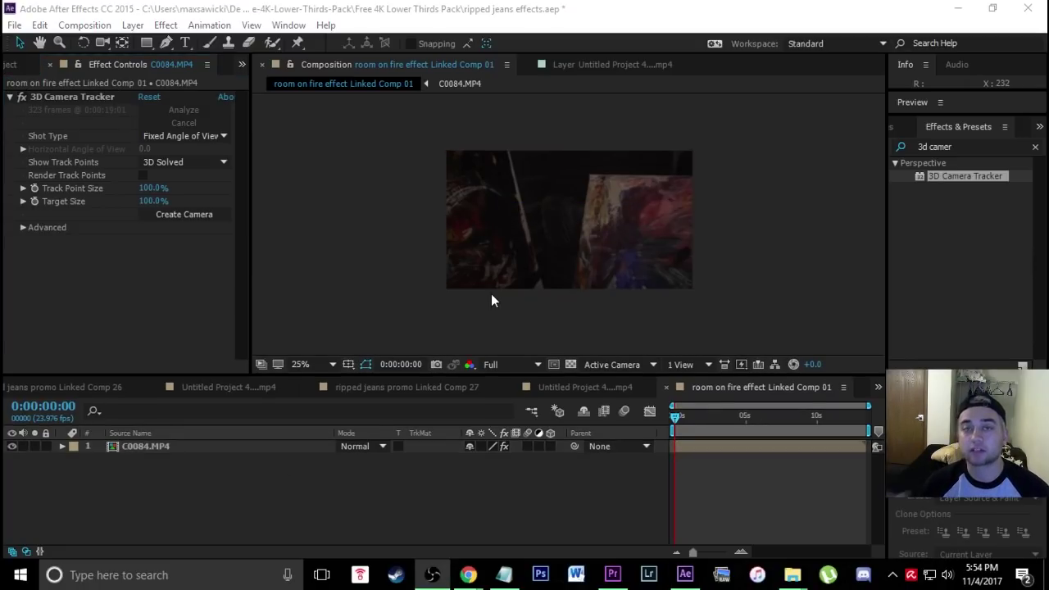
left_click(74, 96)
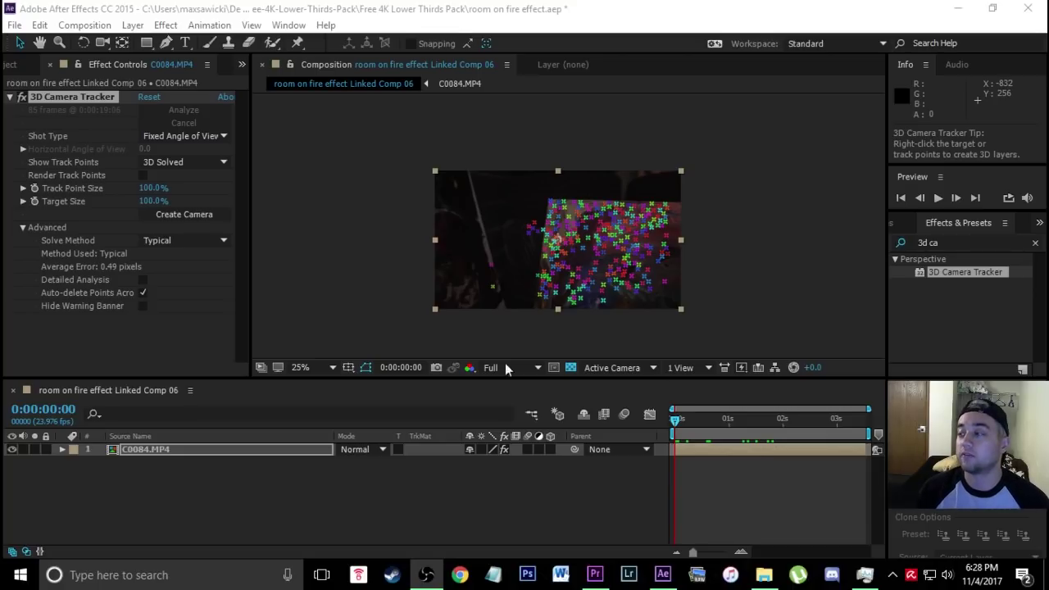
left_click(136, 348)
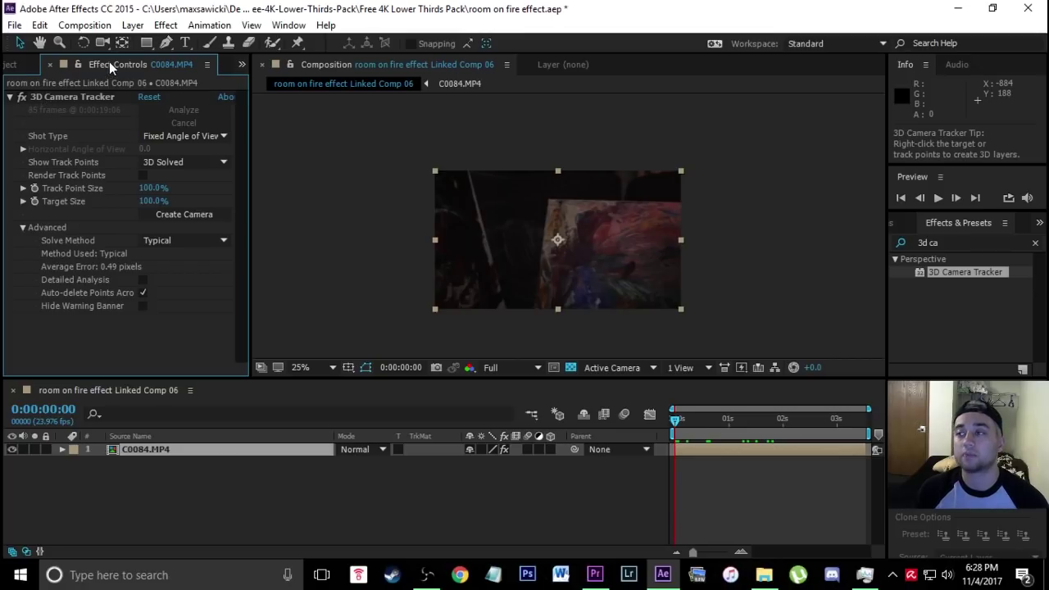
left_click(78, 97)
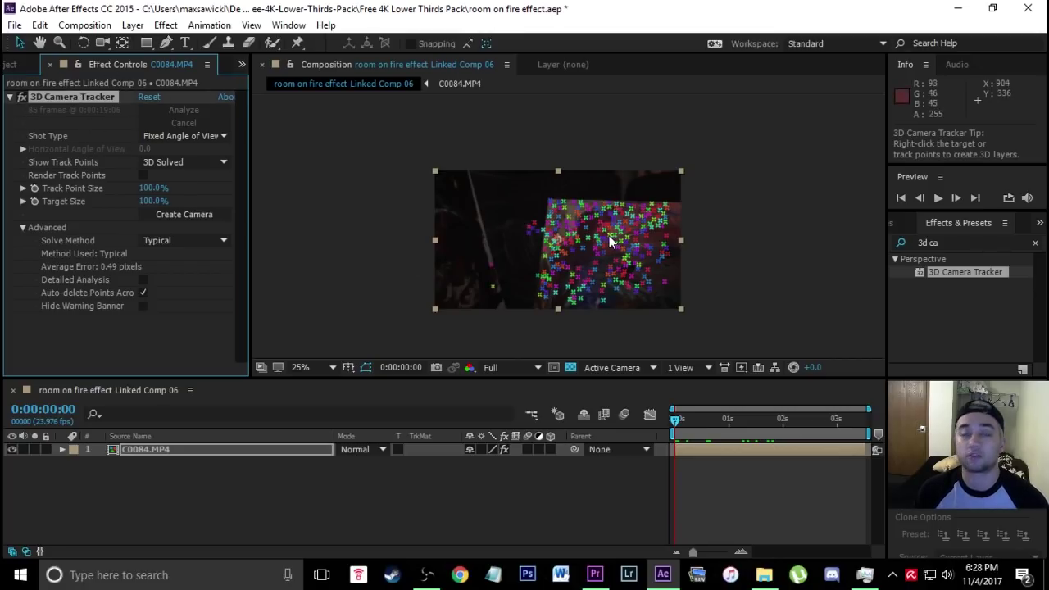
left_click(156, 353)
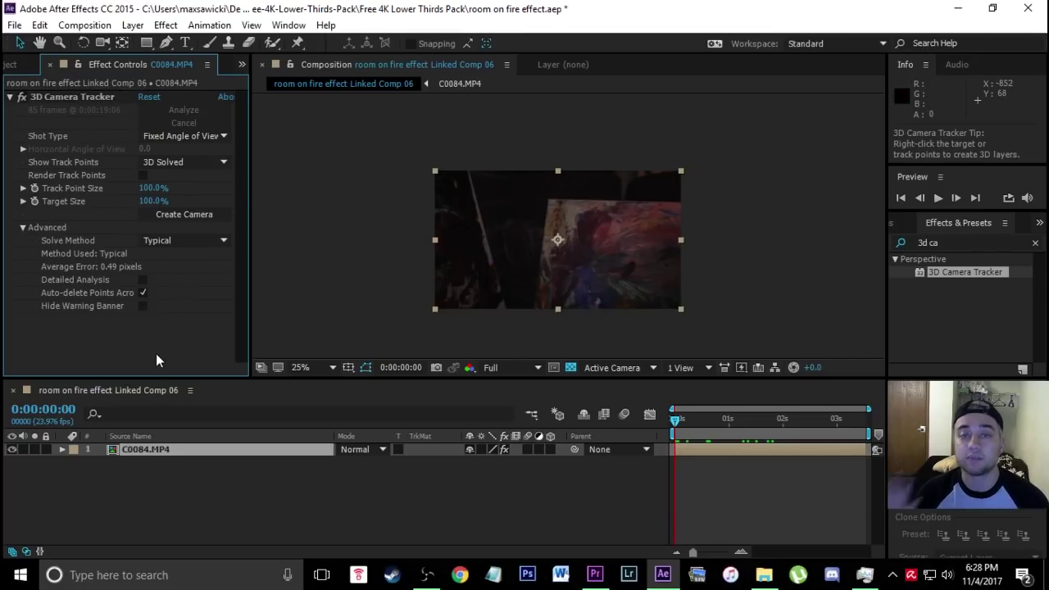
left_click(56, 97)
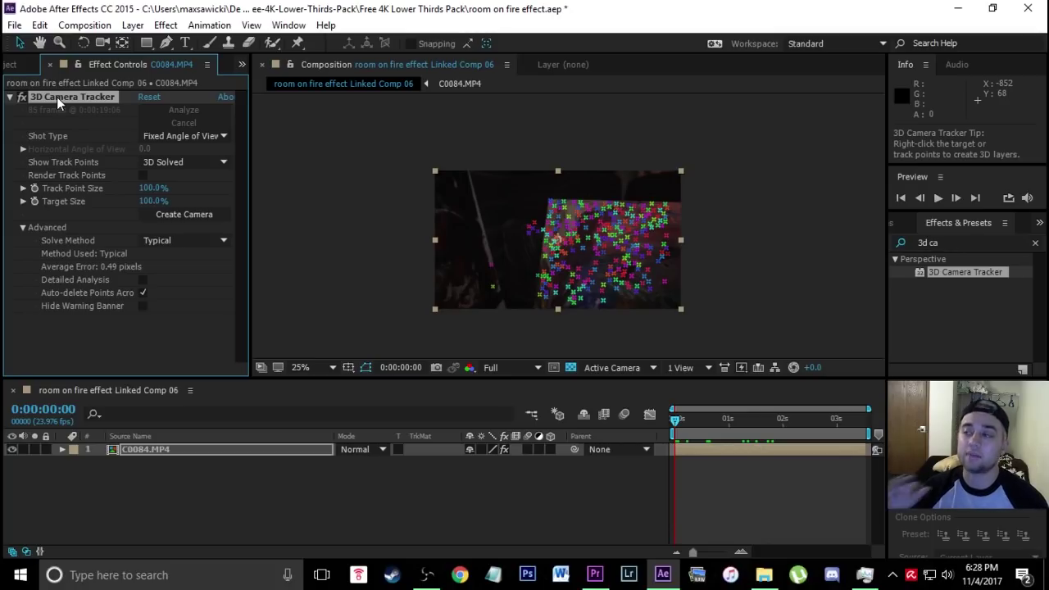
left_click(15, 24)
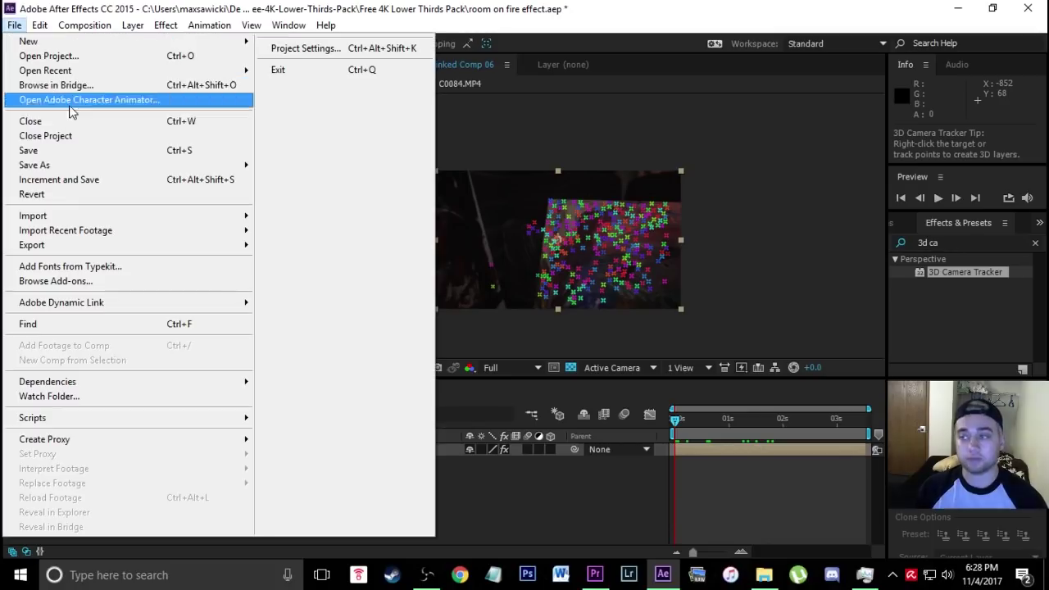
left_click(33, 150)
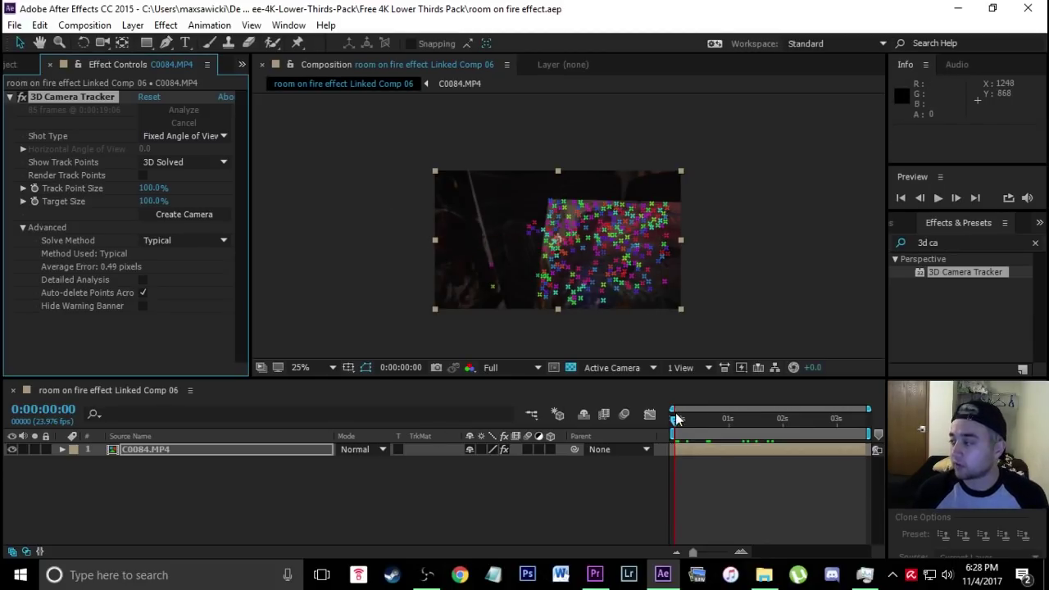
left_click_drag(681, 421, 692, 421)
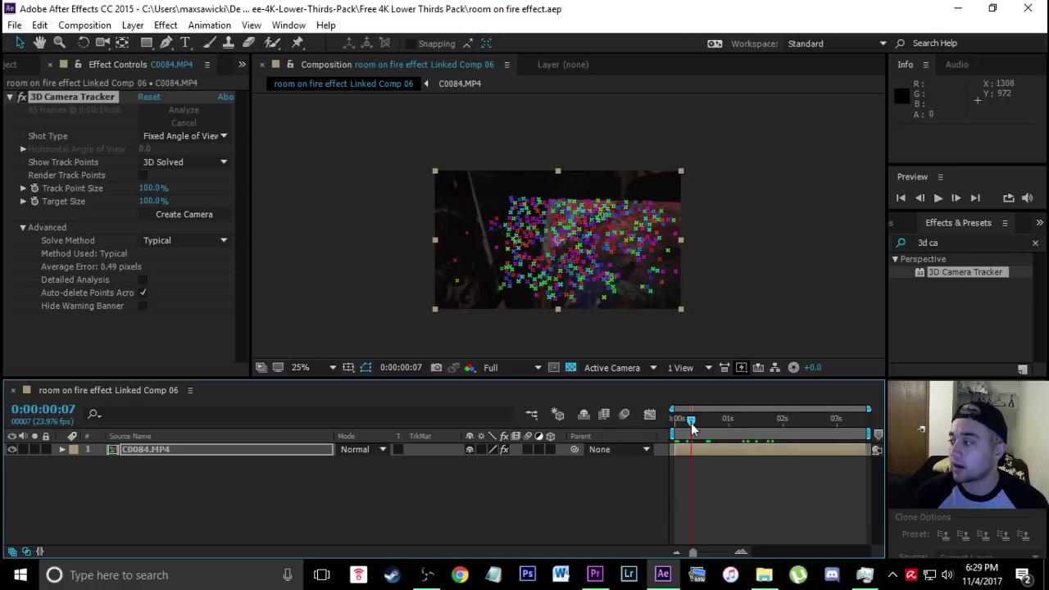
left_click(746, 421)
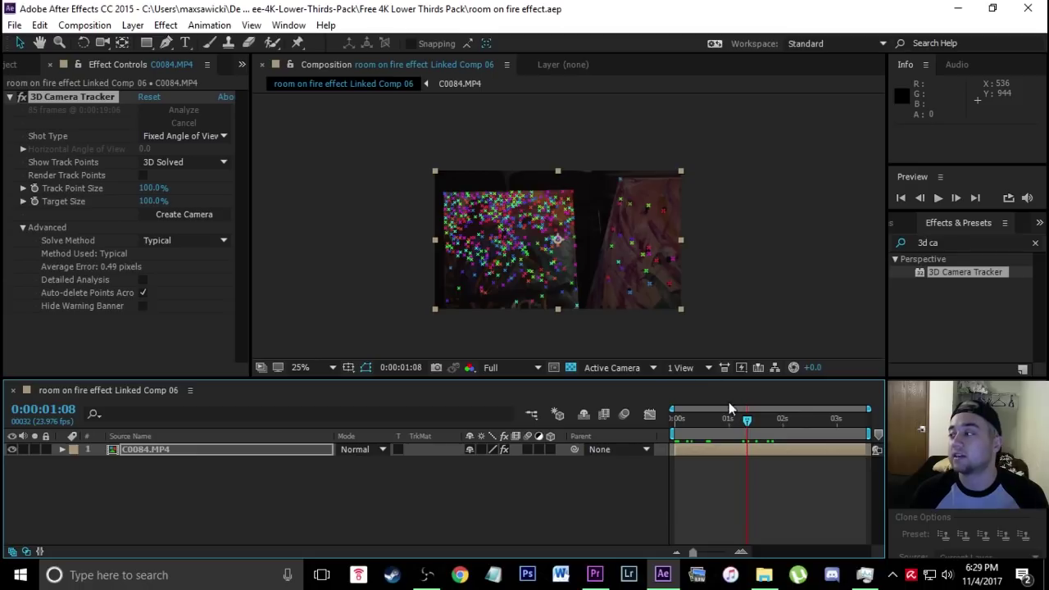
left_click_drag(747, 419, 675, 428)
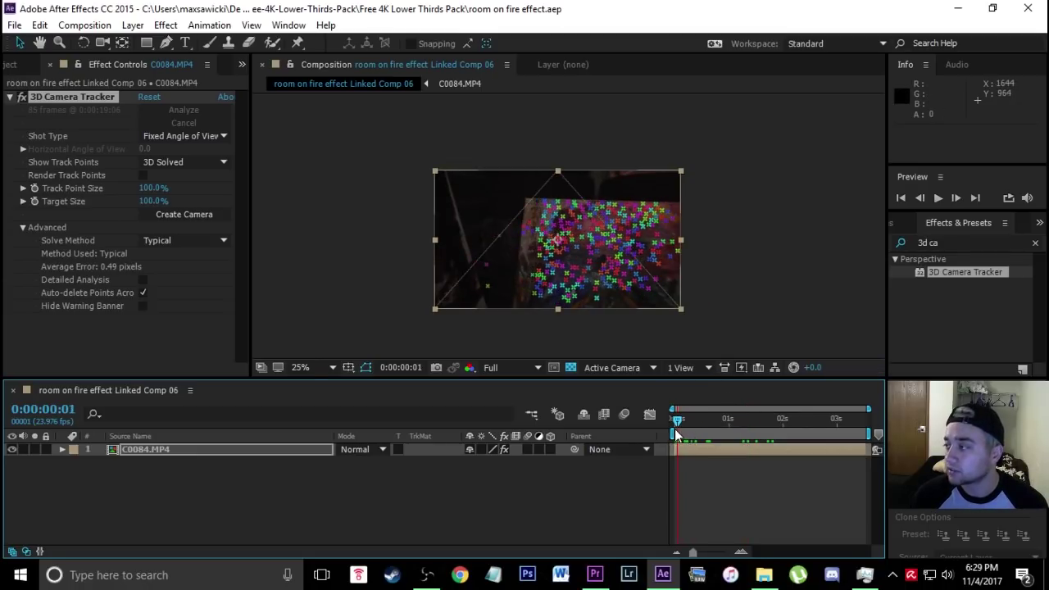
scroll(574, 270, "up", 1)
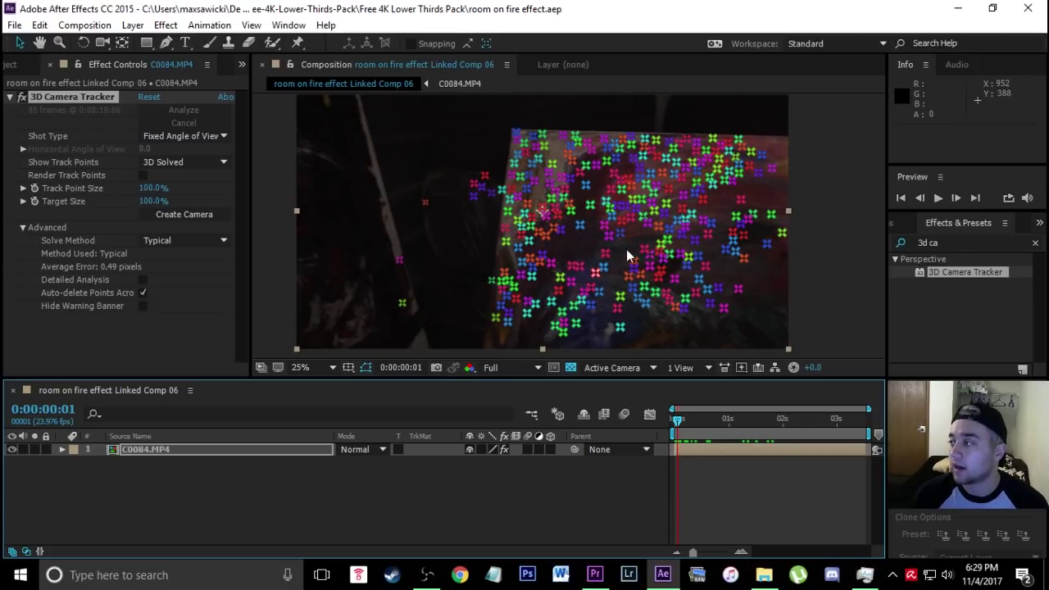
scroll(590, 256, "down", 1)
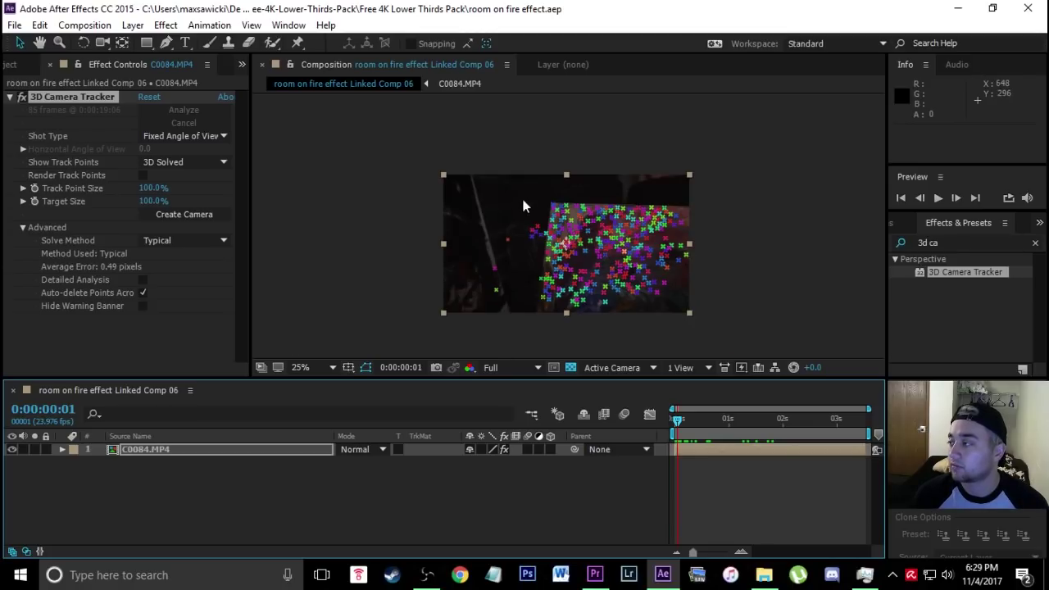
Create Track Solid 1 and a 3D Tracker Camera from the selected points, scaling the solid onto the wall.
right_click(583, 256)
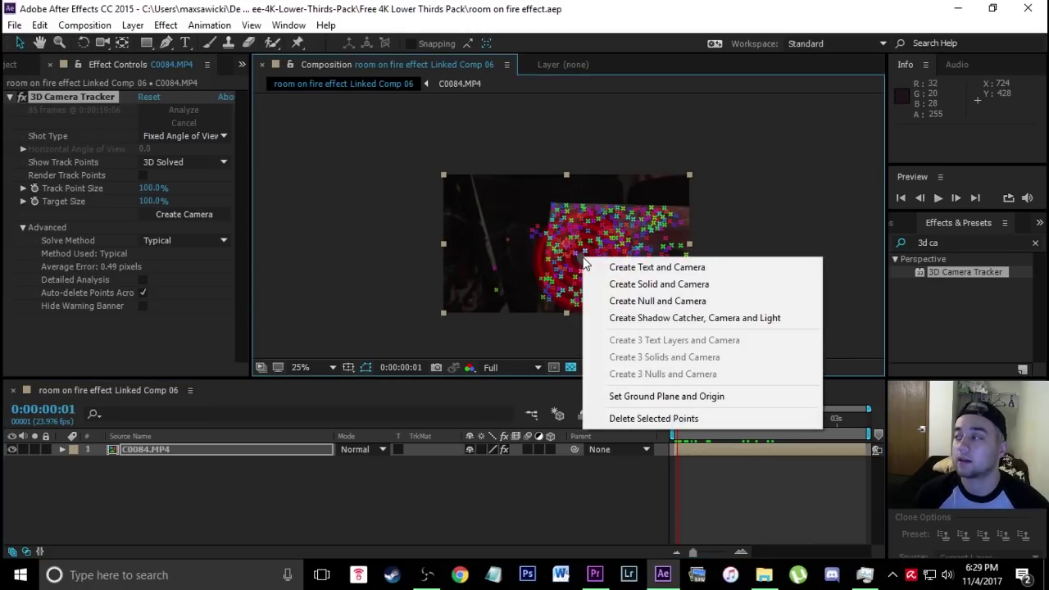
left_click(637, 287)
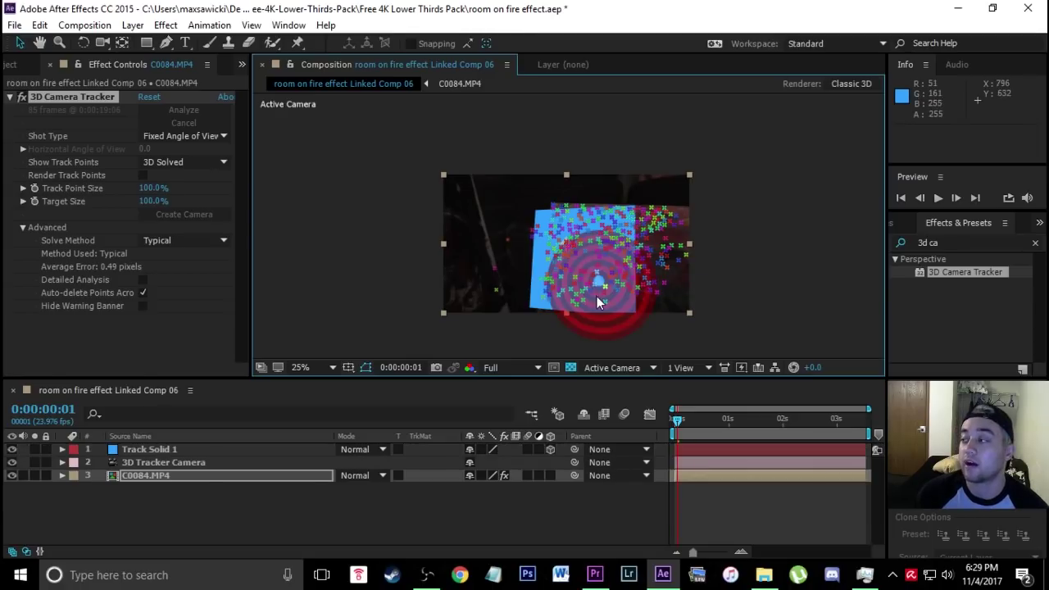
left_click(183, 450)
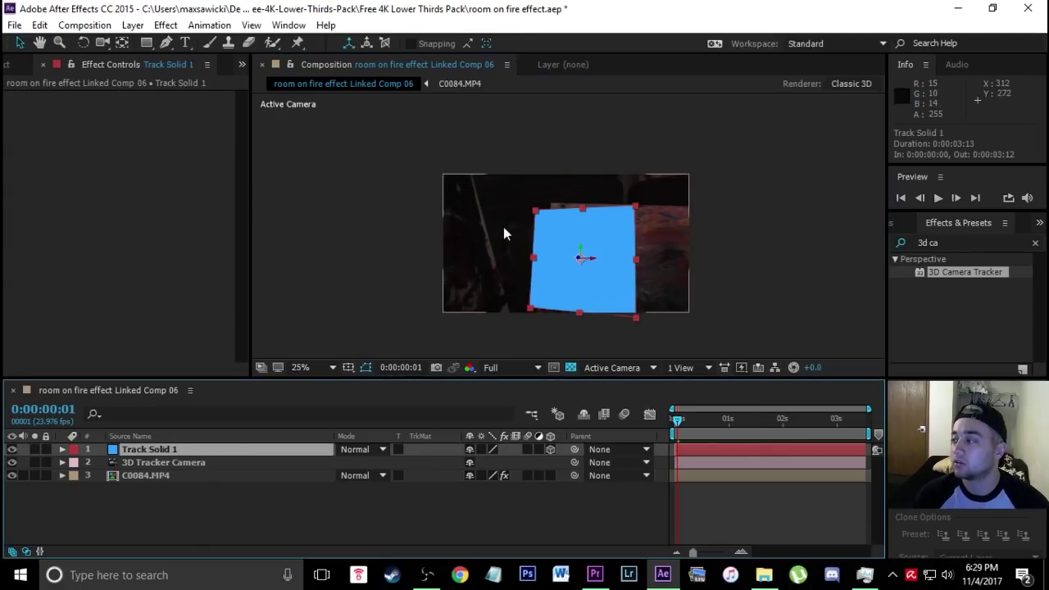
left_click_drag(550, 211, 551, 206)
key("ctrl+shift+a")
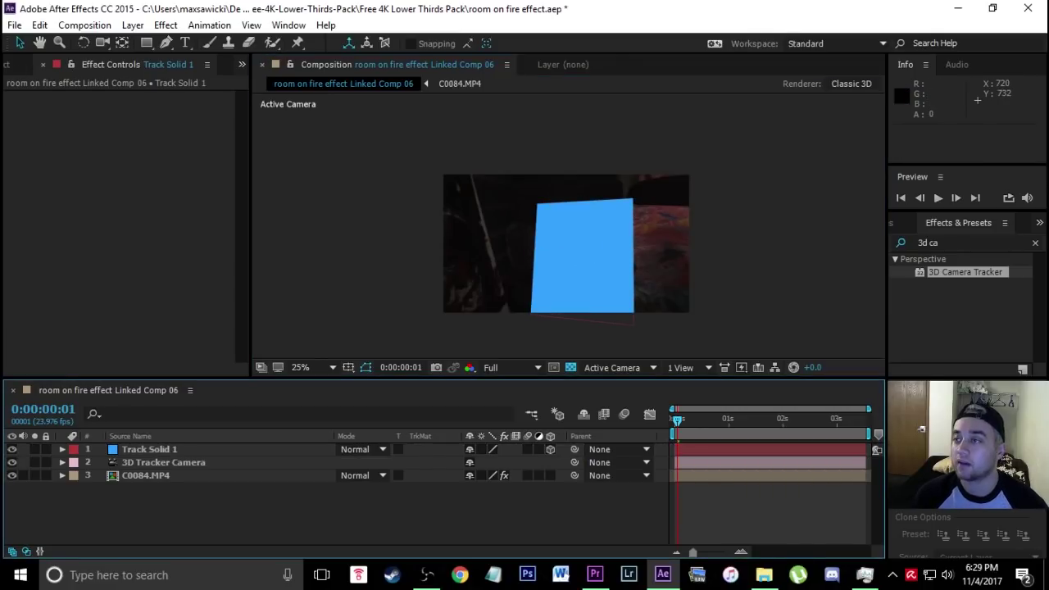
left_click(8, 64)
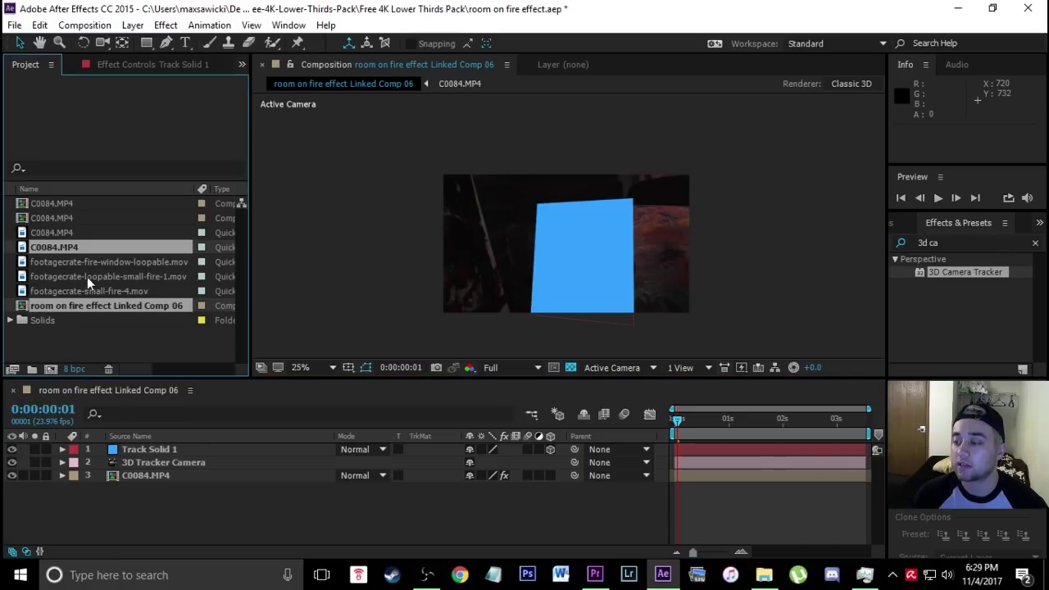
Pre-compose Track Solid 1 into 'Track Solid 1 Comp 1', keeping the default name.
right_click(149, 451)
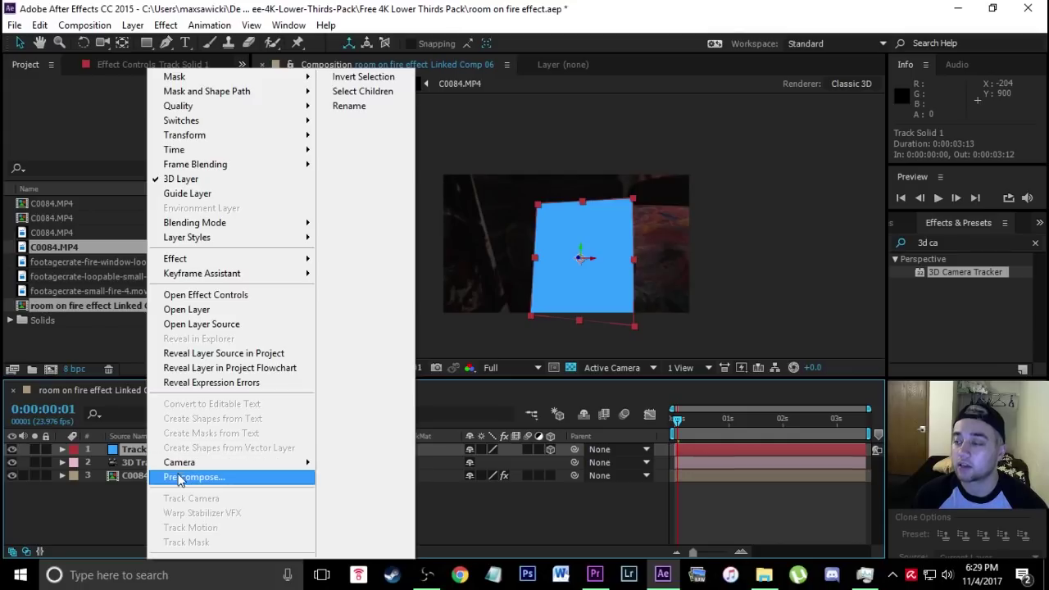
left_click(175, 480)
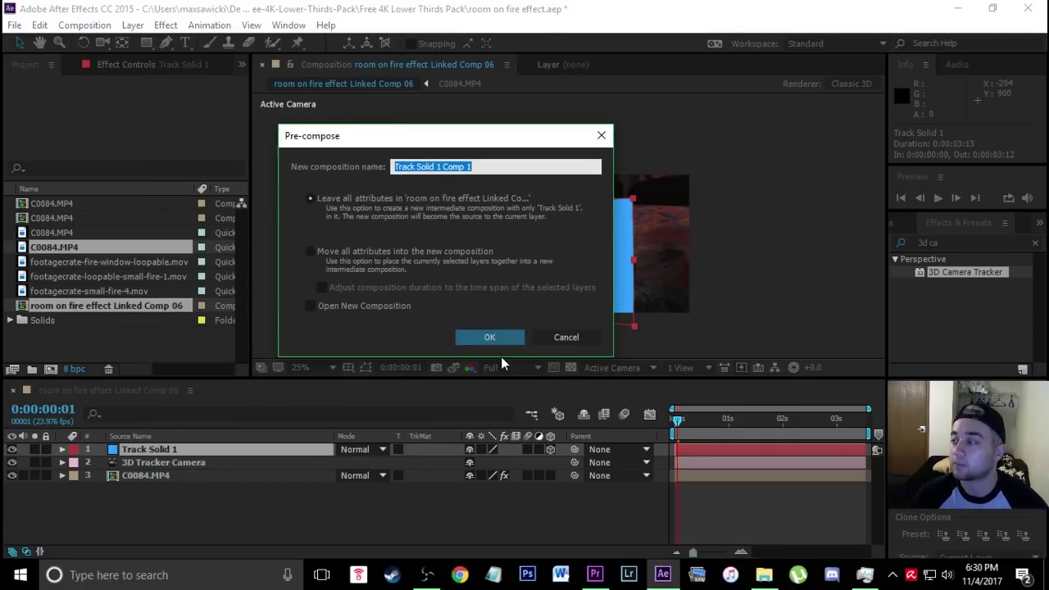
left_click(485, 350)
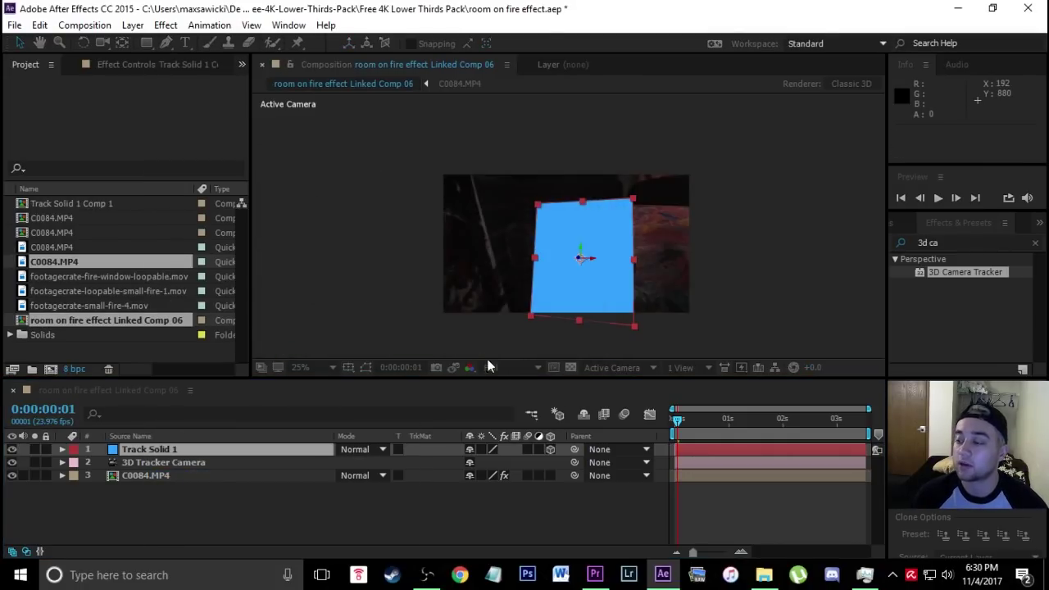
left_click(205, 496)
left_click(179, 449)
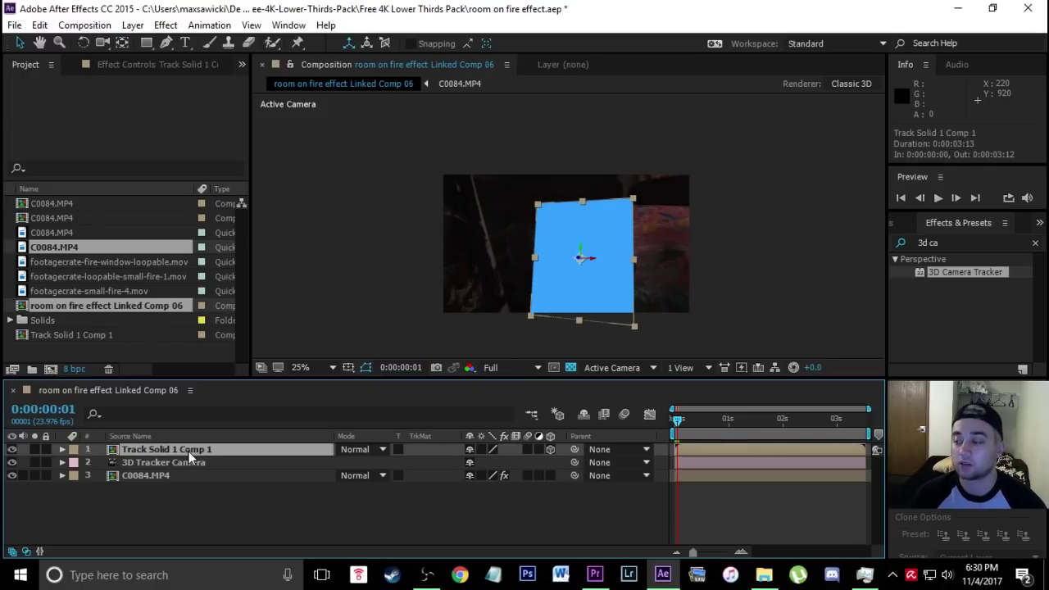
Open Track Solid 1 Comp 1 and delete the blue Track Solid 1 inside it.
double_click(189, 452)
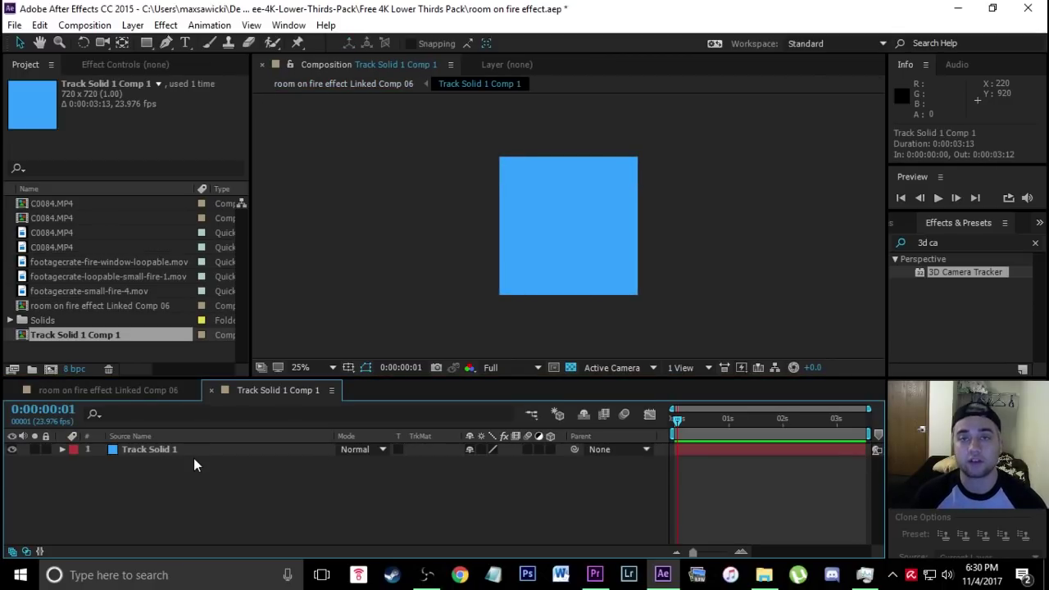
left_click(180, 451)
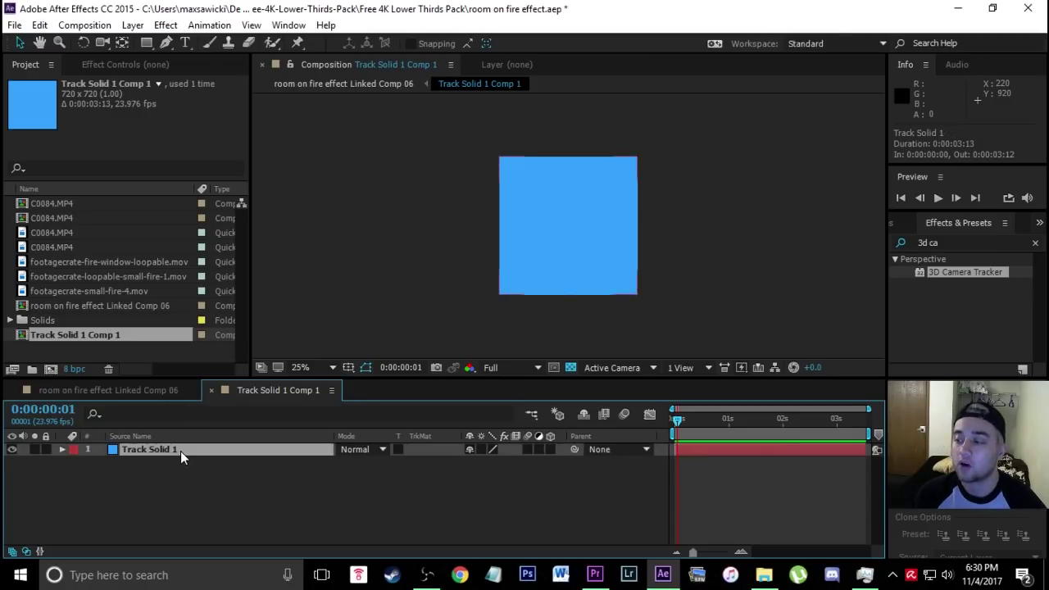
key("Delete")
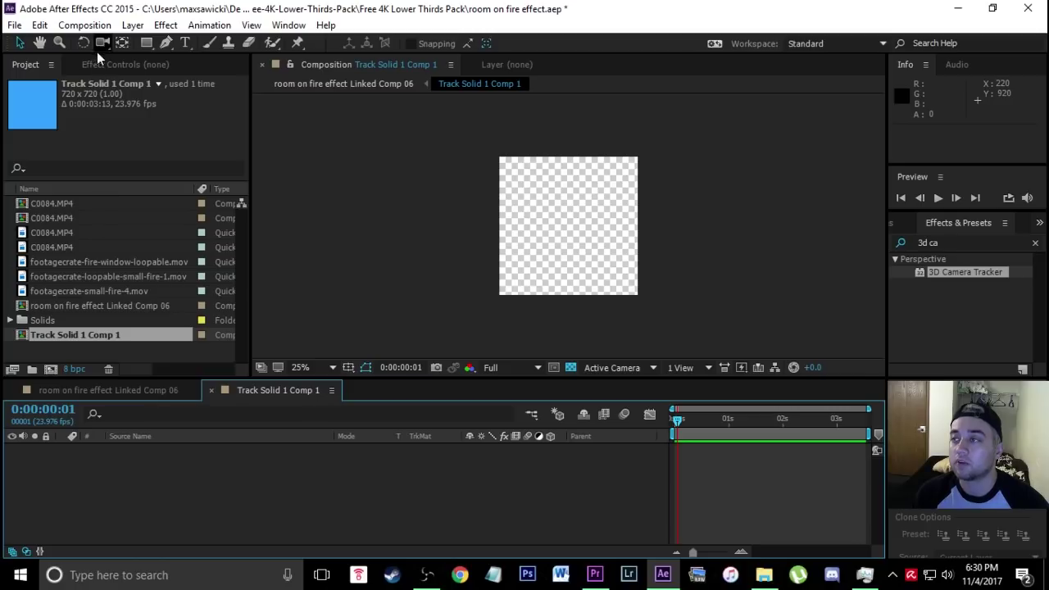
Add footagecrate-small-fire-4.mov to the precomp, scaling it up and shifting it right and down.
left_click(26, 72)
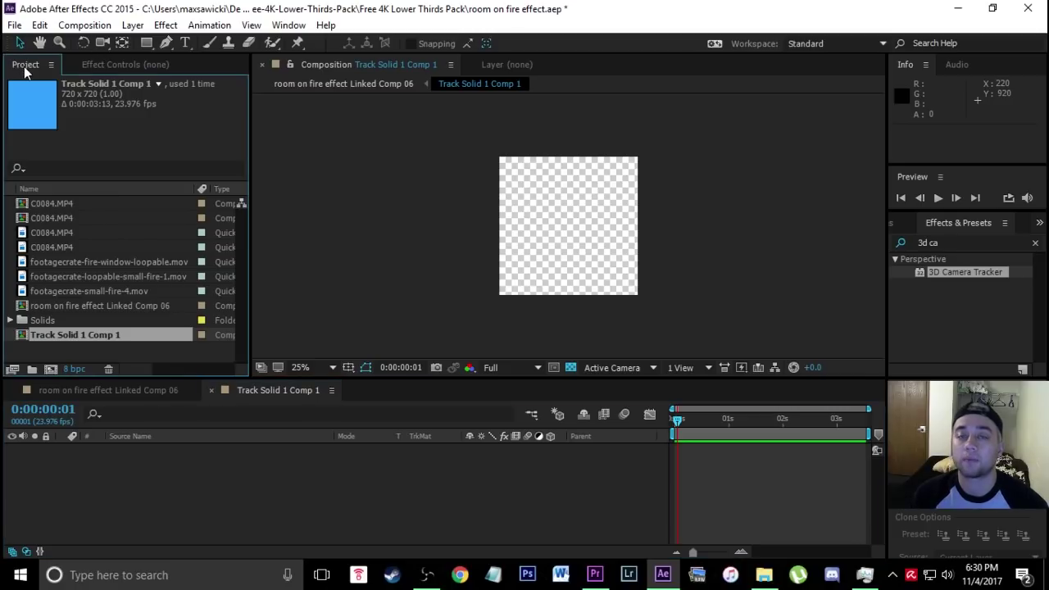
left_click(64, 276)
left_click(115, 290)
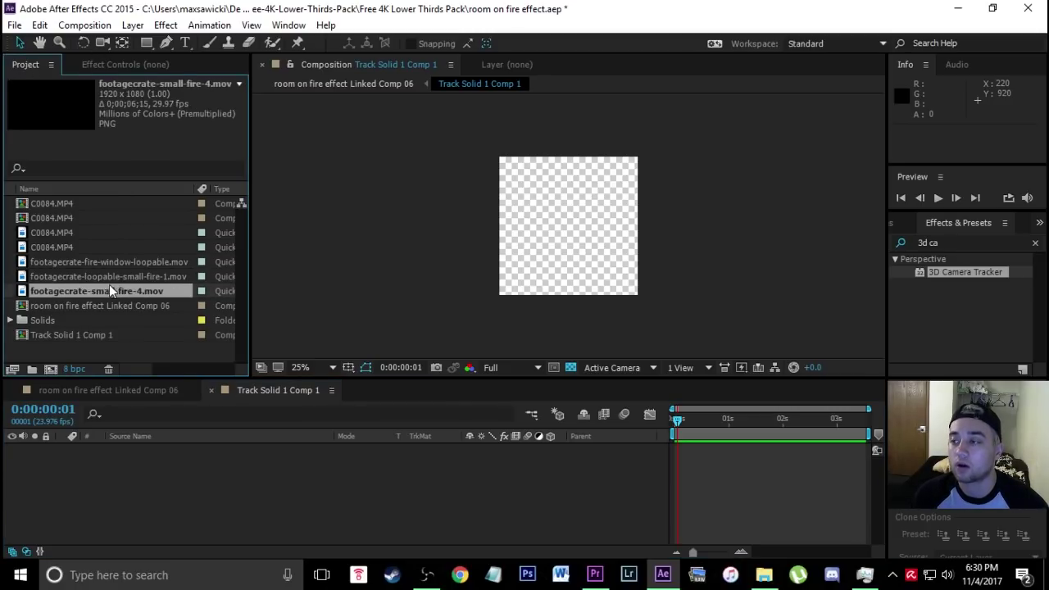
left_click_drag(81, 289, 167, 532)
key("space")
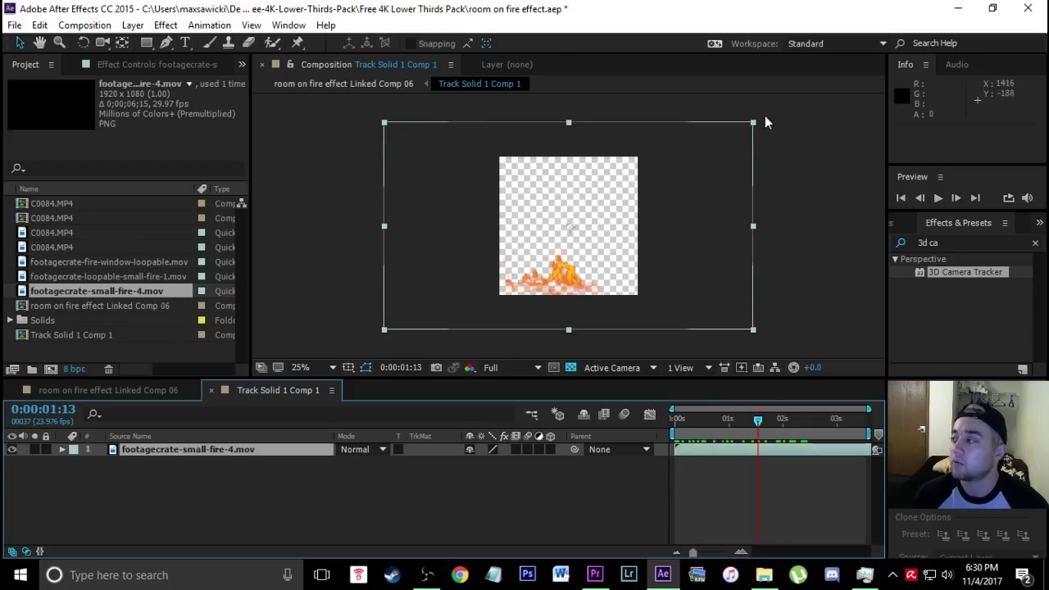
left_click_drag(755, 124, 786, 100)
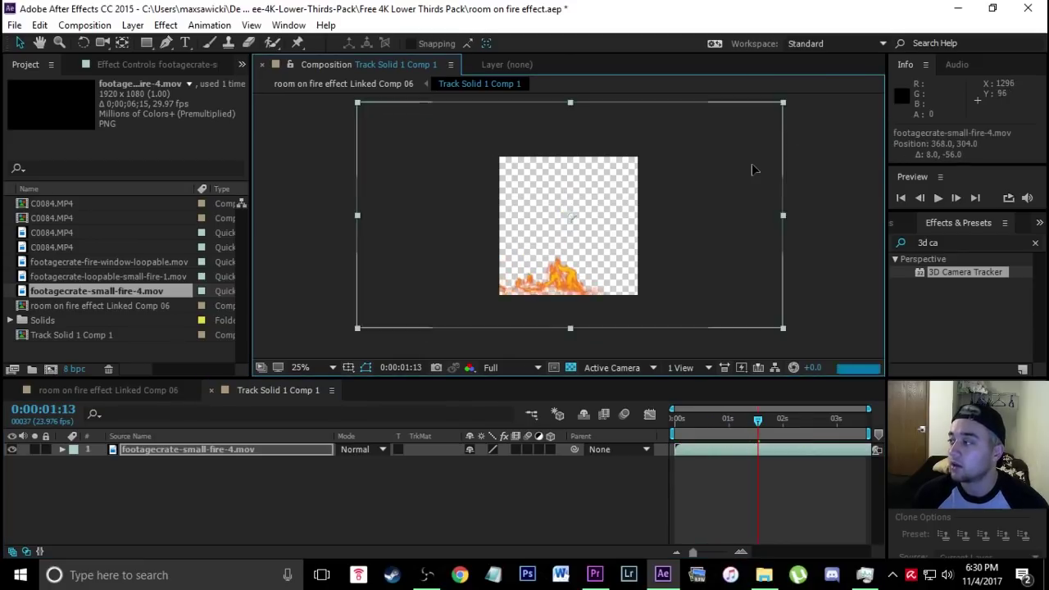
left_click_drag(750, 178, 760, 181)
left_click_drag(799, 420, 691, 422)
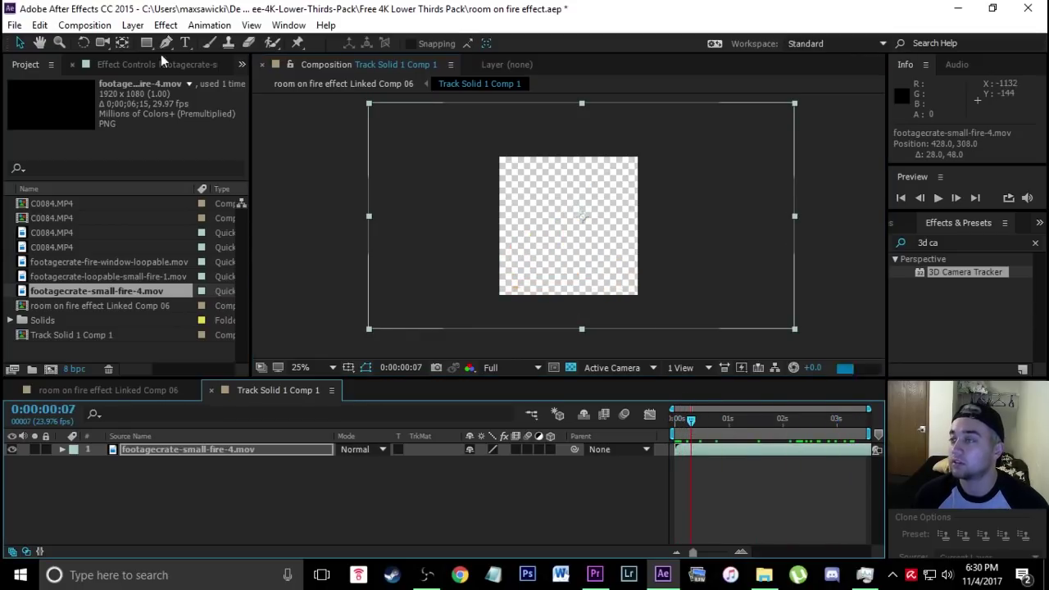
left_click(84, 24)
left_click(121, 68)
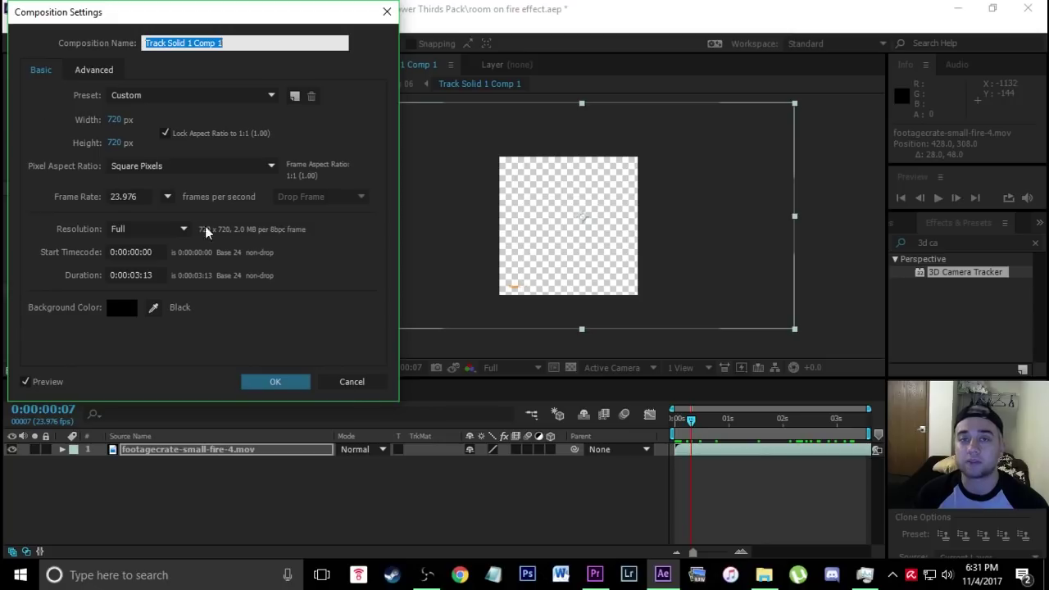
left_click(368, 383)
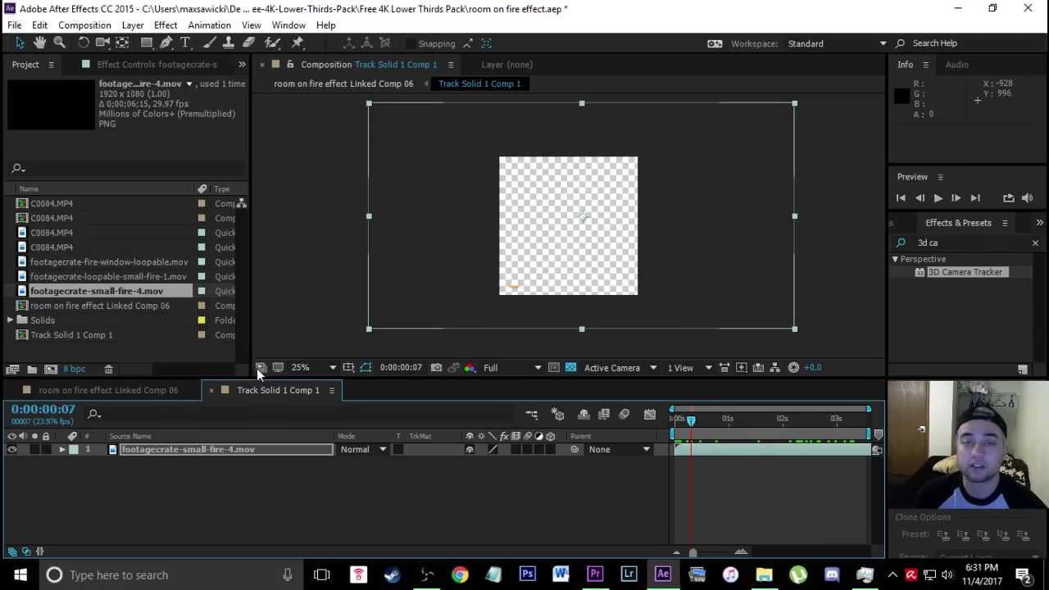
Return to room on fire effect Linked Comp 06 and preview the fire on the tracked plane.
left_click(143, 390)
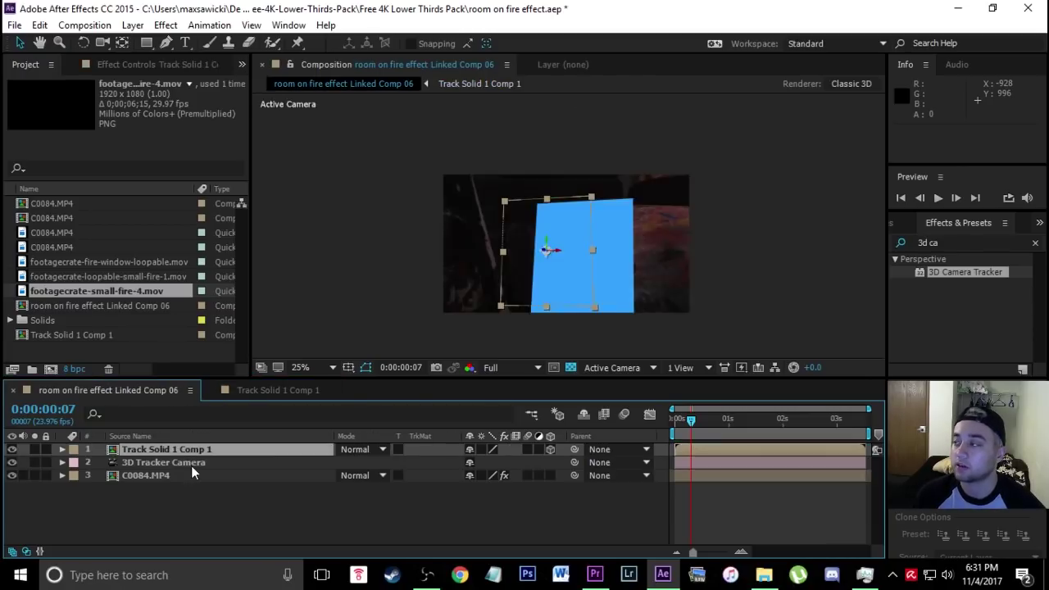
left_click_drag(705, 421, 688, 445)
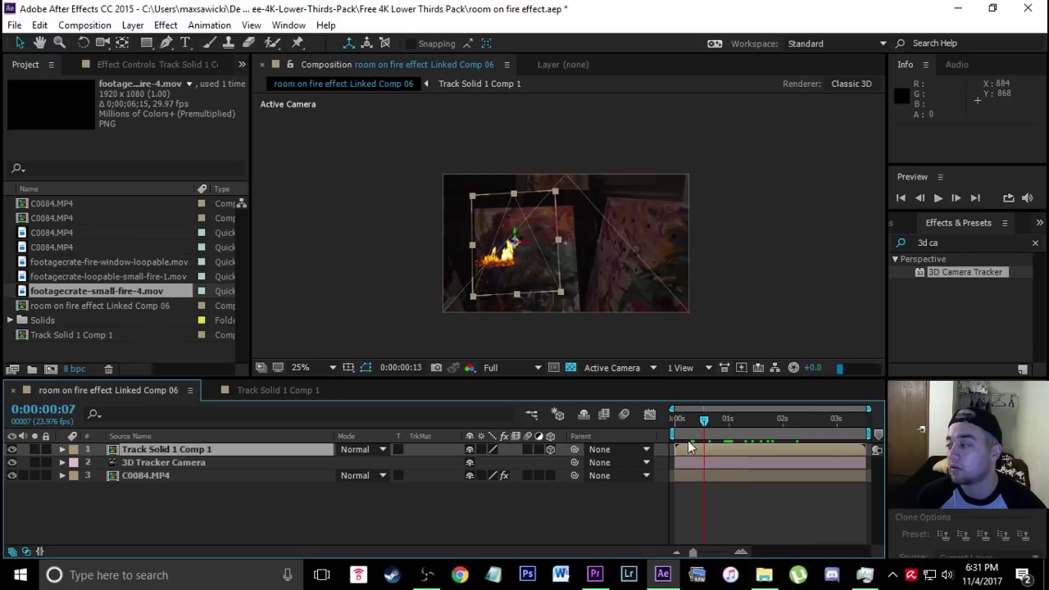
key("space")
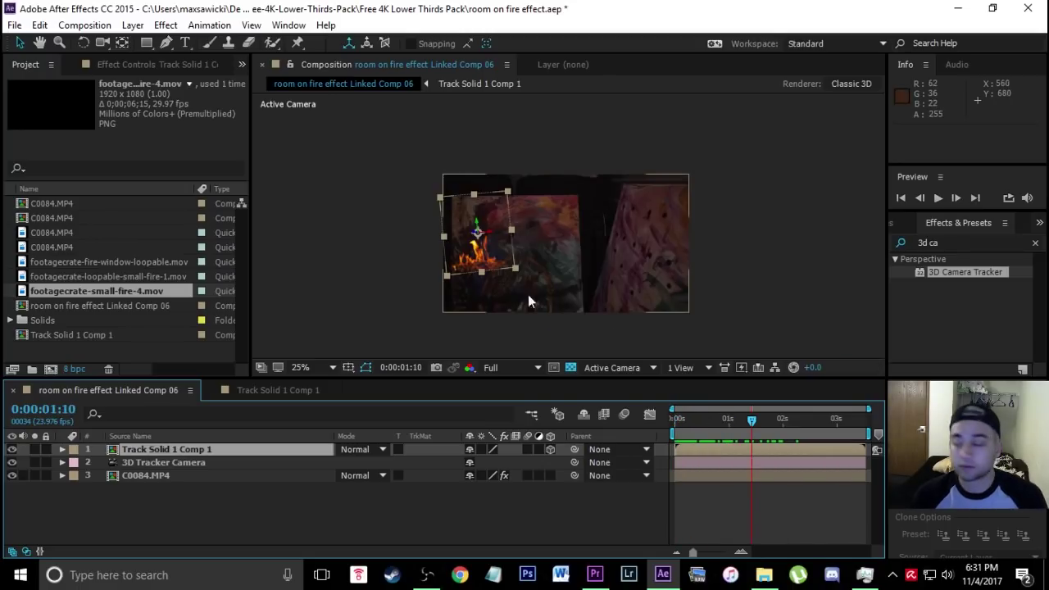
scroll(444, 262, "up", 2)
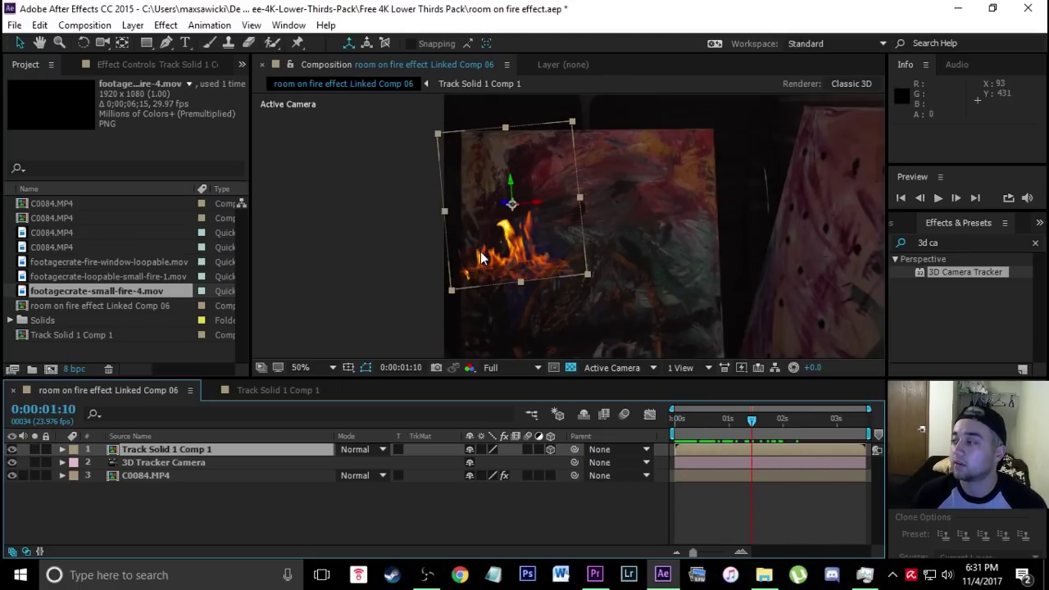
scroll(481, 258, "up", 2)
scroll(497, 261, "down", 2)
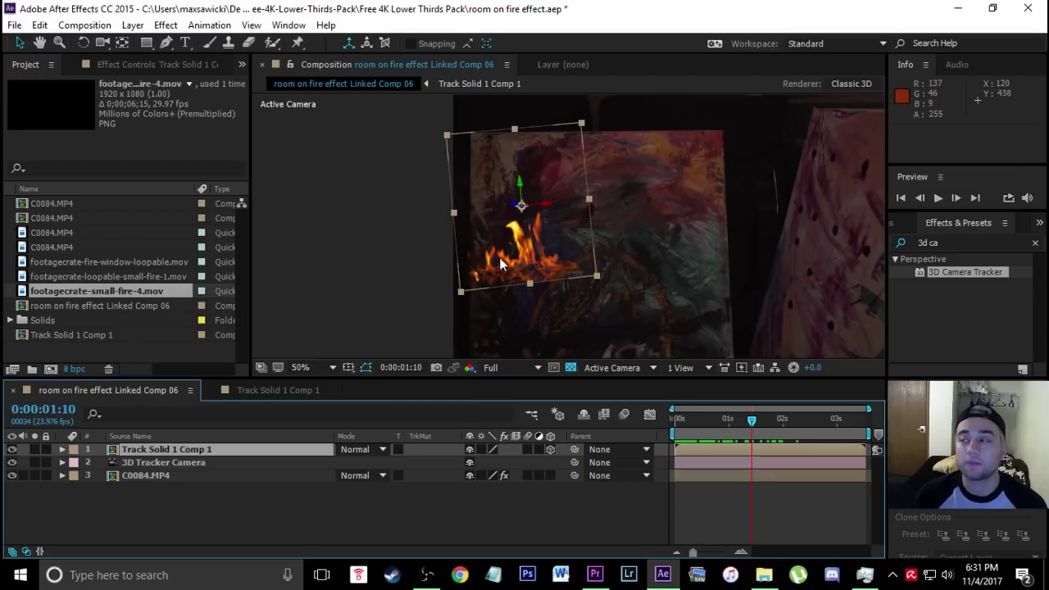
Begin a Pen-tool mask on the Track Solid 1 Comp 1 layer below the flames.
left_click(178, 450)
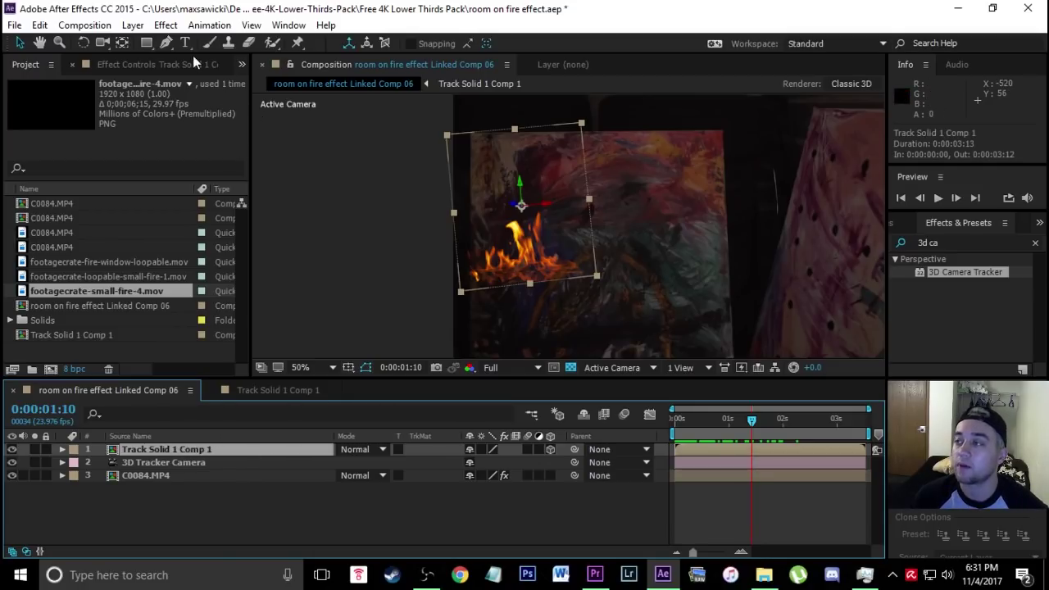
left_click(166, 42)
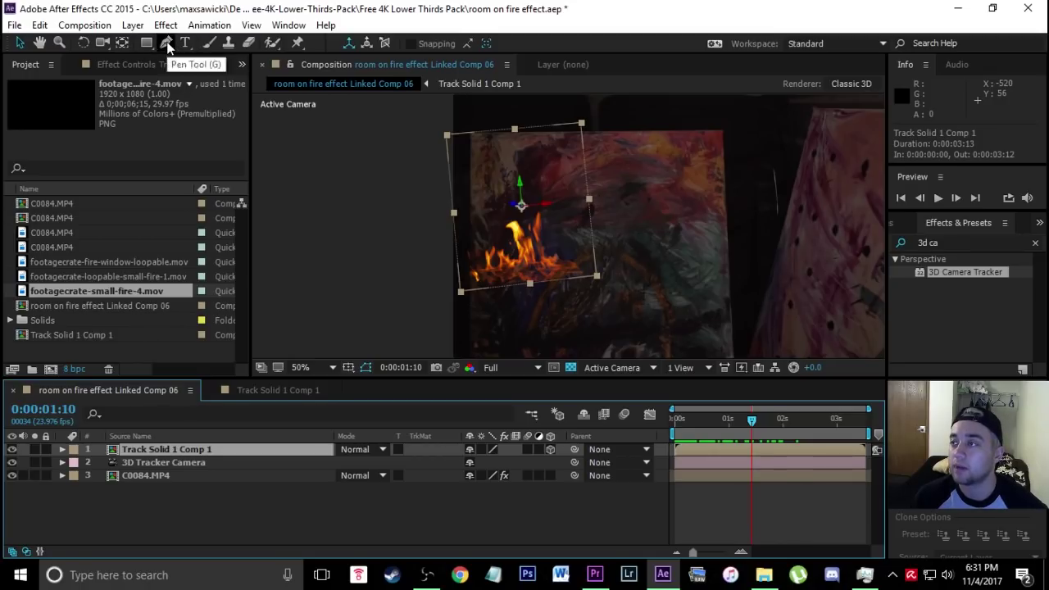
left_click_drag(487, 302, 570, 288)
Draw a closed Pen mask around the flames on Track Solid 1 Comp 1.
left_click(568, 285)
left_click(577, 261)
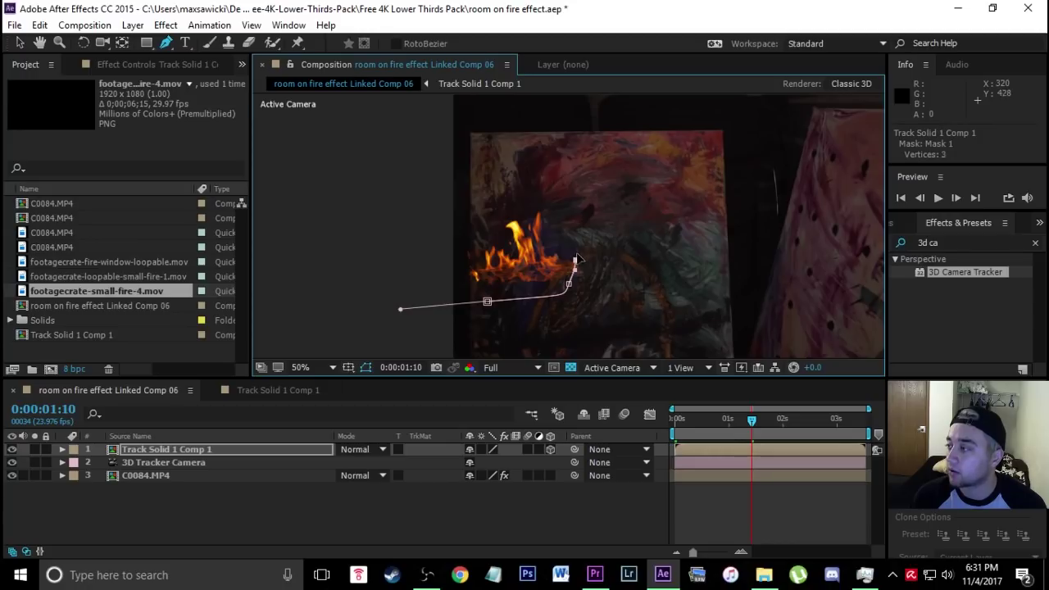
left_click(567, 235)
left_click(552, 206)
left_click(523, 195)
left_click(481, 233)
left_click(473, 251)
left_click(477, 281)
left_click(487, 302)
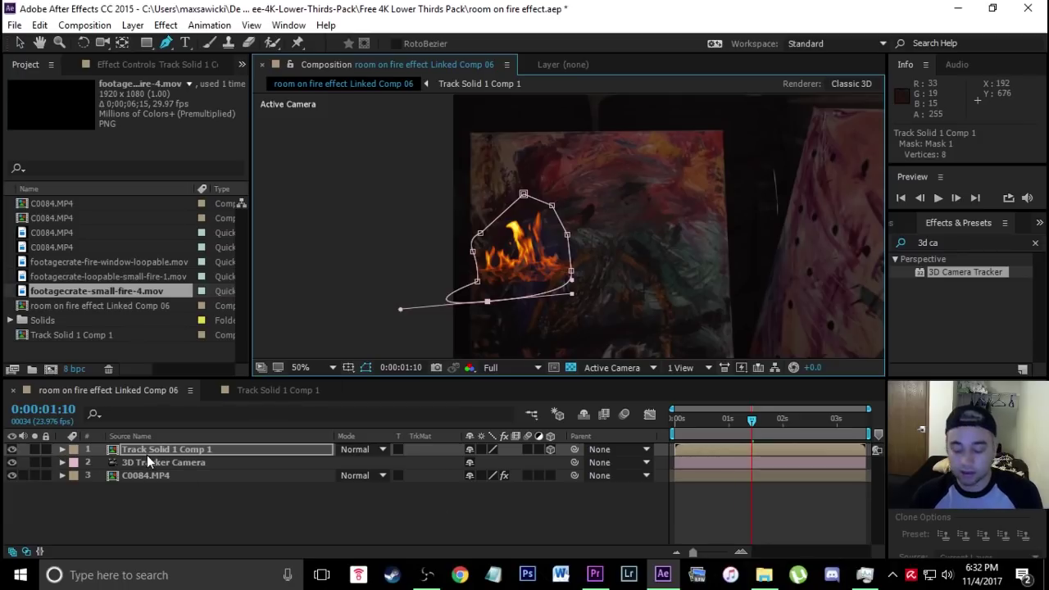
Reveal Mask 1's properties and set Mask Feather to 28 pixels.
key("m")
left_click(89, 462)
left_click(89, 462)
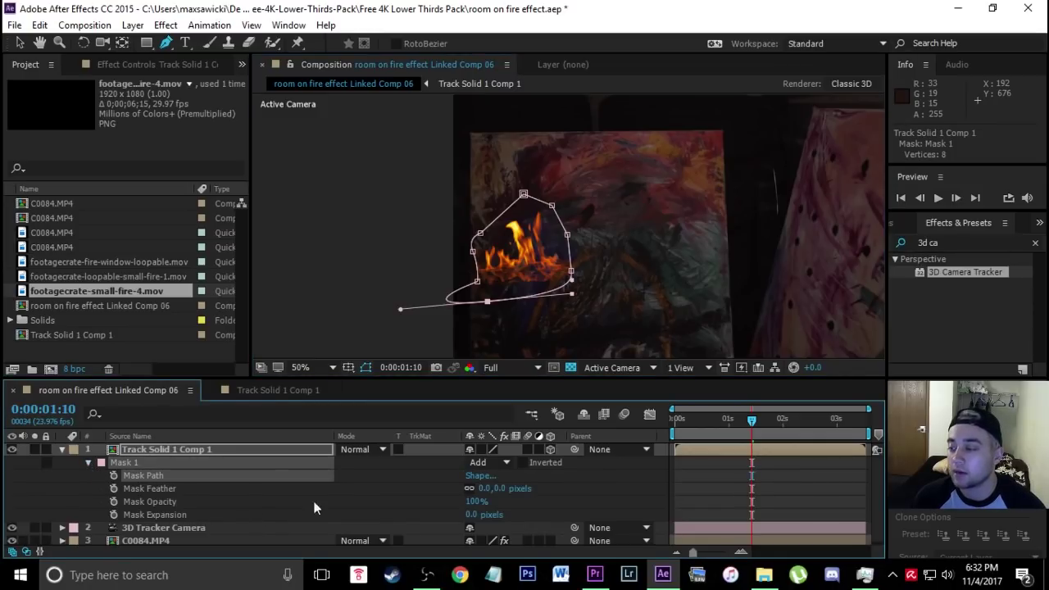
left_click_drag(485, 489, 594, 465)
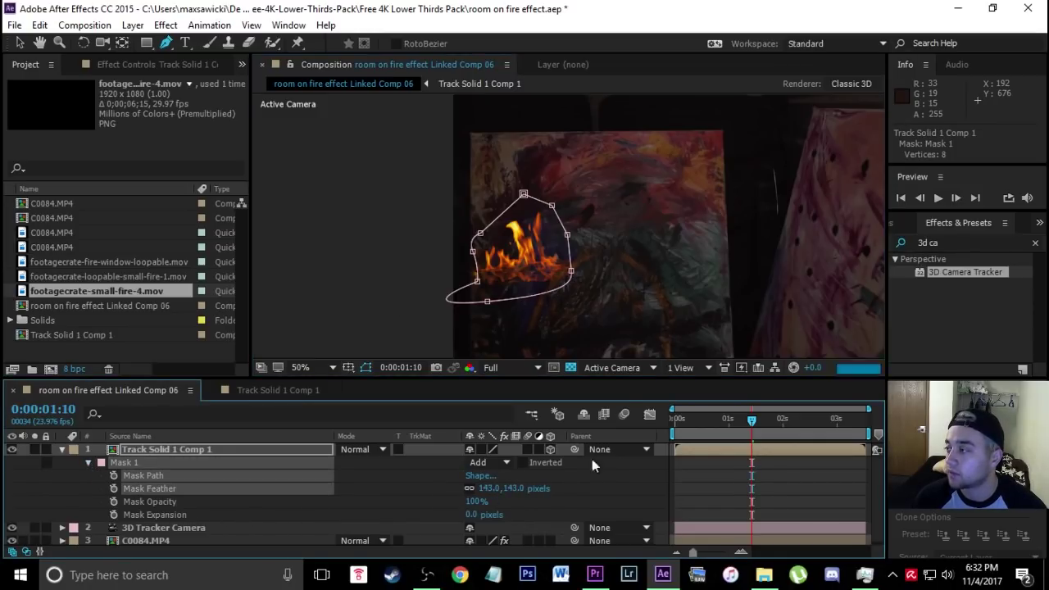
Reshape the mask's bottom edge by moving its bottom vertex.
left_click(571, 270)
left_click_drag(579, 279, 516, 288)
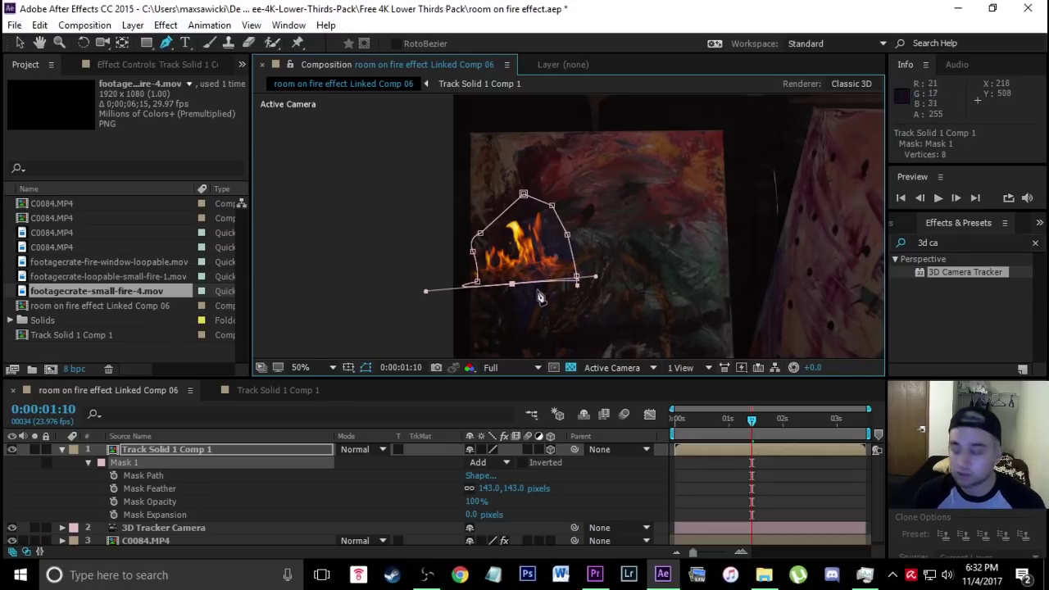
scroll(508, 287, "up", 2)
left_click(512, 279)
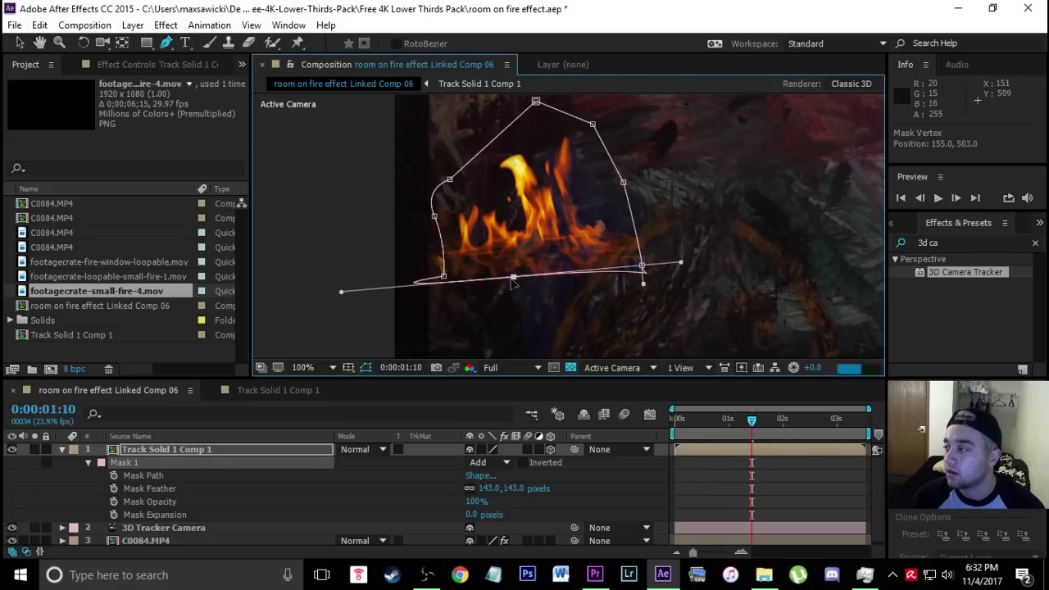
scroll(516, 274, "down", 2)
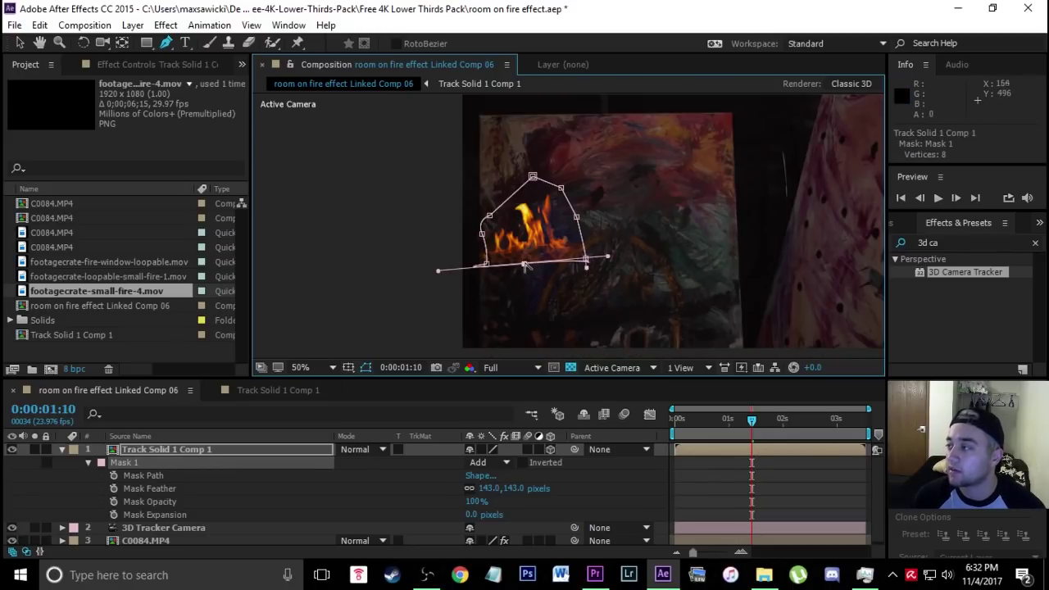
scroll(524, 265, "down", 1)
scroll(525, 266, "up", 1)
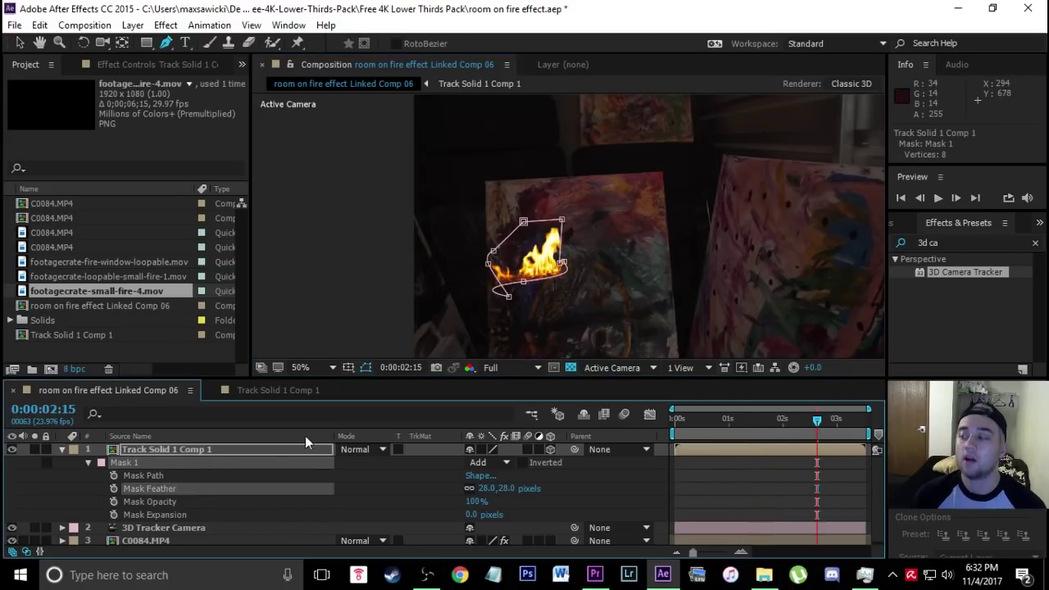
Set Track Solid 1 Comp 1's blend mode to Screen after trying Soft Light and Difference.
left_click(269, 451)
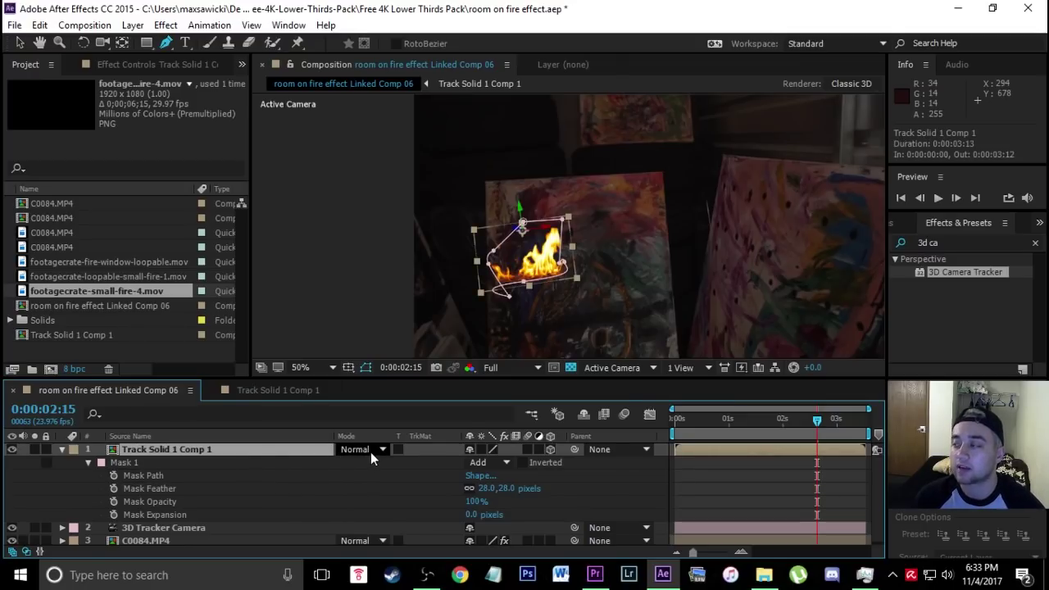
left_click(370, 451)
left_click(415, 344)
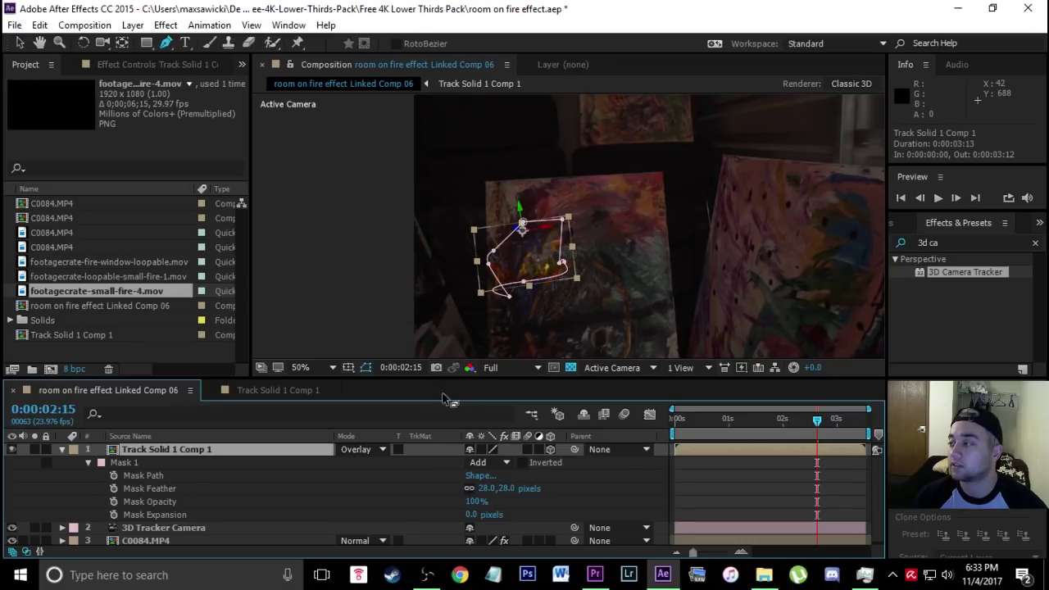
left_click(385, 451)
left_click(382, 443)
left_click(383, 450)
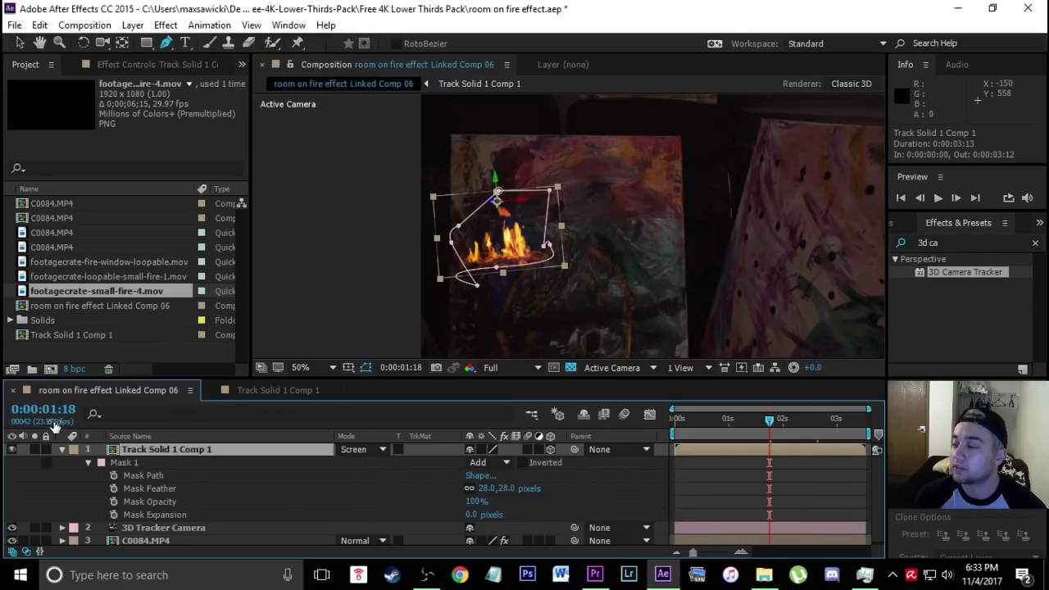
Scale the fire layer larger and scrub the timeline to check the tracking.
left_click(20, 43)
left_click_drag(558, 188, 591, 176)
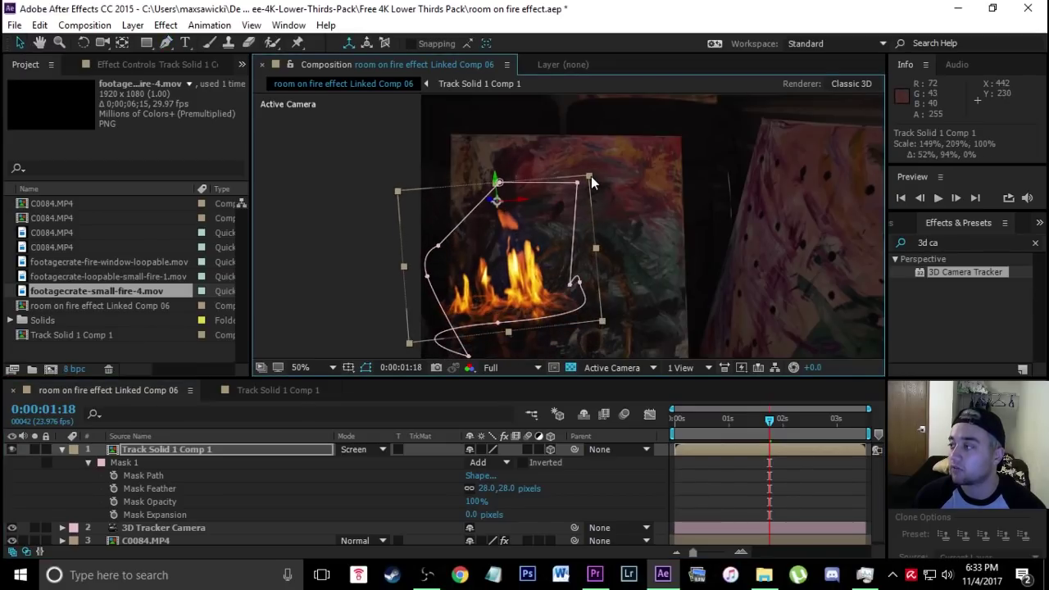
left_click(762, 420)
key("comma")
left_click_drag(794, 427, 829, 420)
scroll(549, 289, "up", 2)
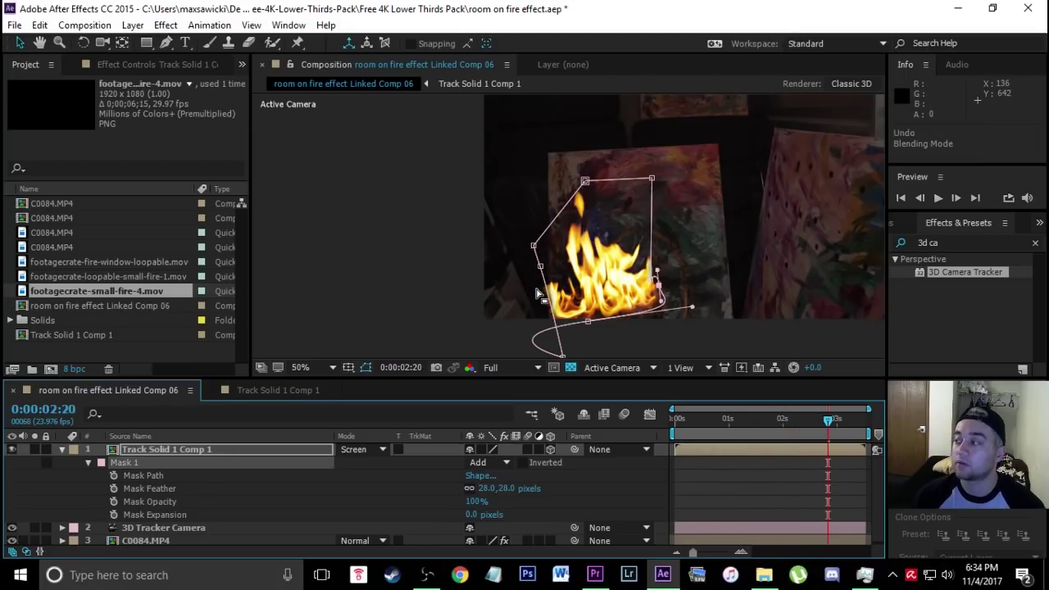
left_click_drag(830, 426, 747, 422)
key("comma")
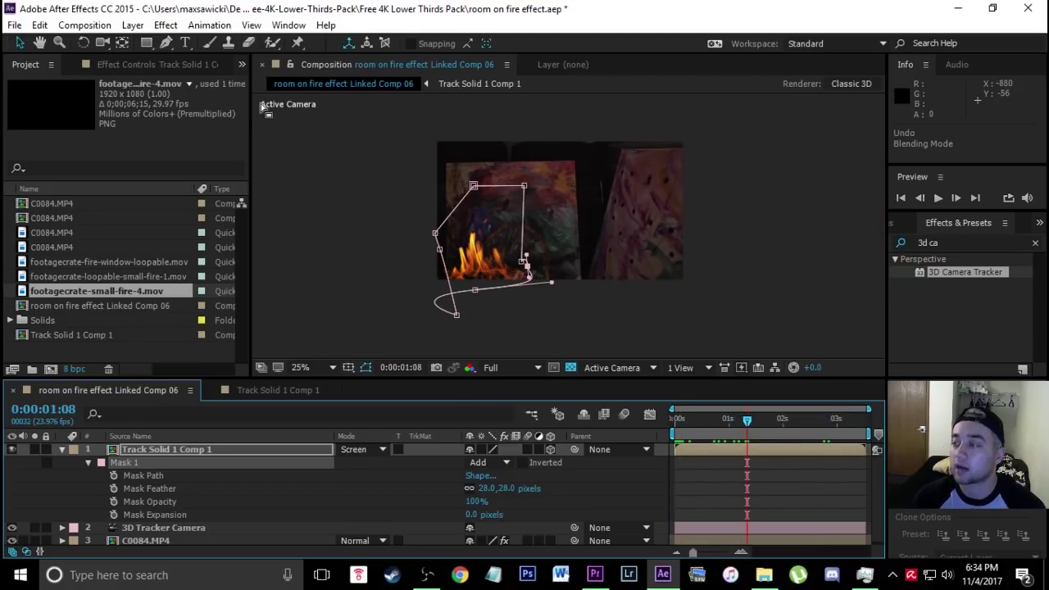
Select the C0084.MP4 footage and show its 3D Camera Tracker track points.
left_click(155, 61)
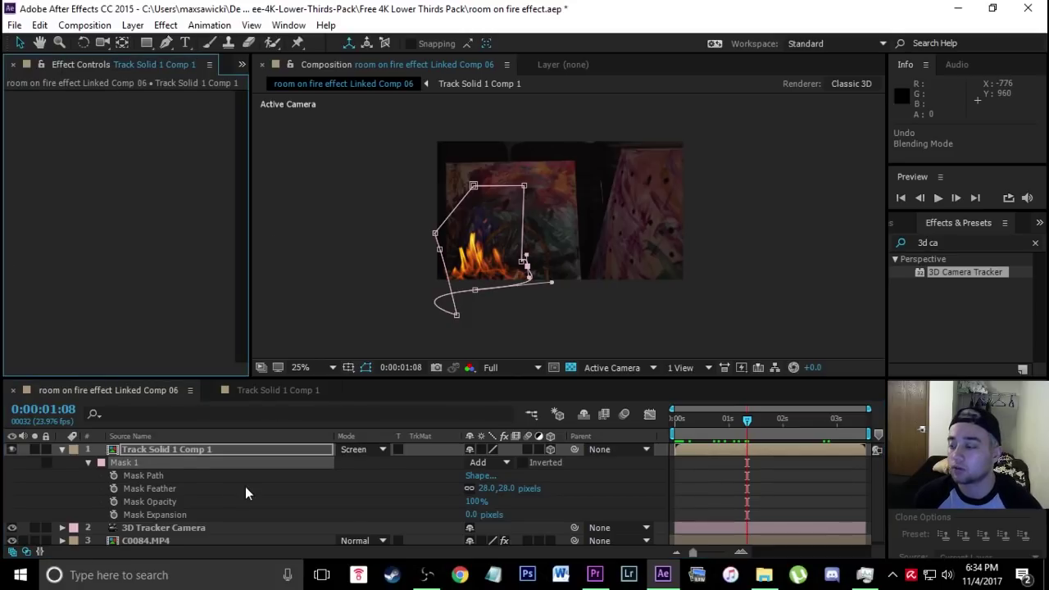
scroll(213, 512, "down", 1)
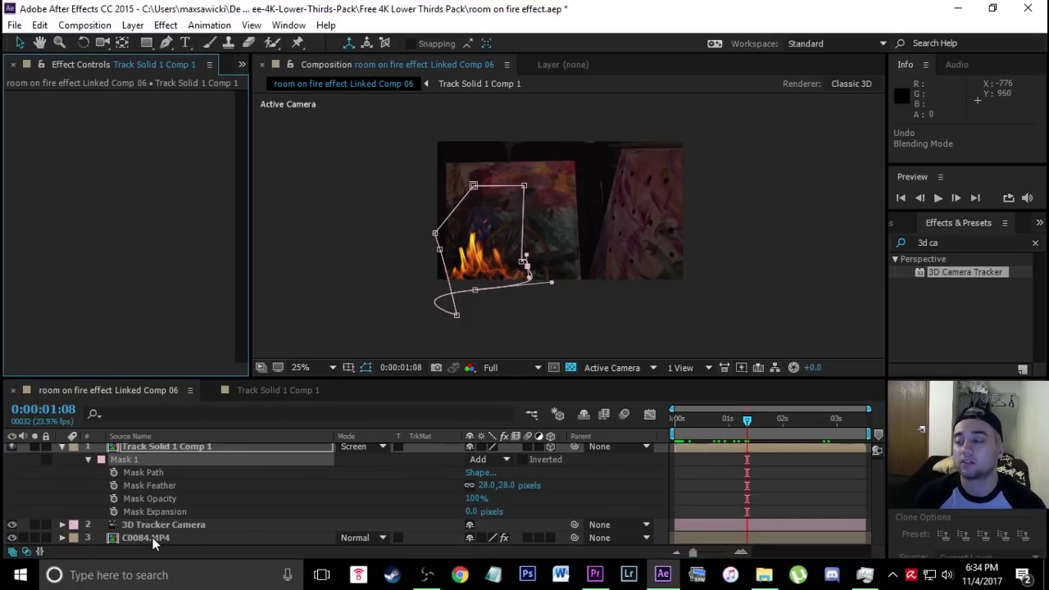
left_click(150, 536)
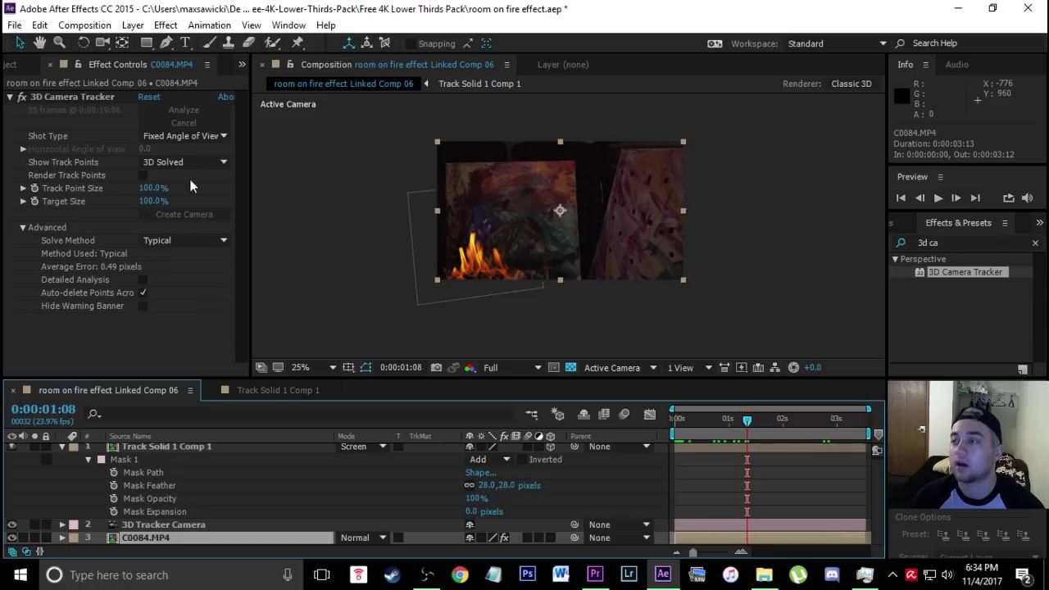
left_click(77, 96)
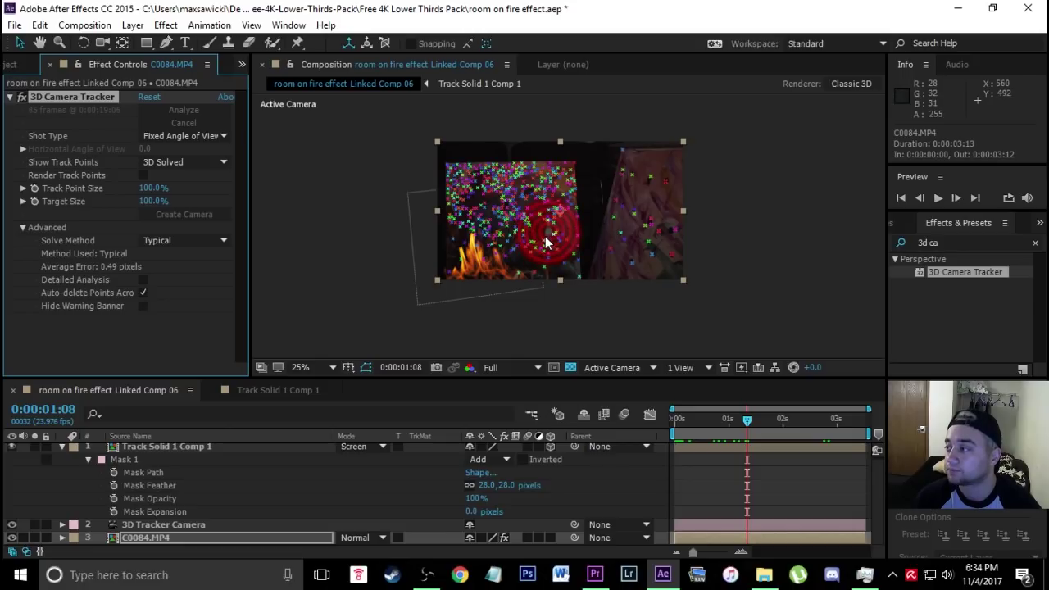
Create a solid from the track points and stretch it taller over the fire area.
right_click(546, 237)
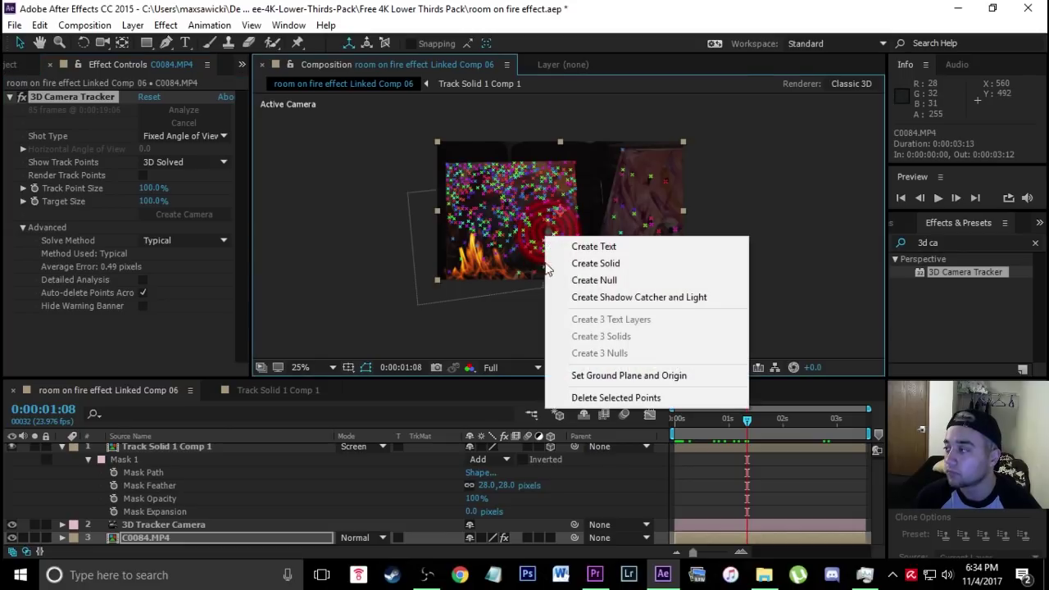
left_click(611, 271)
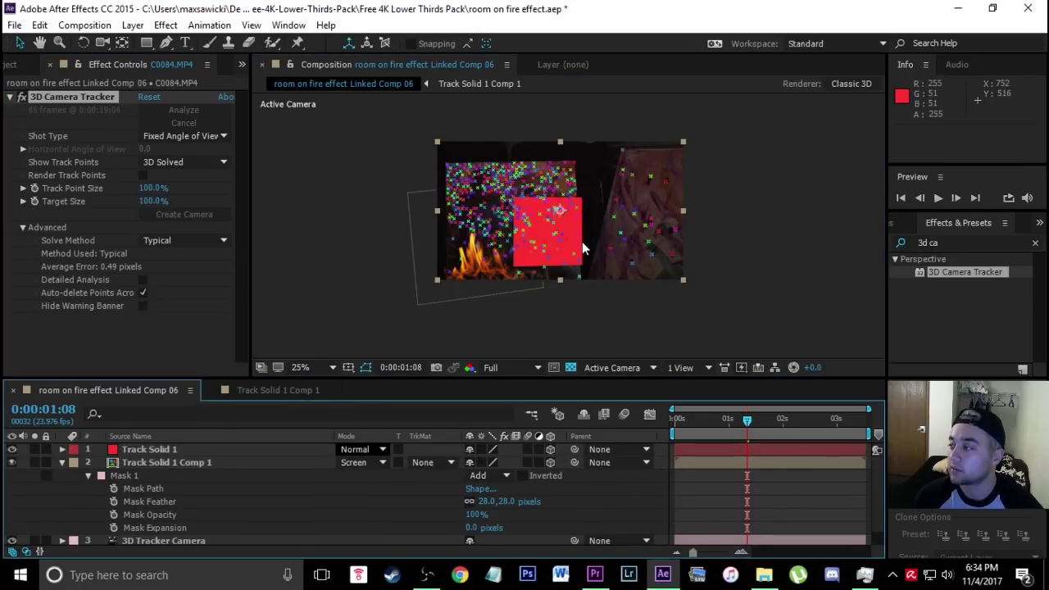
left_click(202, 448)
left_click_drag(582, 267, 583, 286)
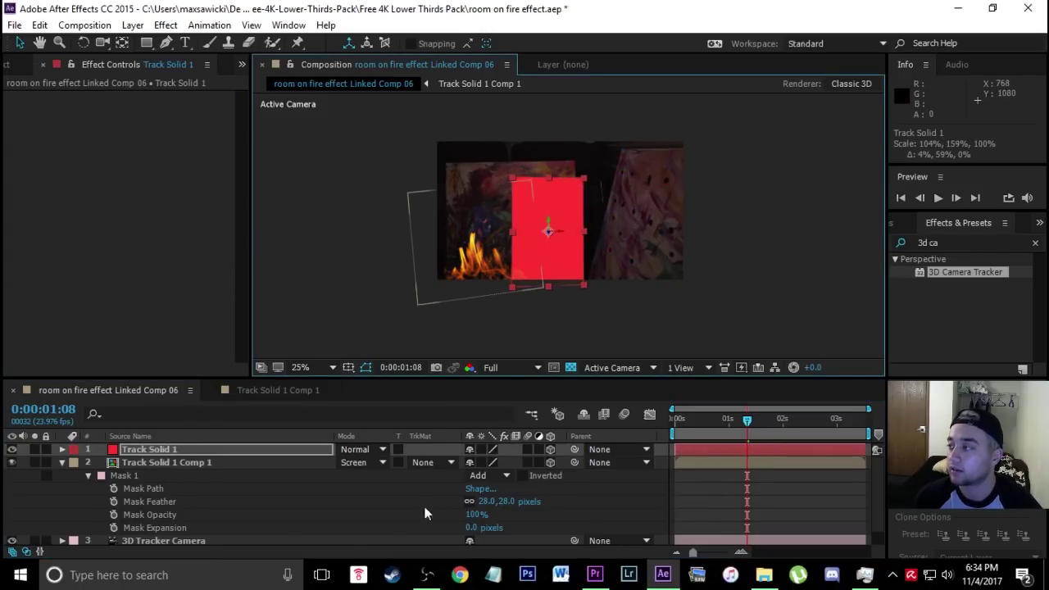
Pre-compose Track Solid 1 as Track Solid 1 Comp 2 and open it.
right_click(166, 457)
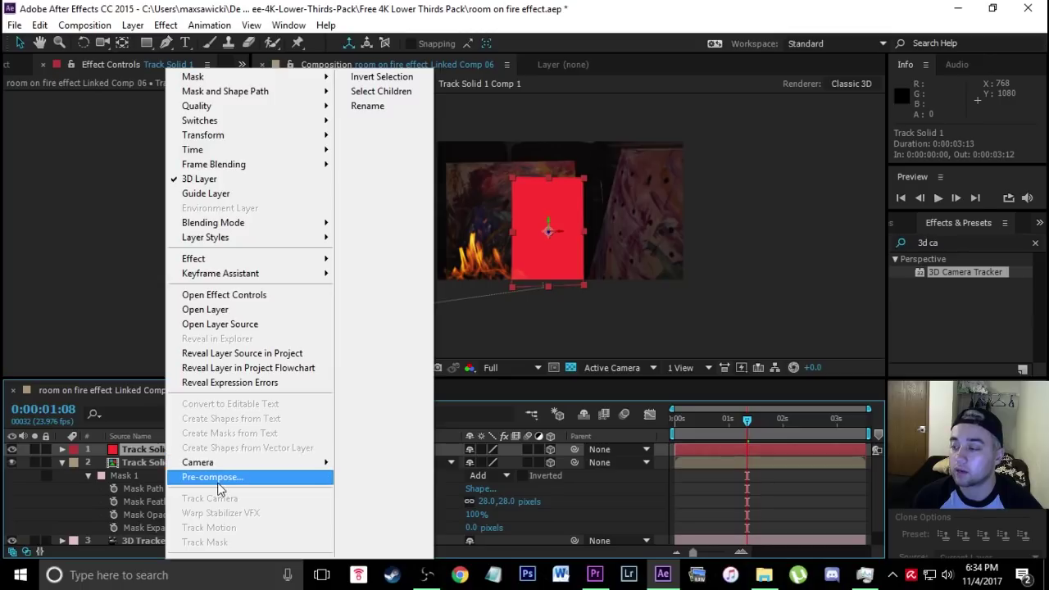
left_click(212, 478)
left_click(488, 333)
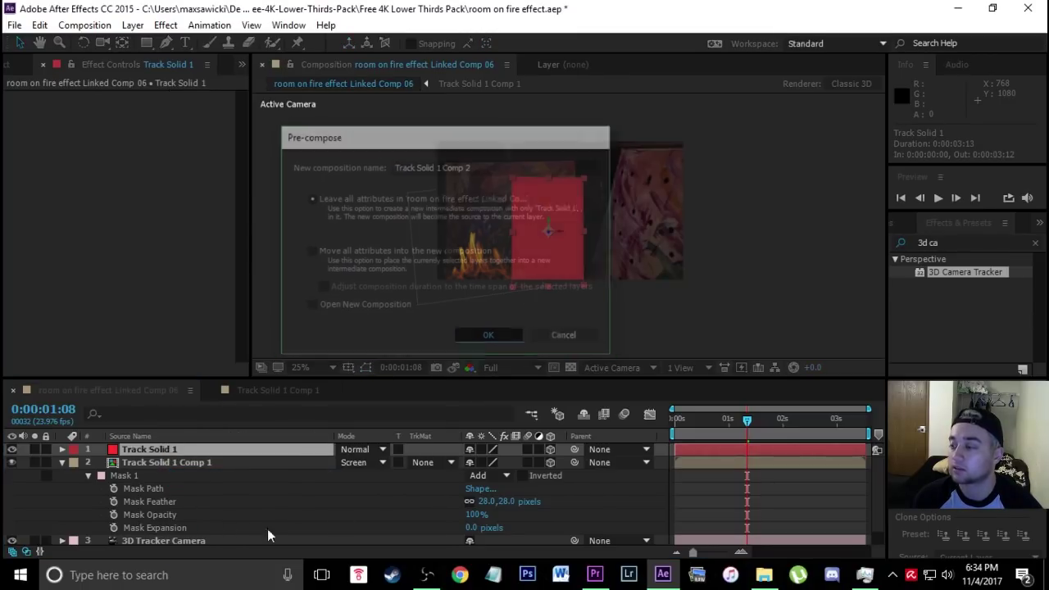
double_click(163, 449)
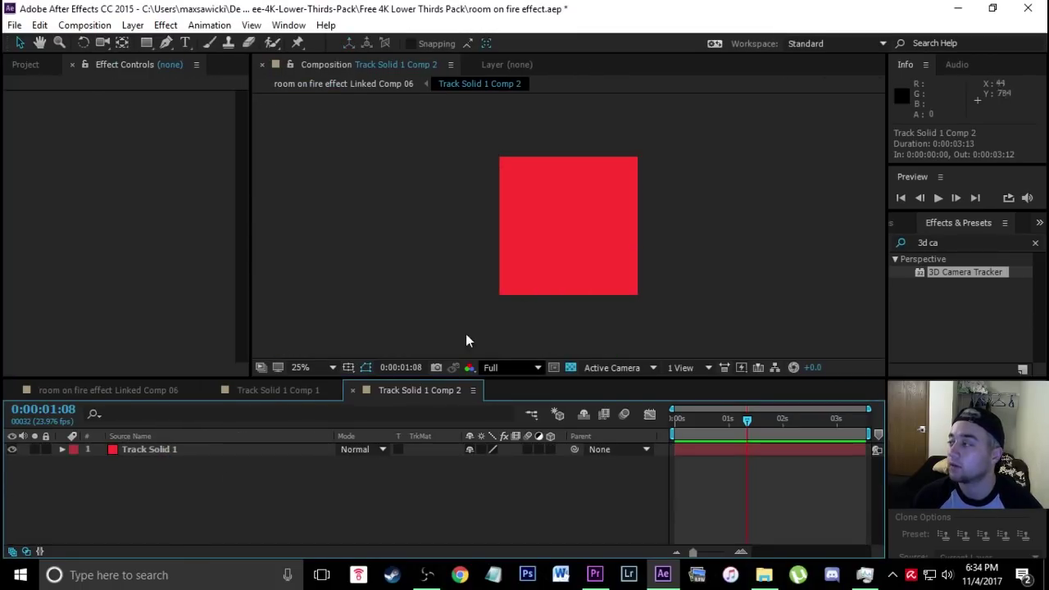
Replace the red solid with footagecrate-loopable-small-fire-1.mov and preview the fire.
left_click(135, 449)
key("Delete")
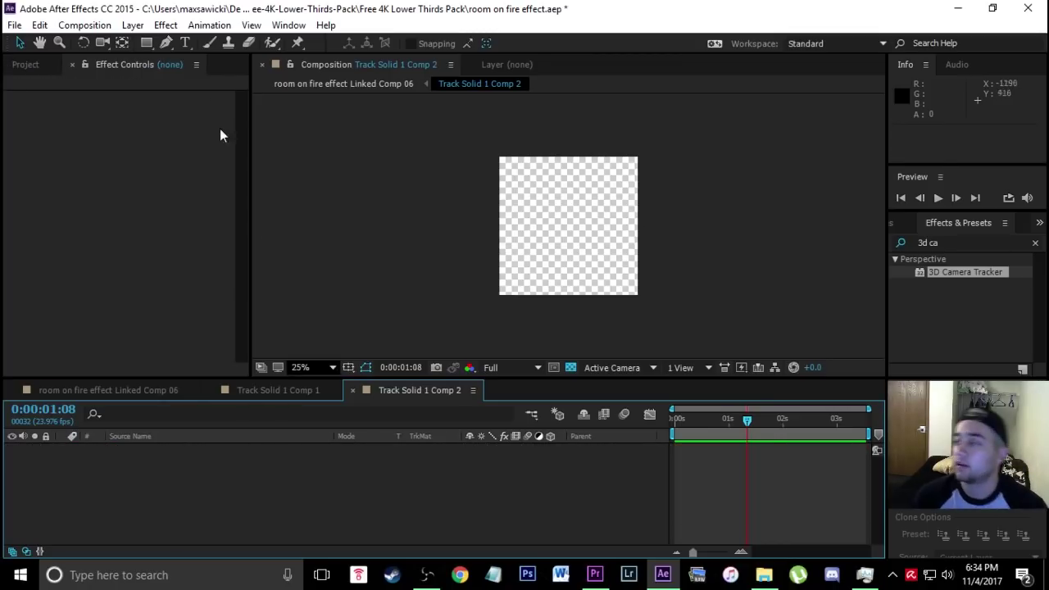
left_click(27, 64)
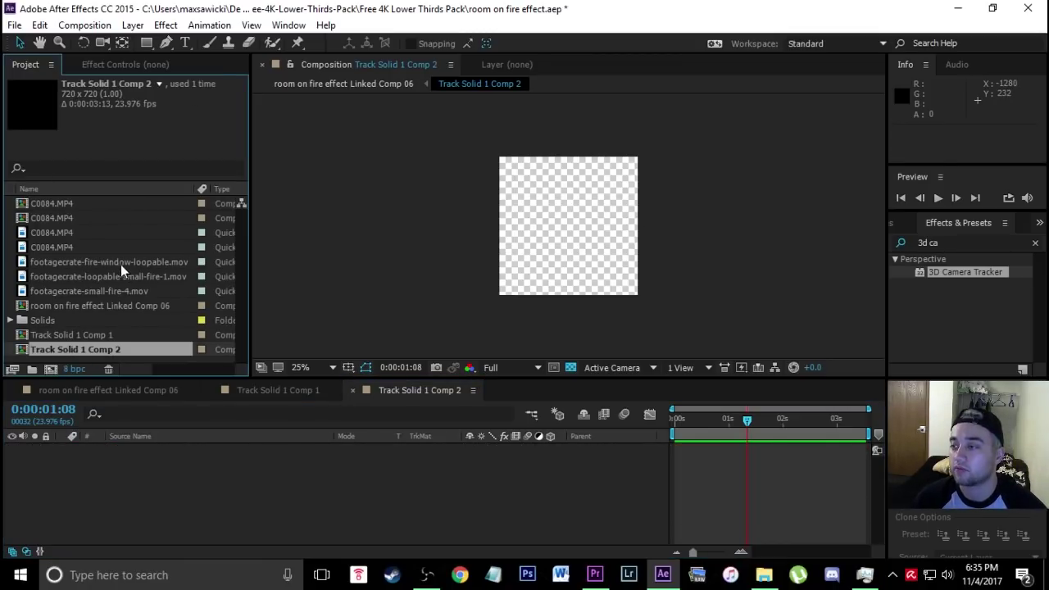
left_click(106, 277)
left_click_drag(94, 279, 133, 488)
key("space")
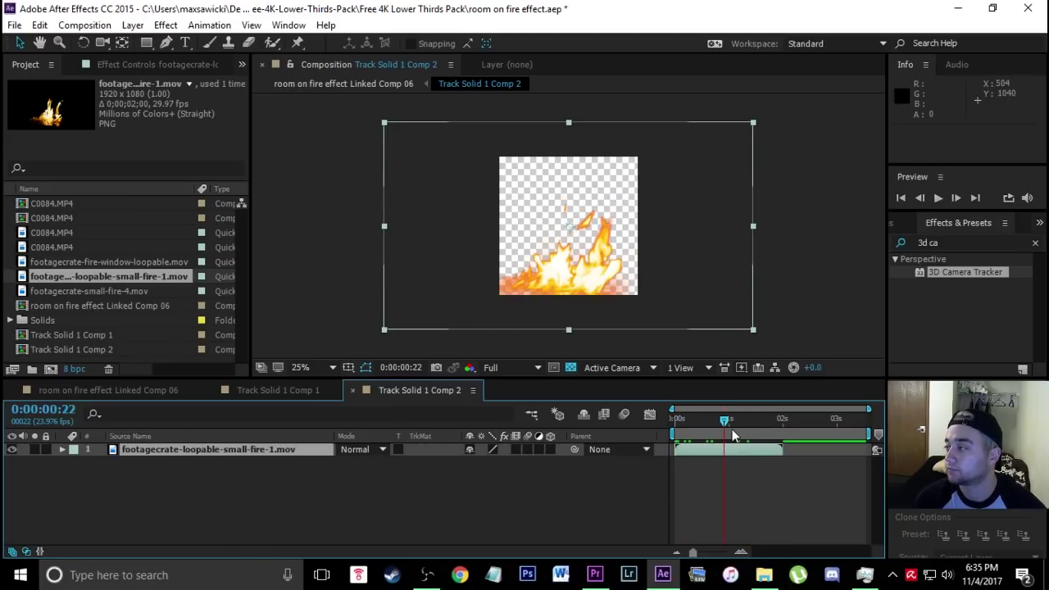
key("space")
In the main room comp, set Track Solid 1 Comp 2's blend mode to Screen.
left_click(105, 388)
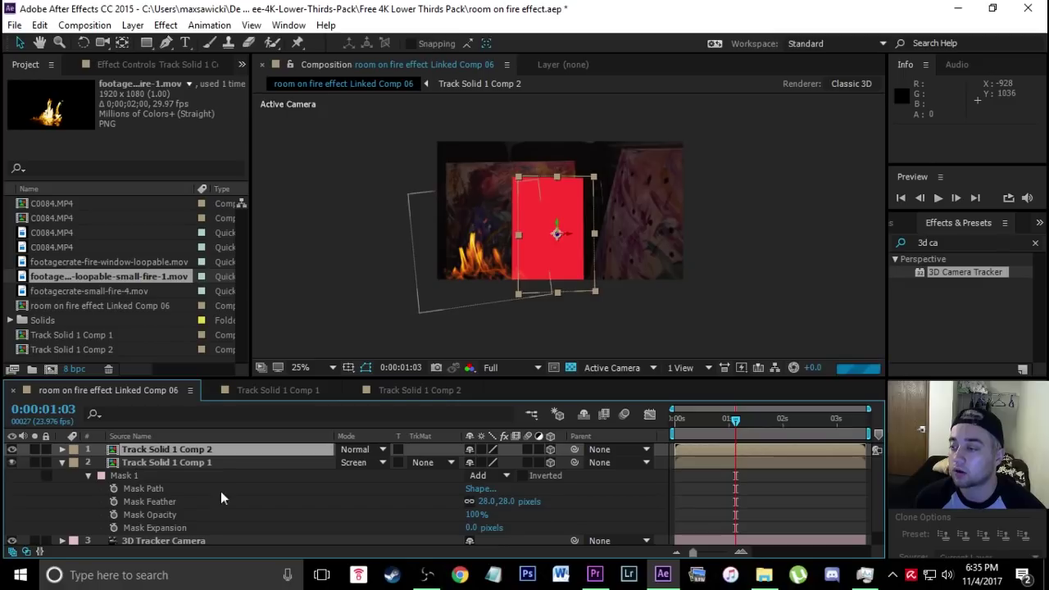
left_click(373, 449)
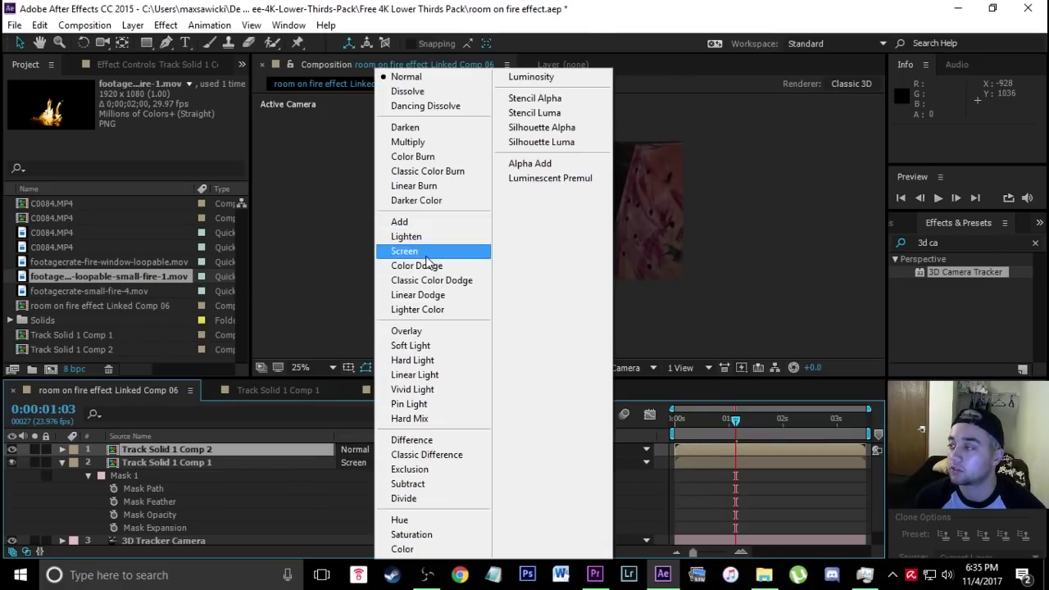
left_click(427, 254)
left_click_drag(744, 429, 712, 436)
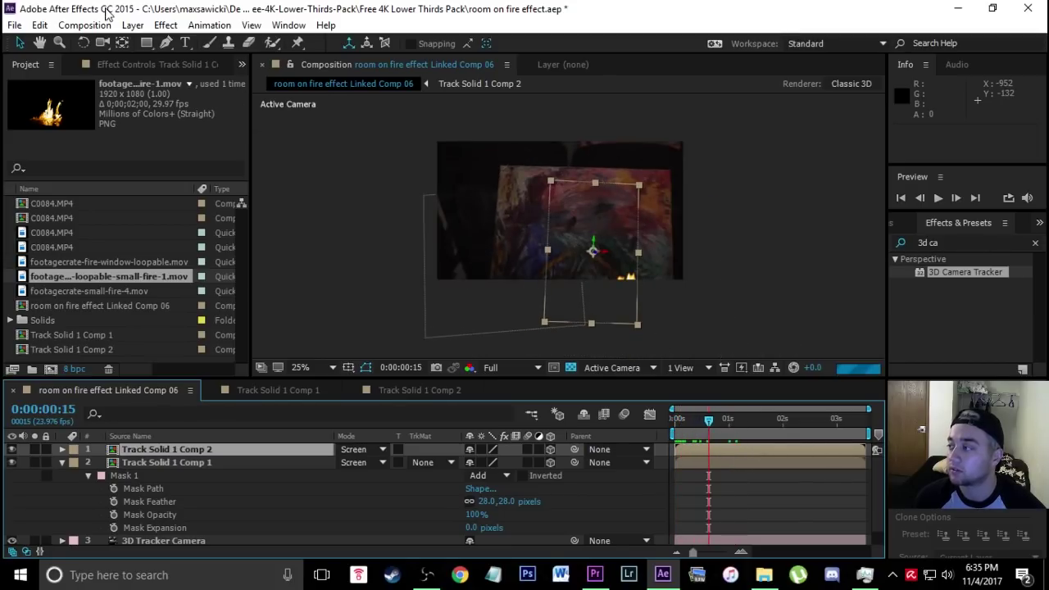
Save the project and scrub through the shot to check the fire.
left_click(15, 25)
left_click(42, 154)
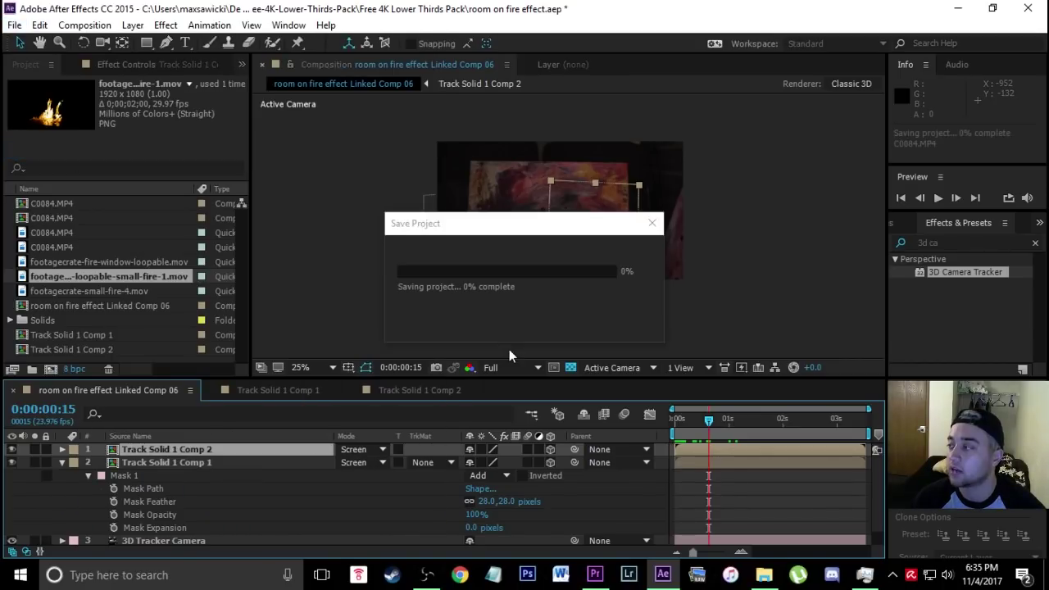
left_click_drag(710, 425, 767, 430)
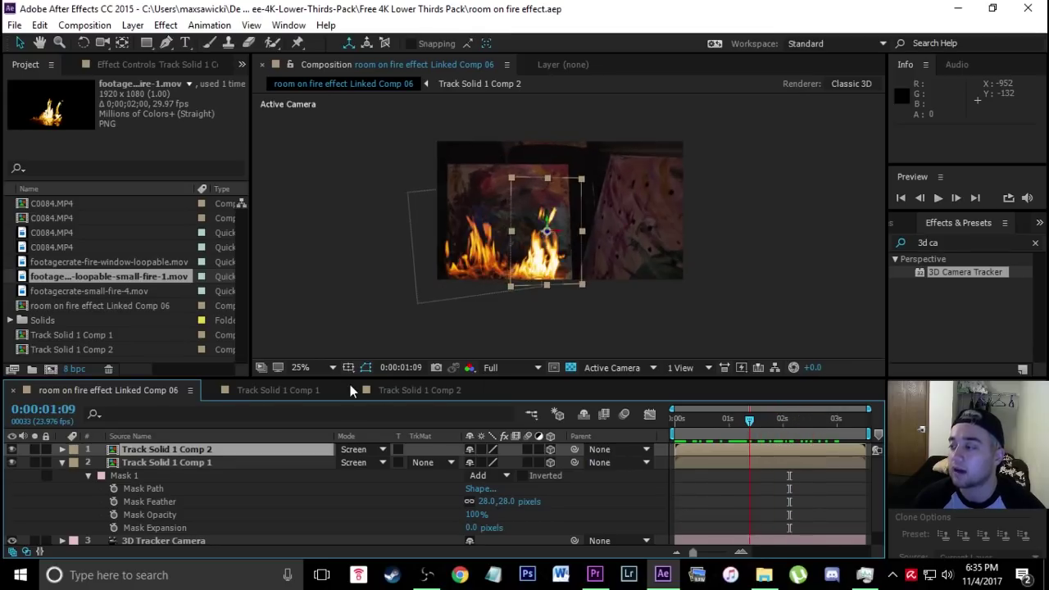
left_click(401, 391)
Paste a second small fire copy starting near 0:00:02:04, then check it in the main comp.
left_click(748, 432)
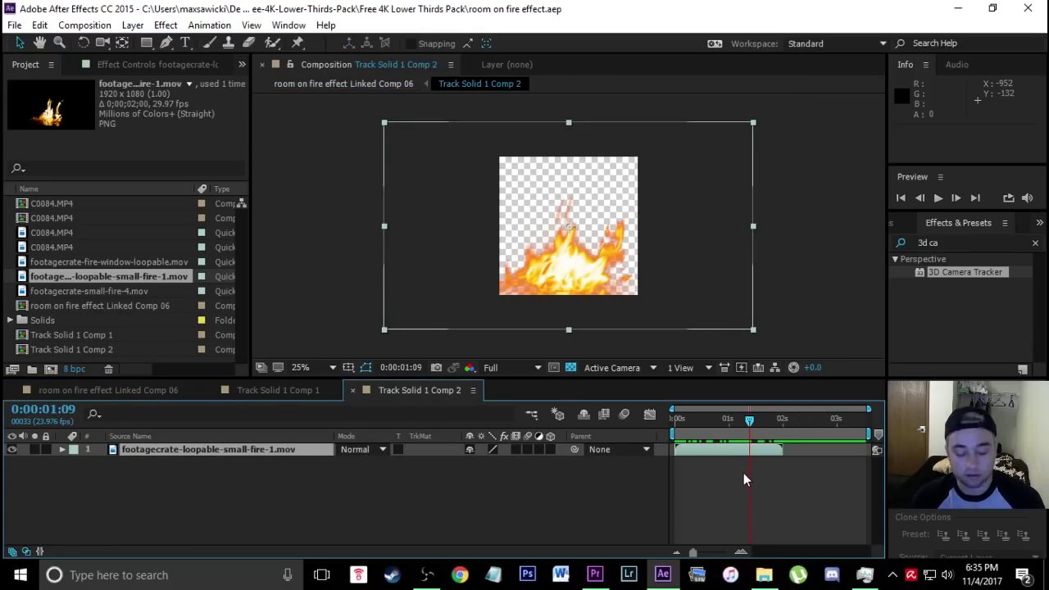
key("ctrl+v")
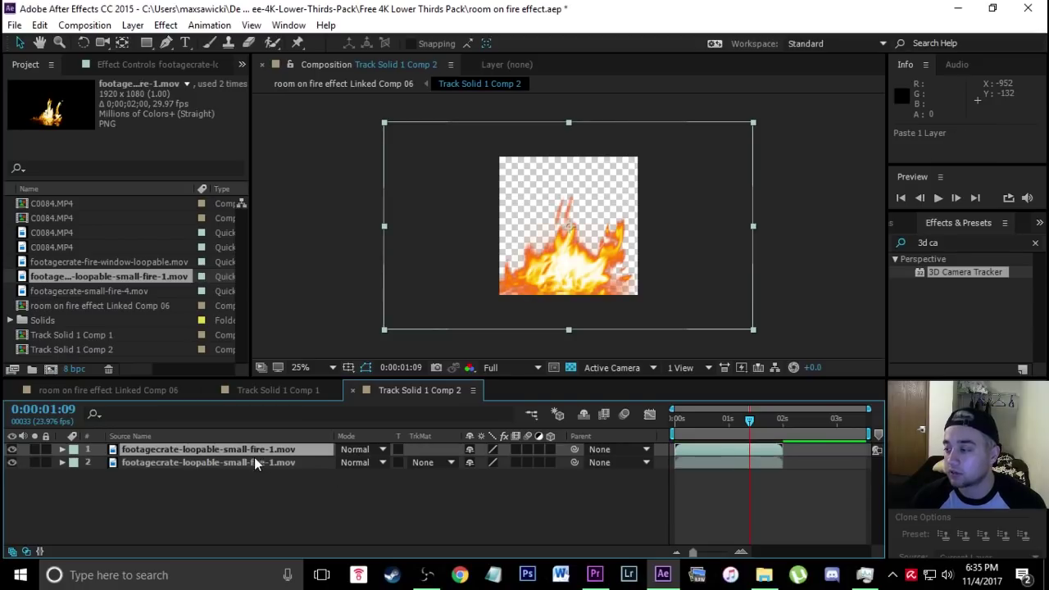
left_click_drag(727, 456, 801, 450)
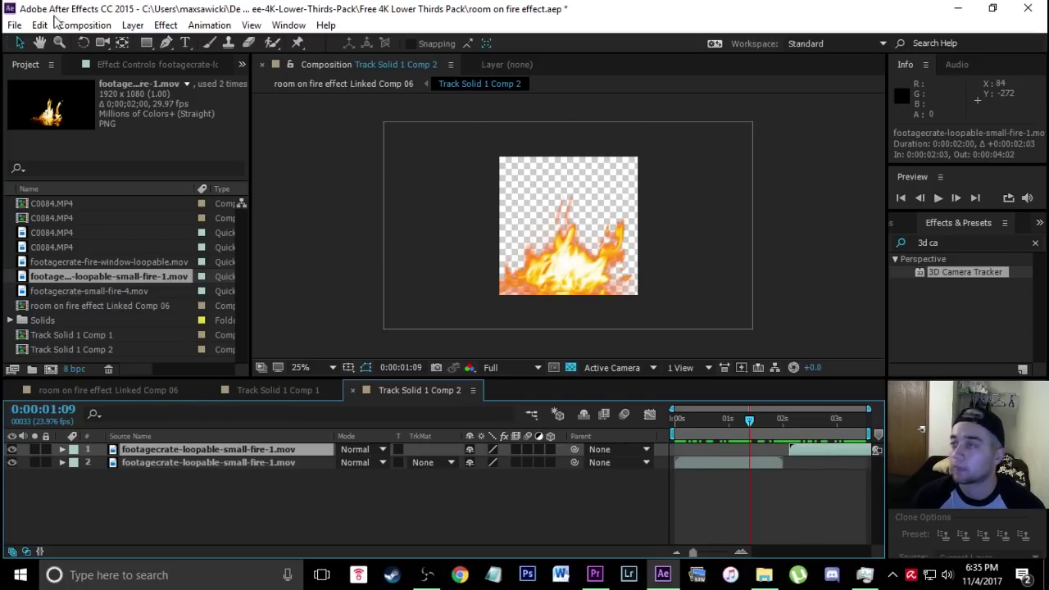
left_click(126, 390)
left_click_drag(749, 423, 814, 433)
Select the C0084.MP4 layer and display its 3D Camera Tracker effect controls.
scroll(590, 221, "up", 2)
scroll(250, 492, "down", 1)
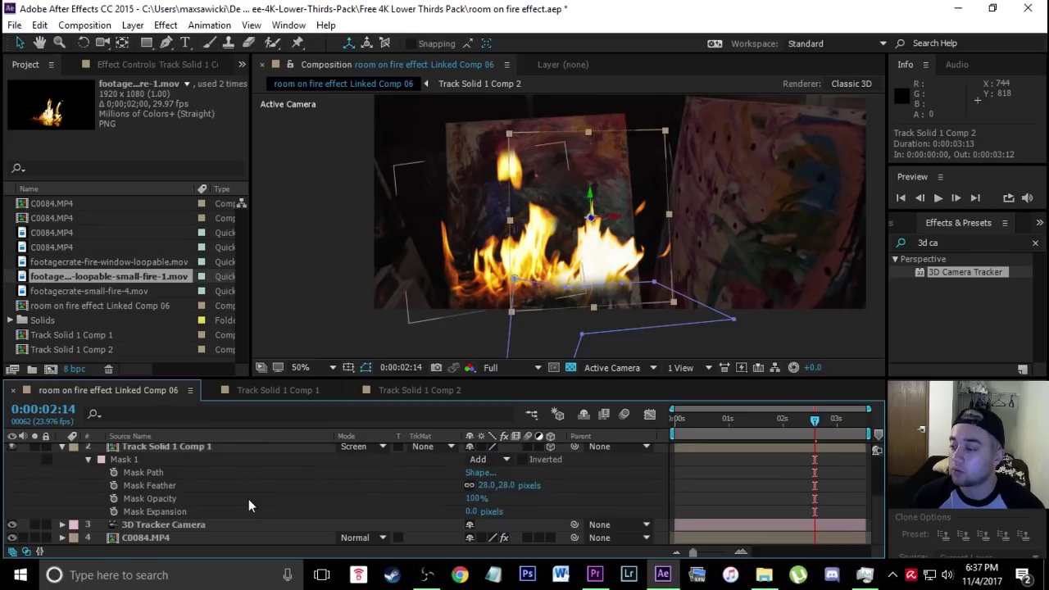
left_click(185, 537)
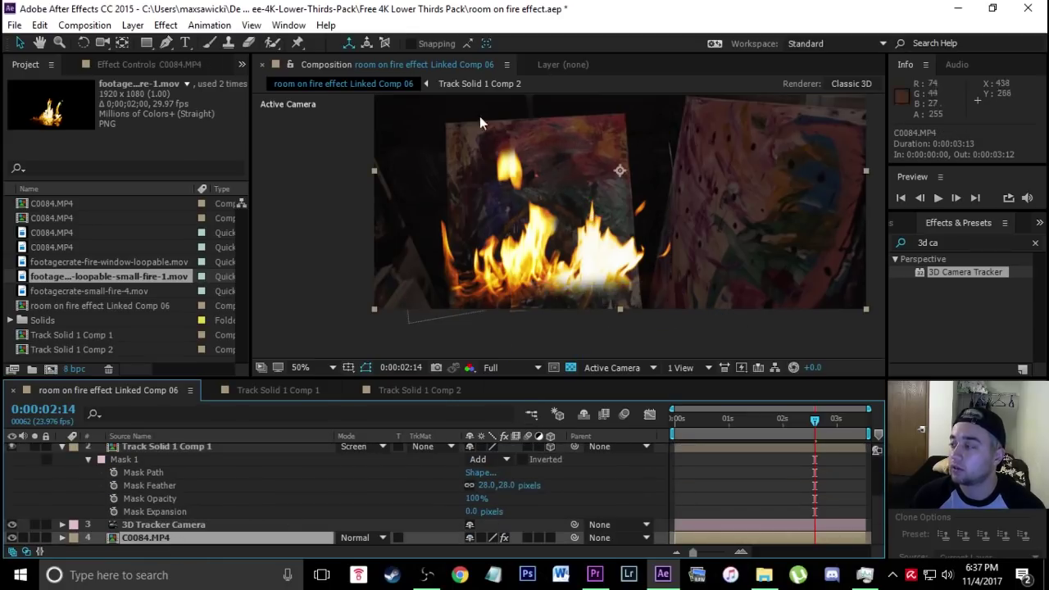
left_click(128, 62)
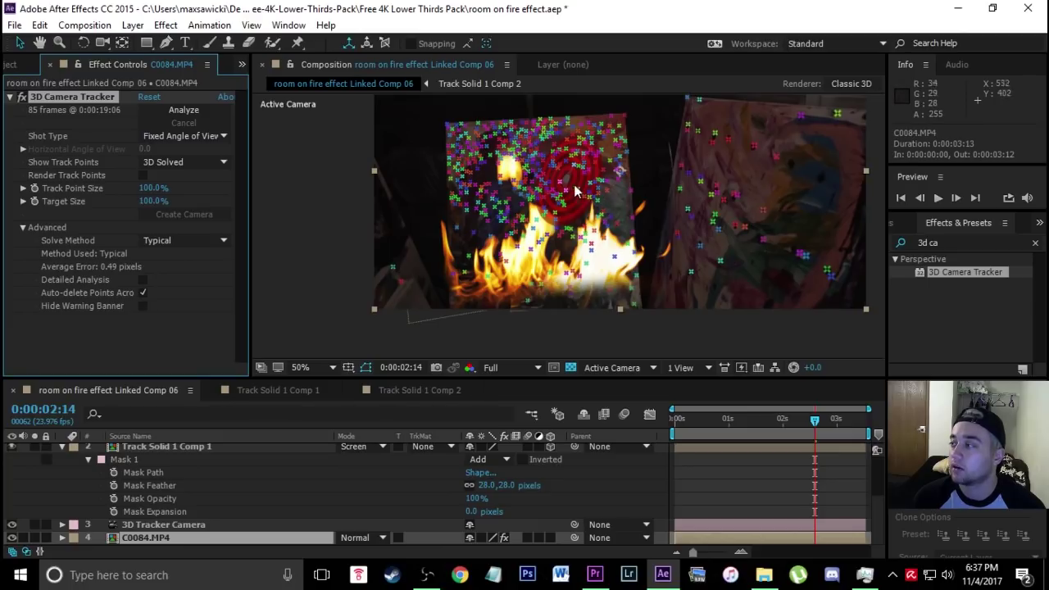
Create another solid from the camera tracker's track points and select it.
right_click(576, 190)
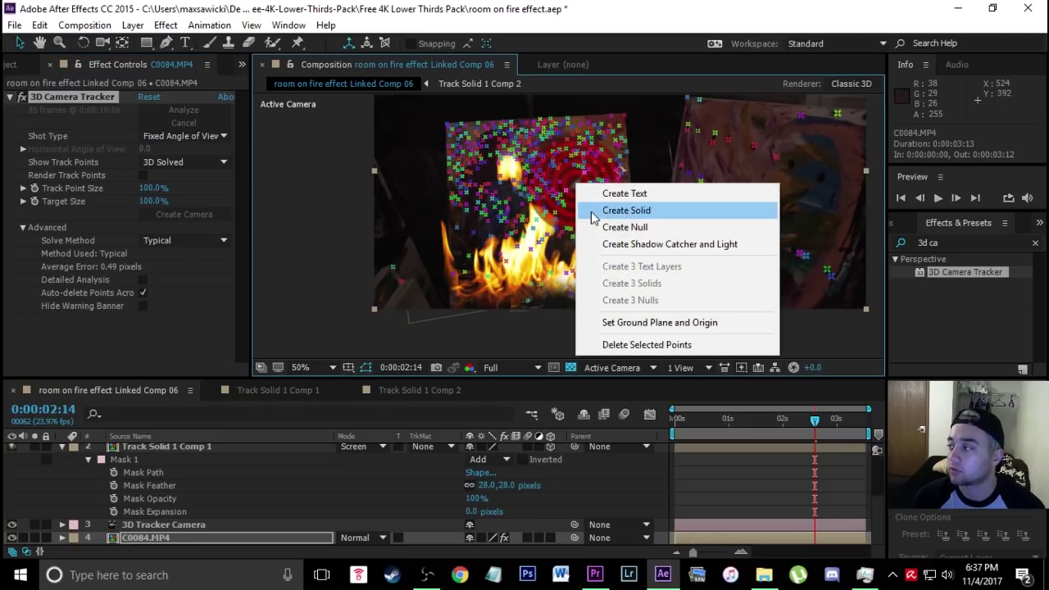
left_click(661, 210)
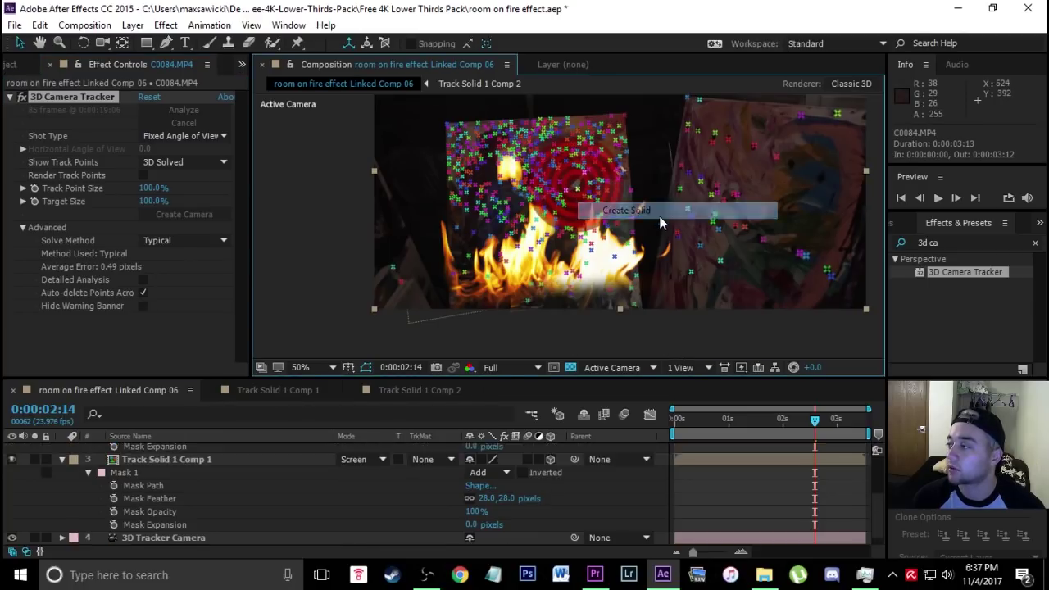
right_click(168, 446)
left_click(148, 449)
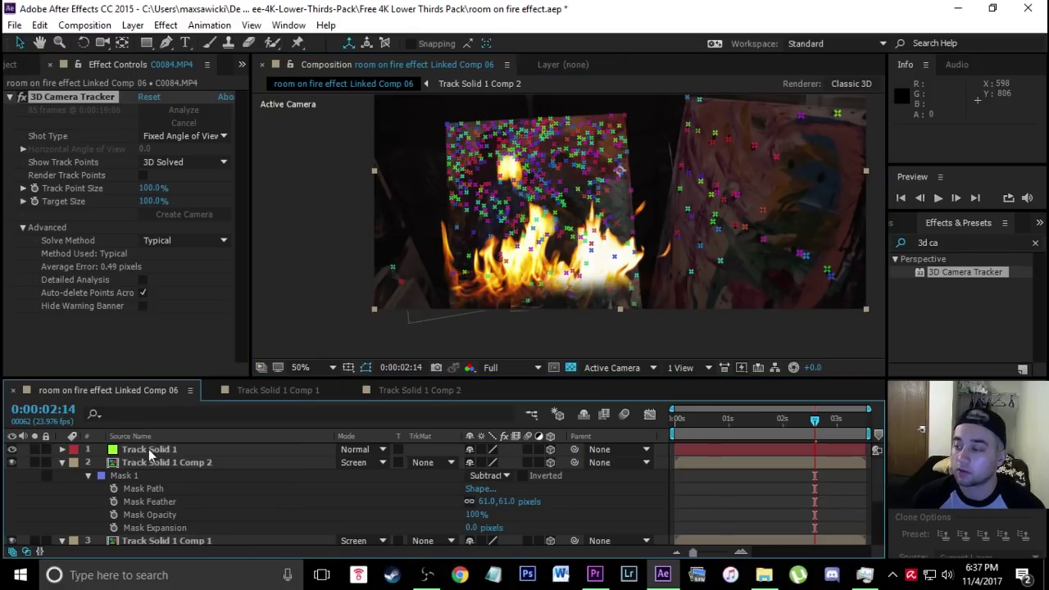
Pre-compose the new solid as Track Solid 1 Comp 3 and open that precomp.
right_click(149, 449)
left_click(186, 474)
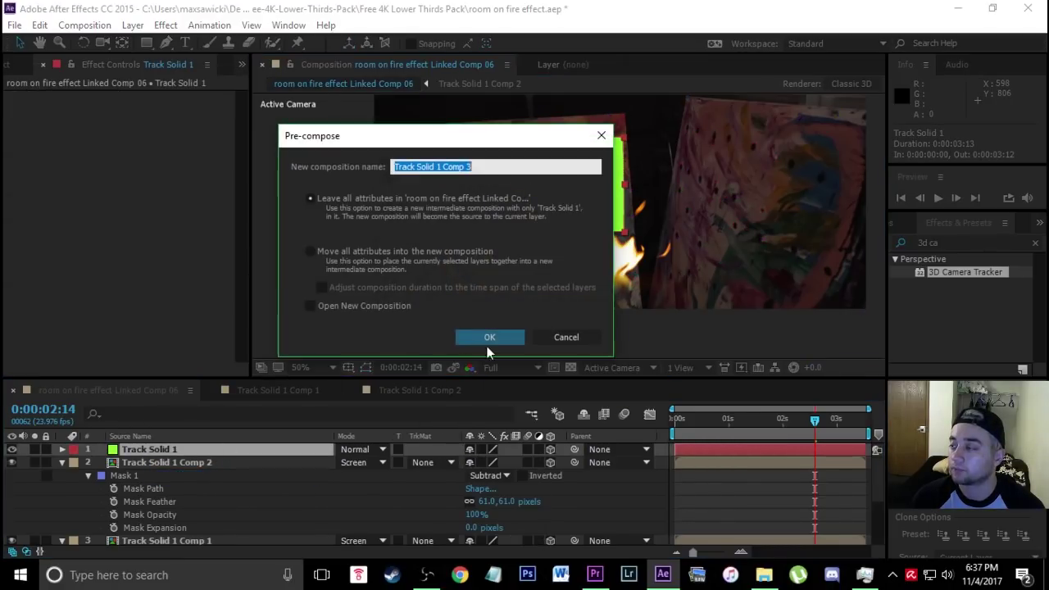
left_click(492, 337)
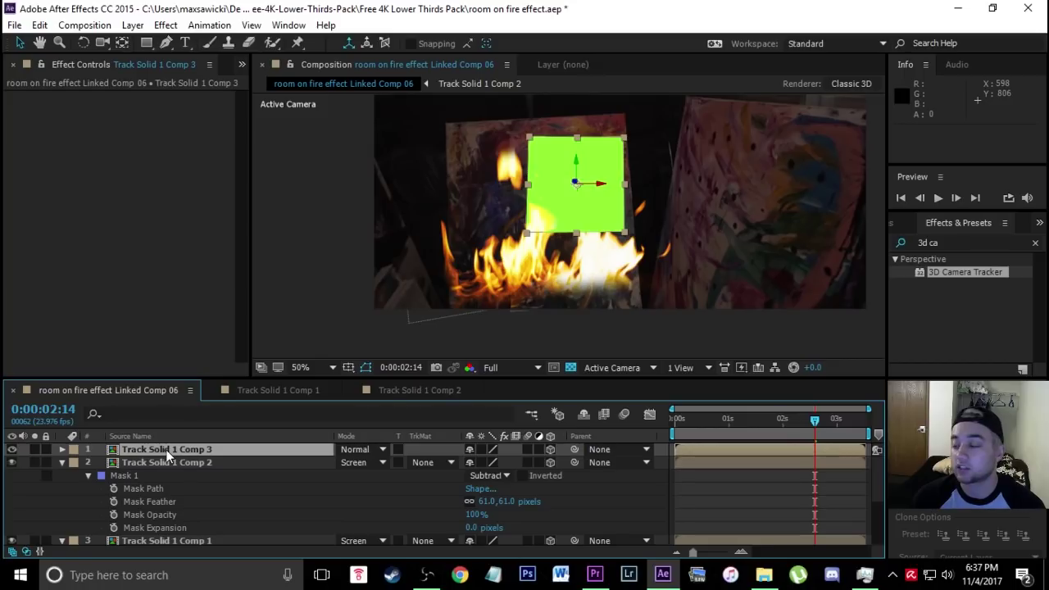
double_click(167, 451)
left_click(159, 455)
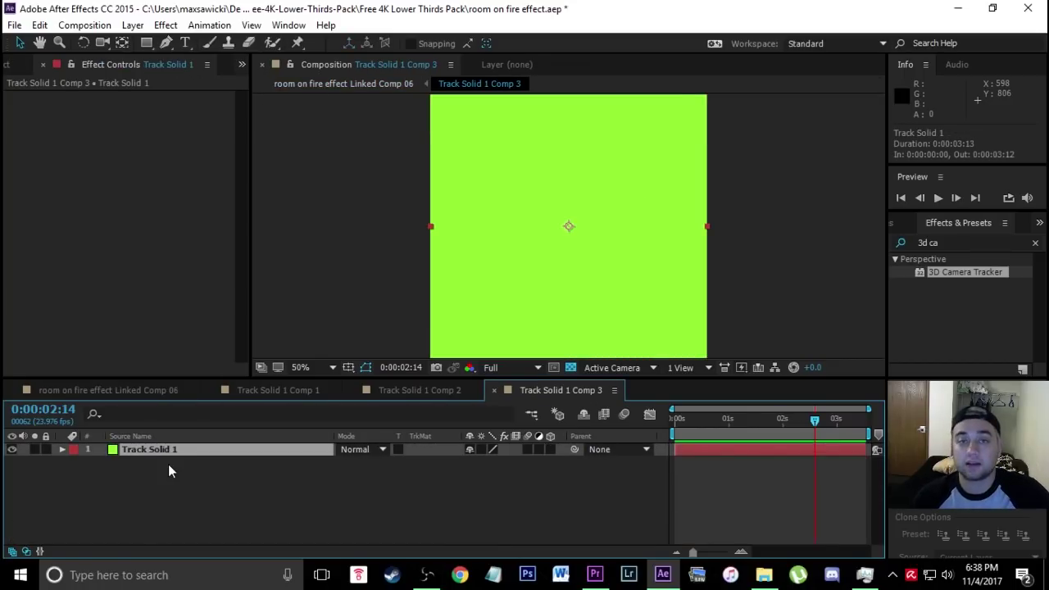
Swap the green solid for footagecrate-fire-window-loopable.mov and scrub through the clip.
key("Delete")
left_click(27, 63)
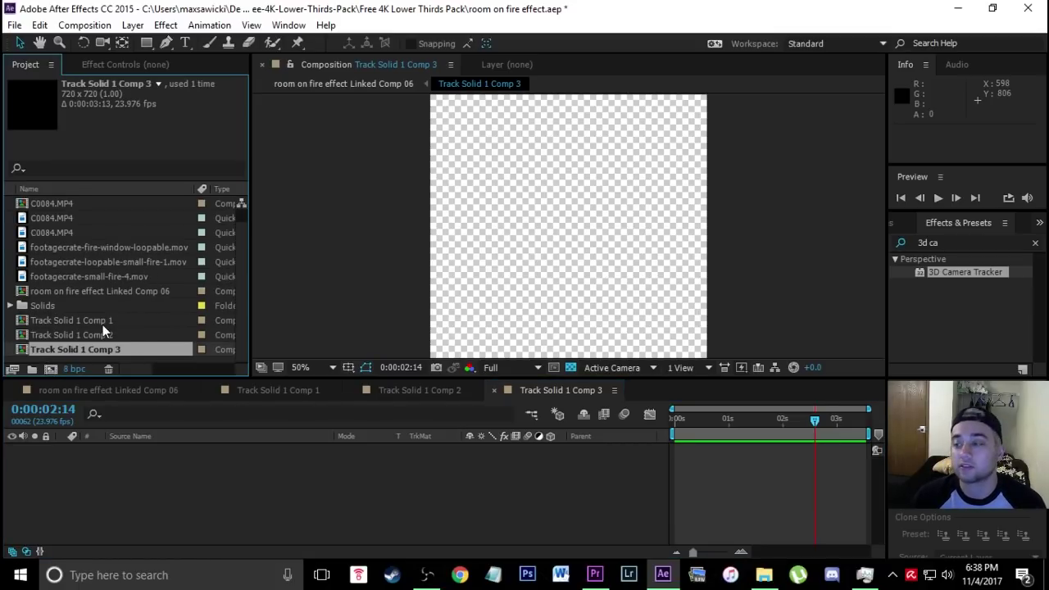
left_click_drag(107, 247, 164, 459)
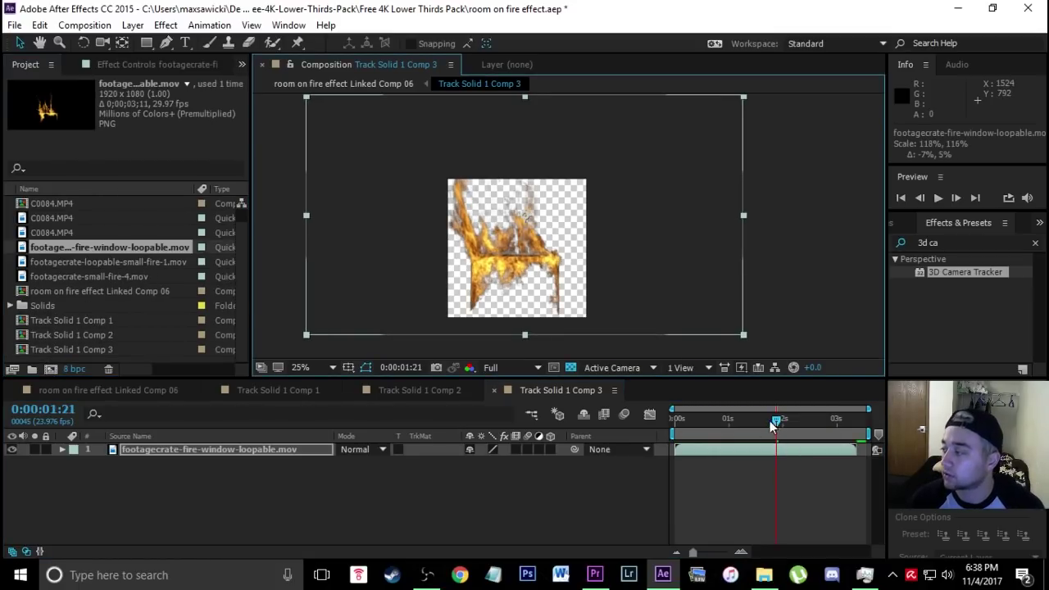
left_click(724, 422)
left_click_drag(724, 426, 778, 422)
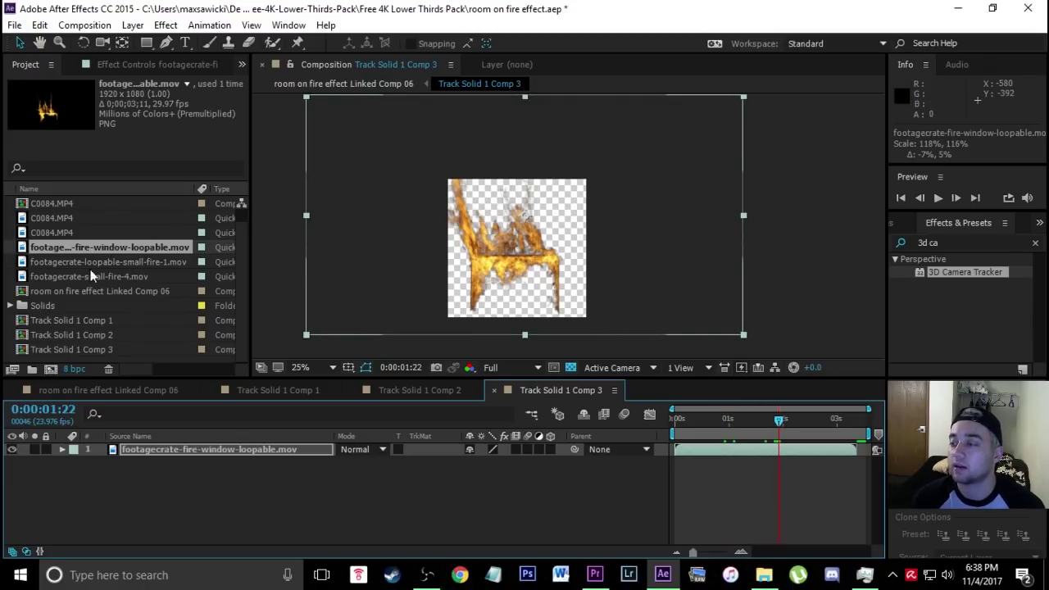
left_click(103, 392)
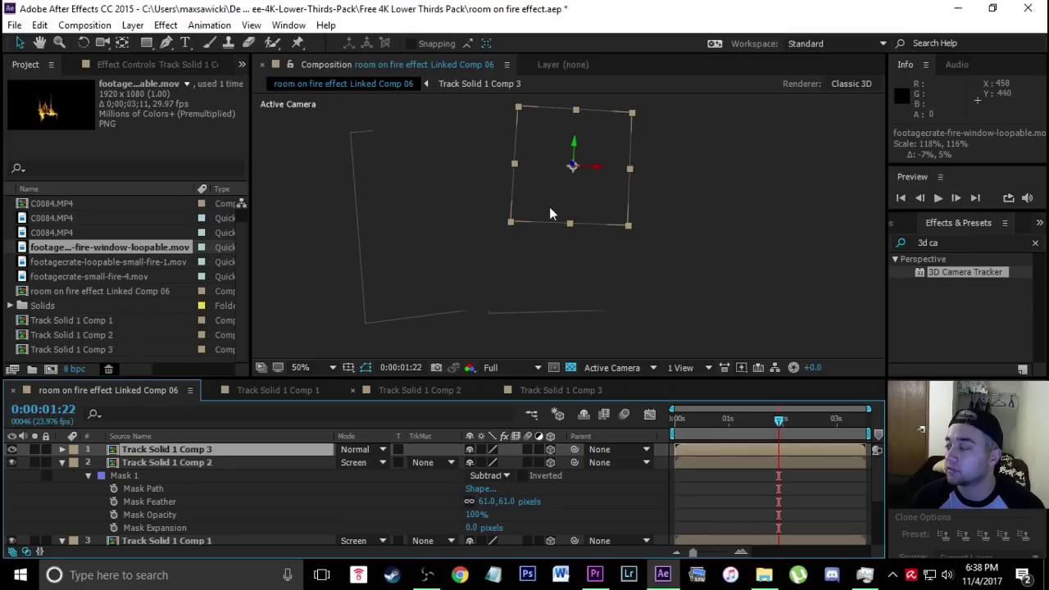
Pan the view and scale up the Track Solid 1 Comp 3 fire layer.
key("h")
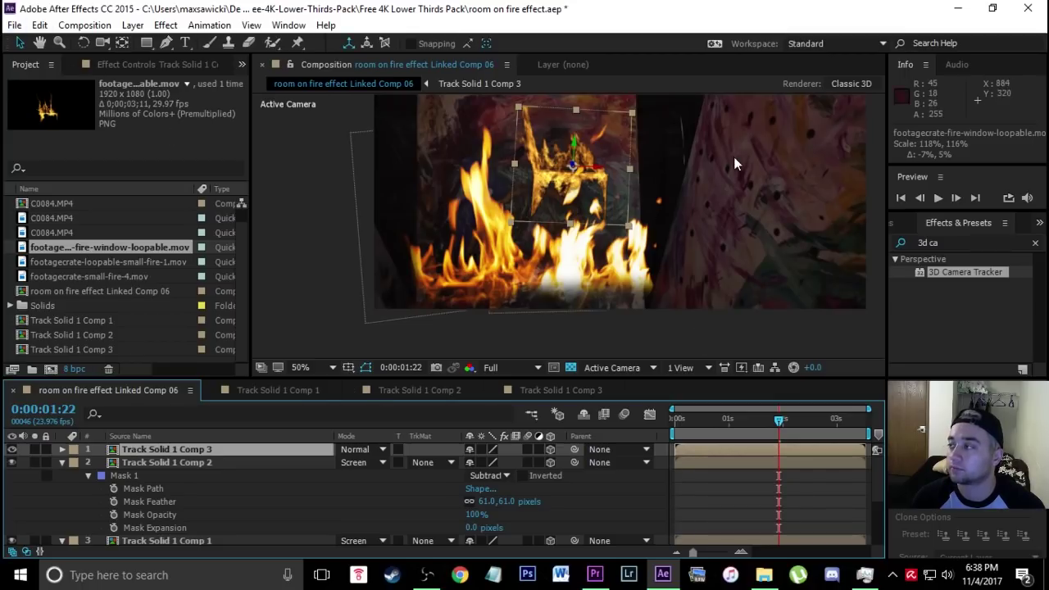
left_click_drag(645, 145, 627, 207)
key("v")
left_click_drag(629, 154, 679, 96)
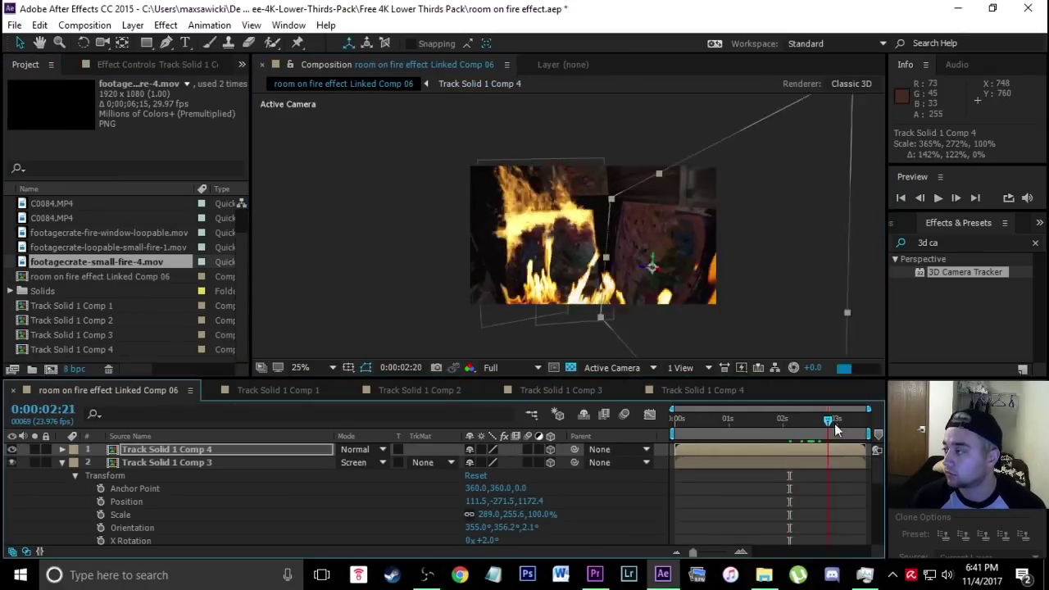
left_click_drag(836, 426, 855, 432)
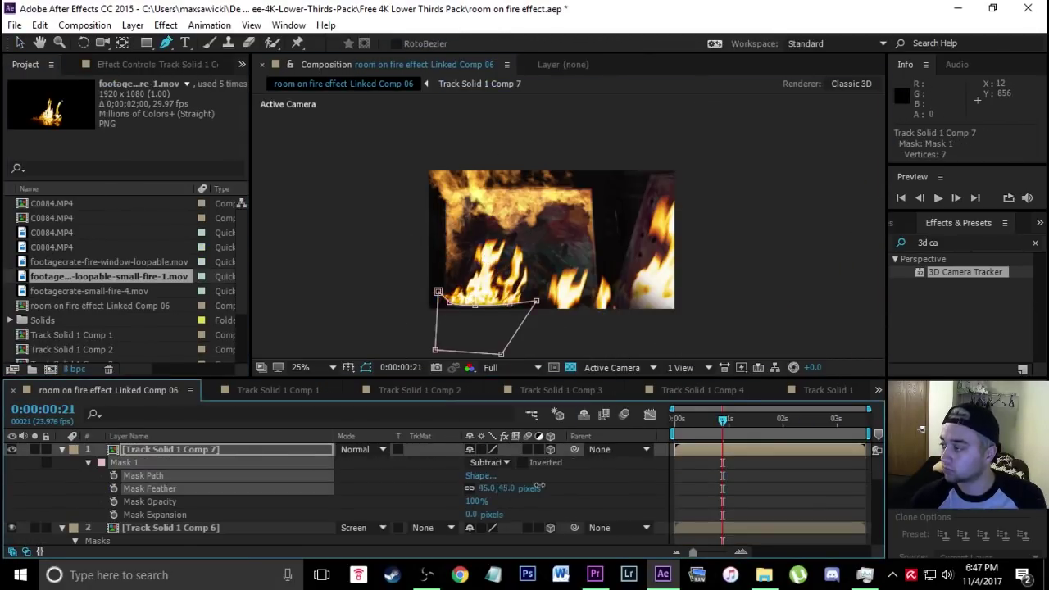
Save the After Effects project with fire layers through Track Solid 1 Comp 9.
left_click(15, 25)
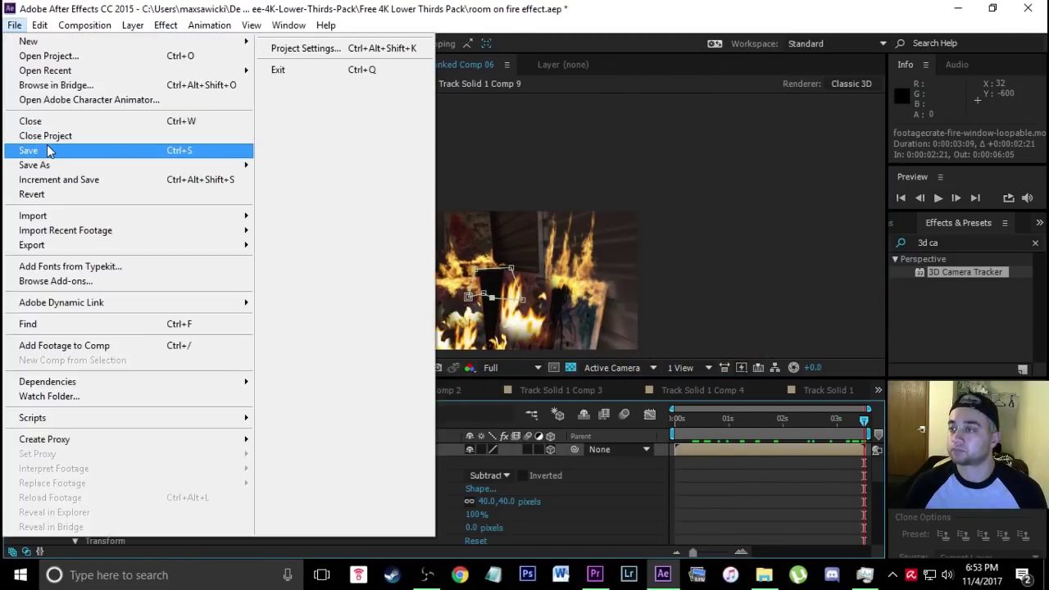
left_click(60, 153)
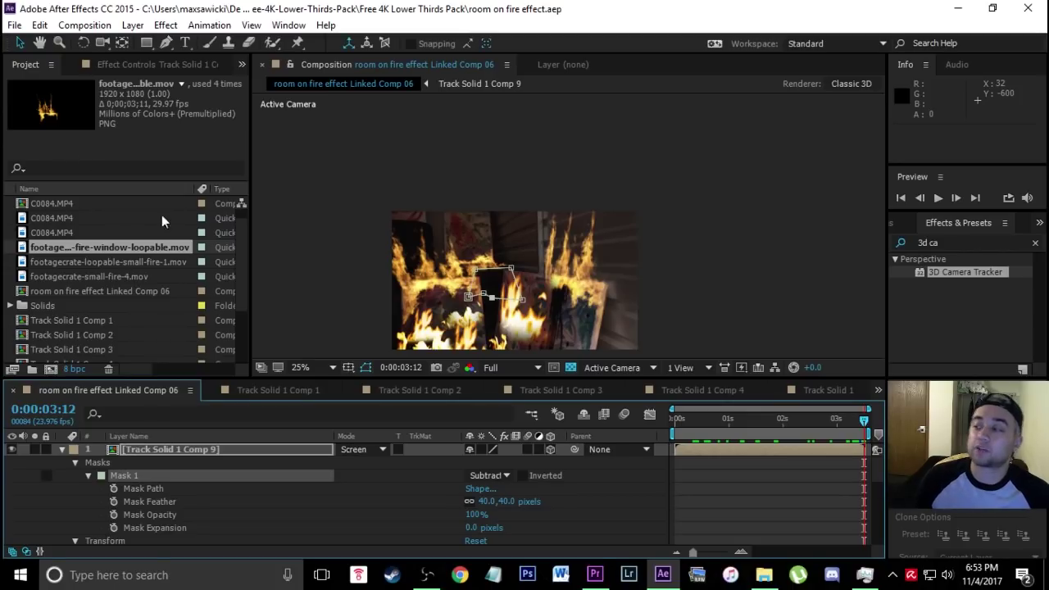
Collapse the top fire layer's mask properties and scrub to an earlier frame to preview the fire.
left_click(62, 451)
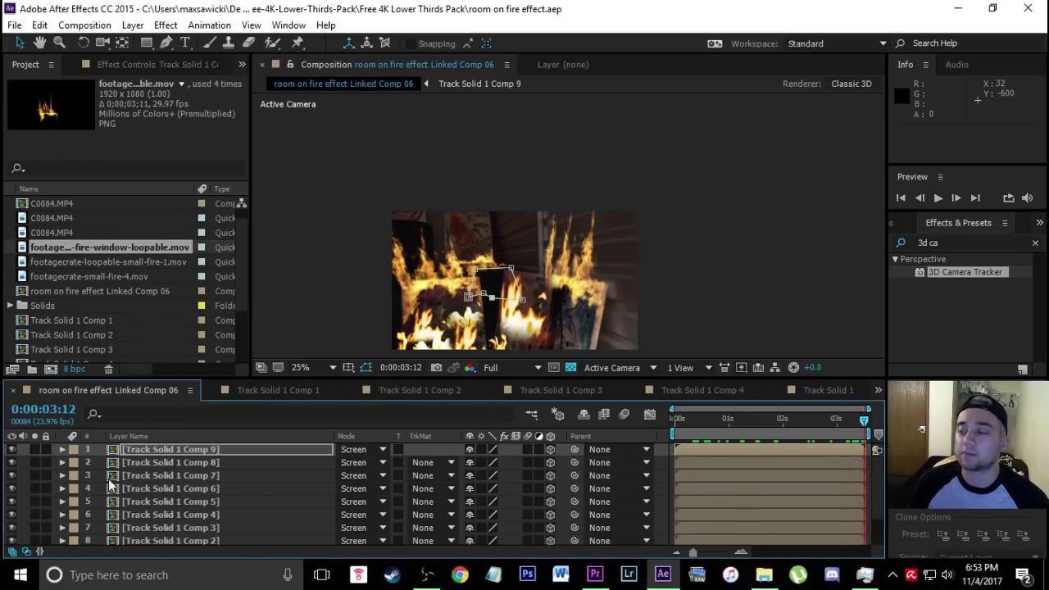
scroll(246, 487, "down", 3)
scroll(212, 518, "up", 3)
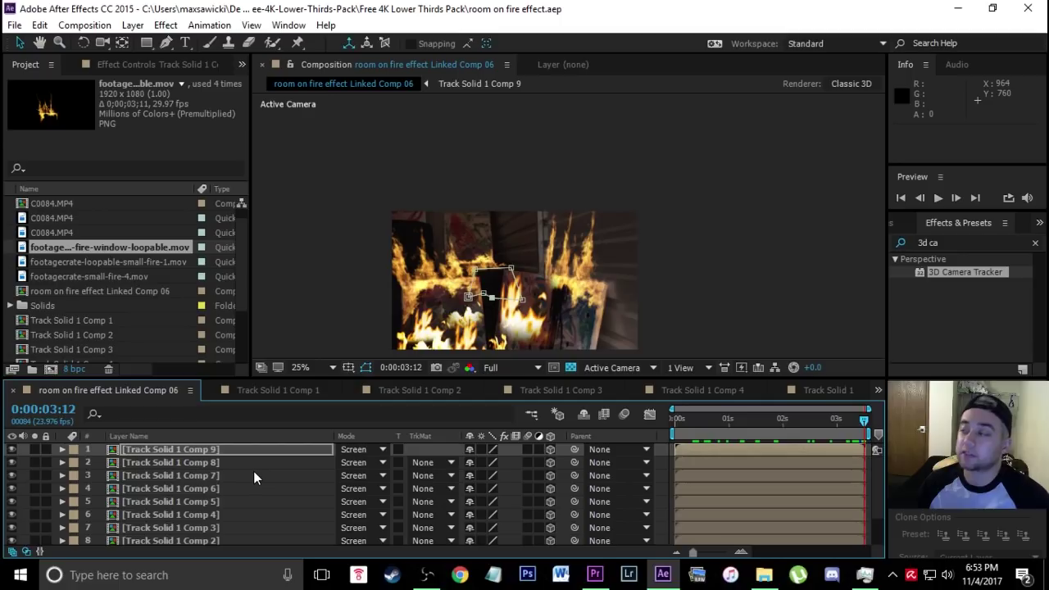
mouse_move(865, 425)
left_mouse_down()
mouse_move(780, 423)
mouse_move(866, 438)
left_mouse_up()
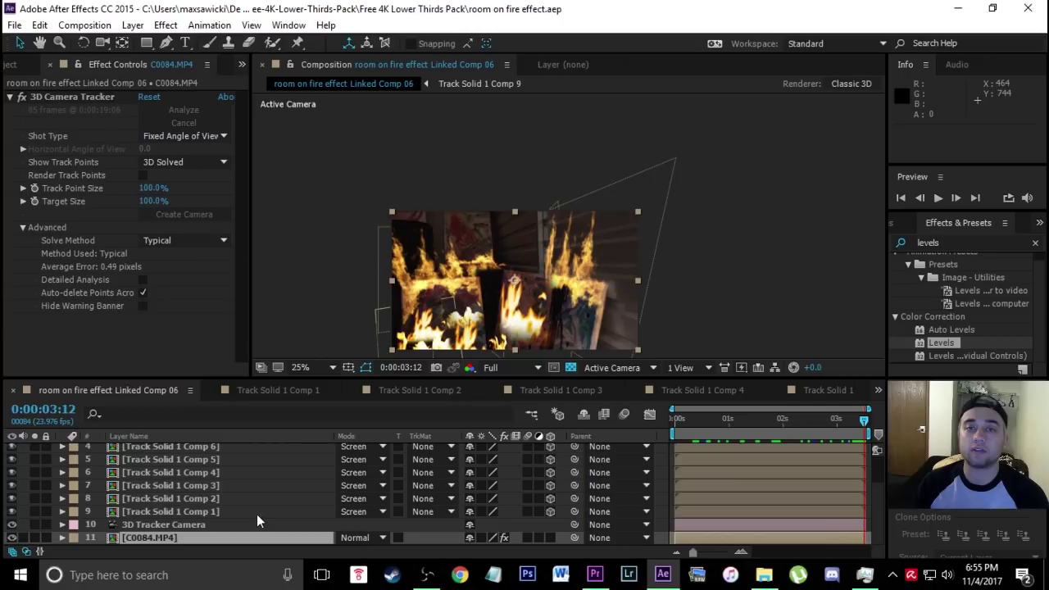
scroll(253, 506, "up", 3)
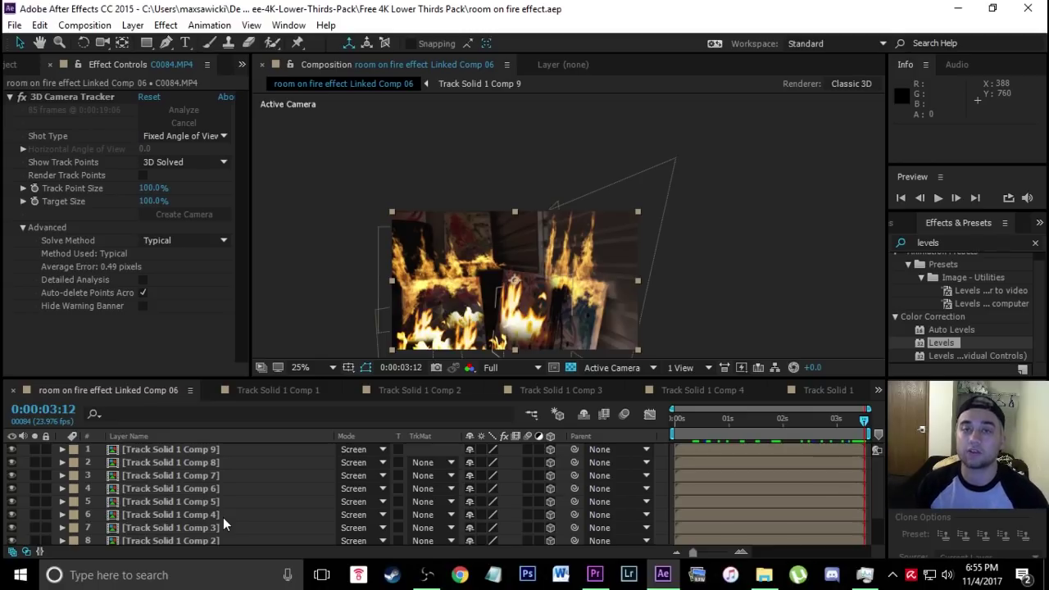
scroll(224, 500, "down", 2)
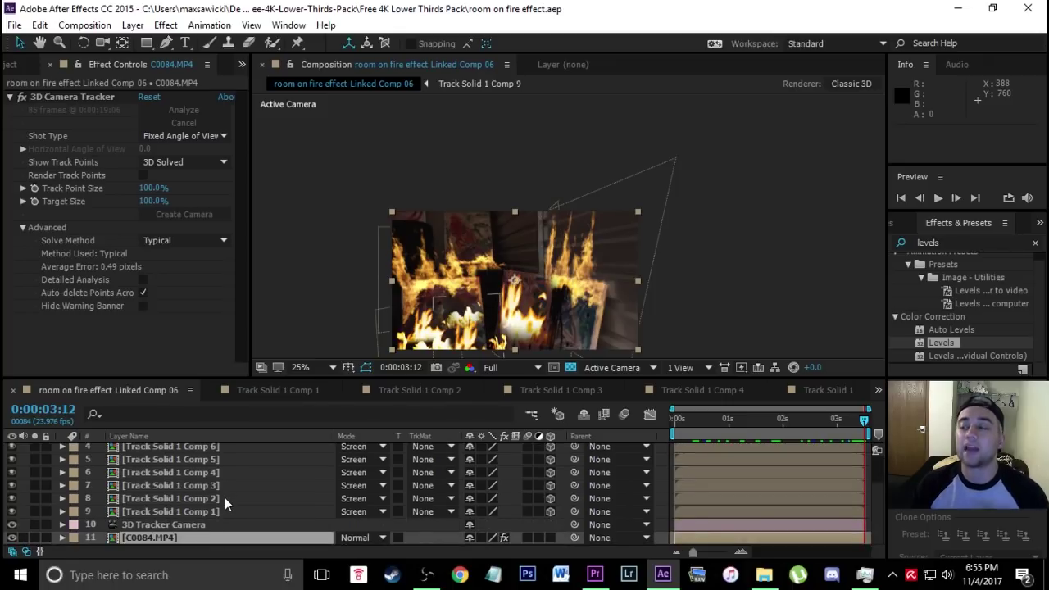
Delete the 3D Camera Tracker from C0084.MP4, check the fire at 0:00:01:23–0:00:02:15, then switch to Premiere.
left_click(157, 539)
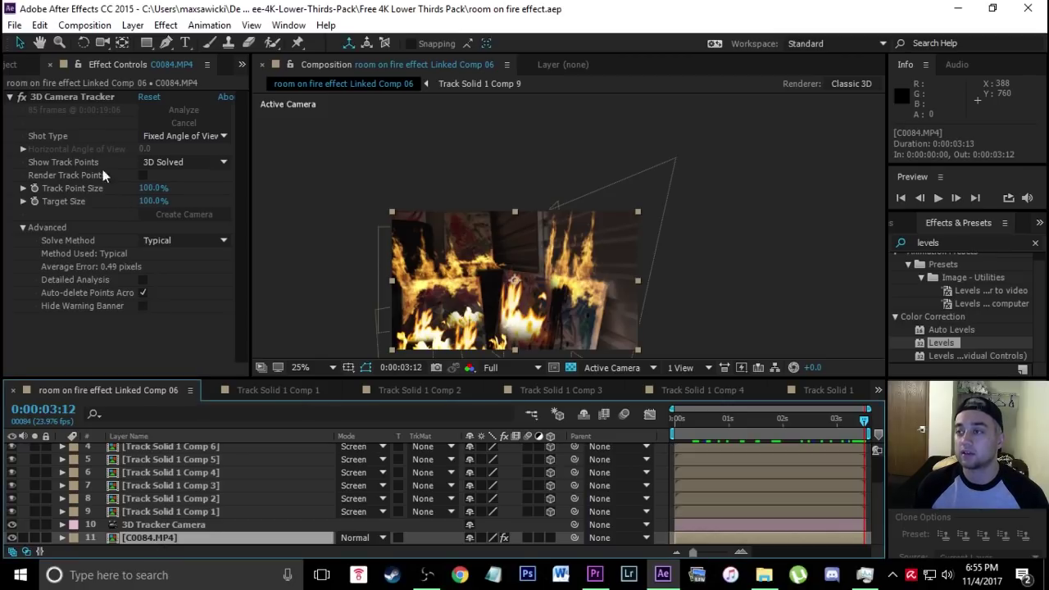
key("Delete")
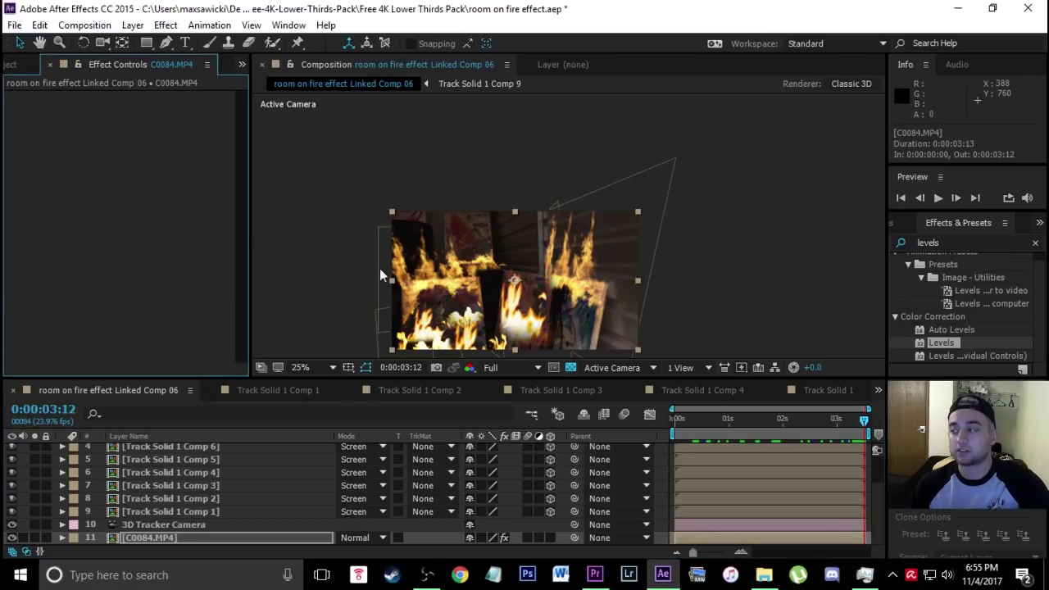
left_click_drag(865, 424, 781, 421)
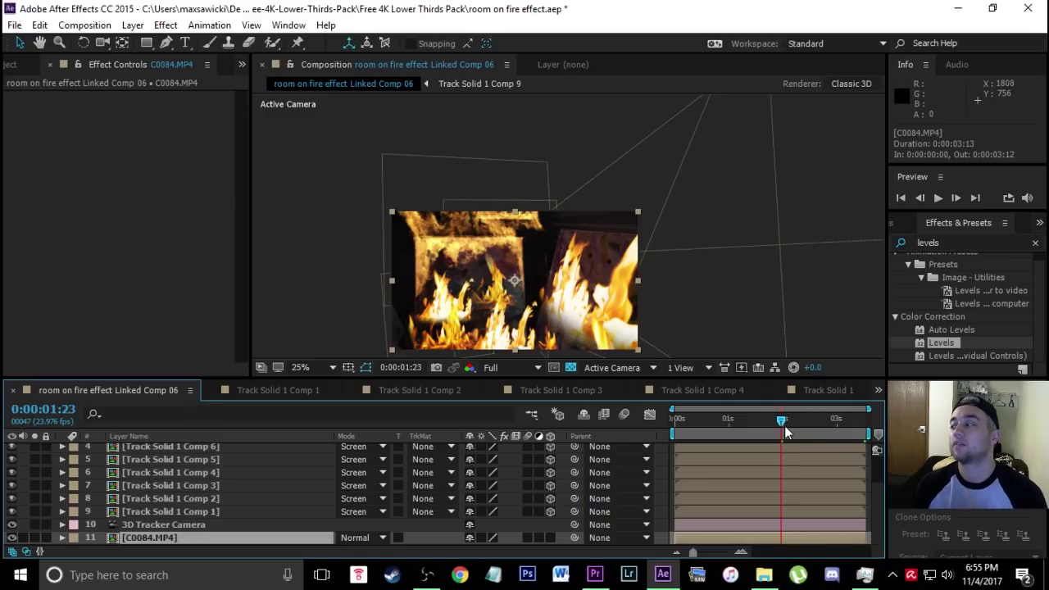
left_click_drag(782, 420, 819, 420)
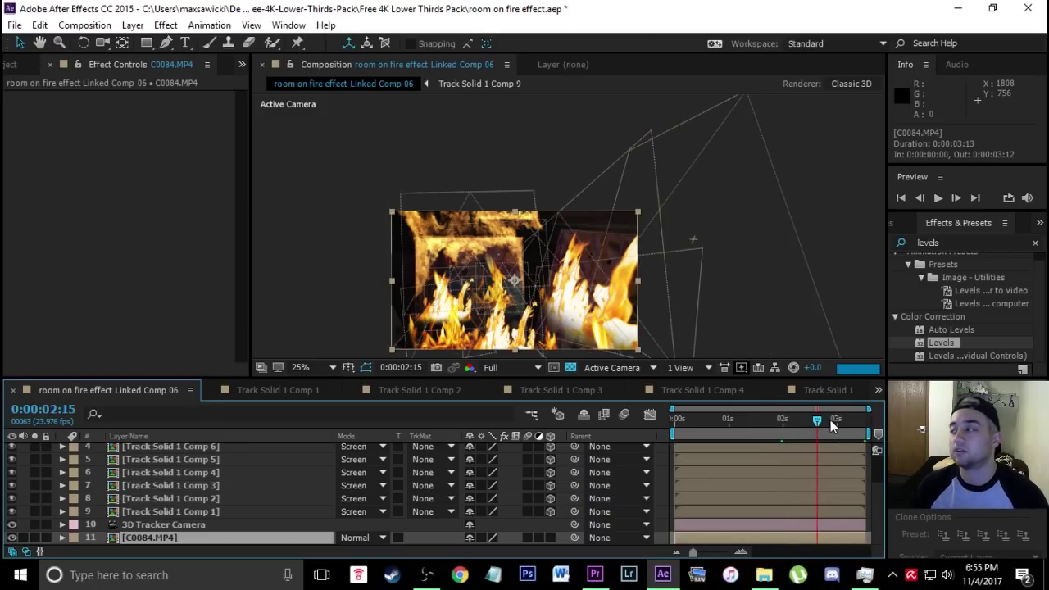
key("Page_Down")
key("Page_Down")
key("Page_Down")
key("Page_Down")
key("Page_Down")
key("Page_Down")
key("Page_Down")
key("Page_Down")
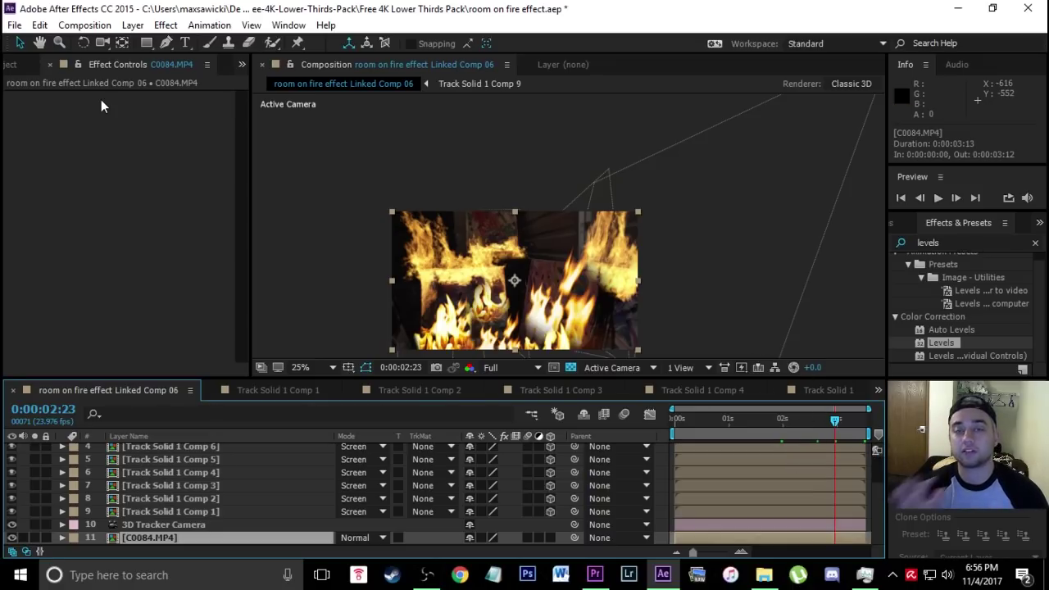
key("alt+Tab")
In Lumetri Color, raise the clip's exposure slightly and push the midtones toward red and brighter.
left_click(489, 439)
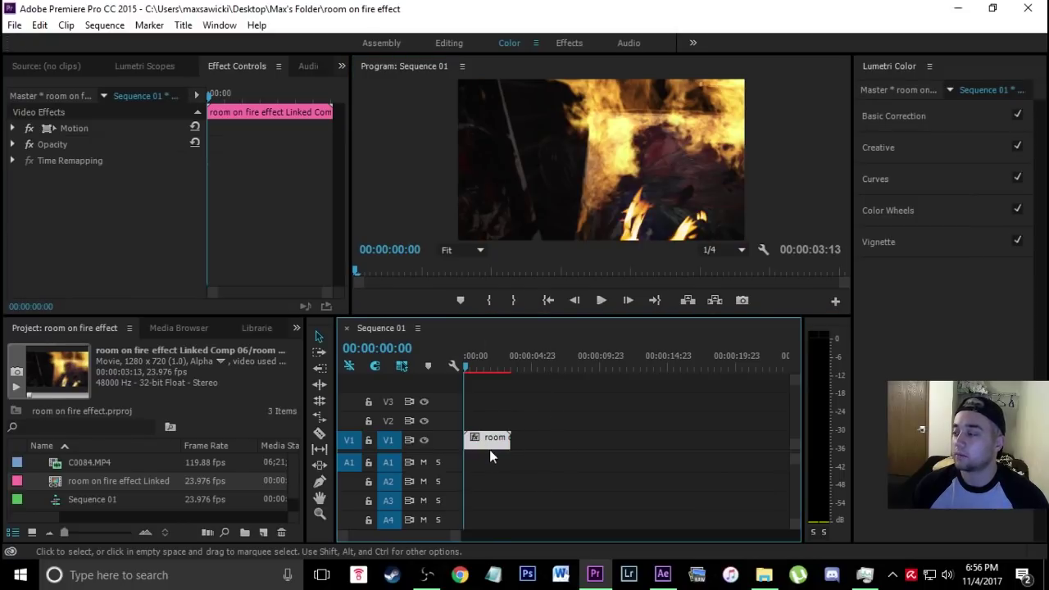
left_click(901, 115)
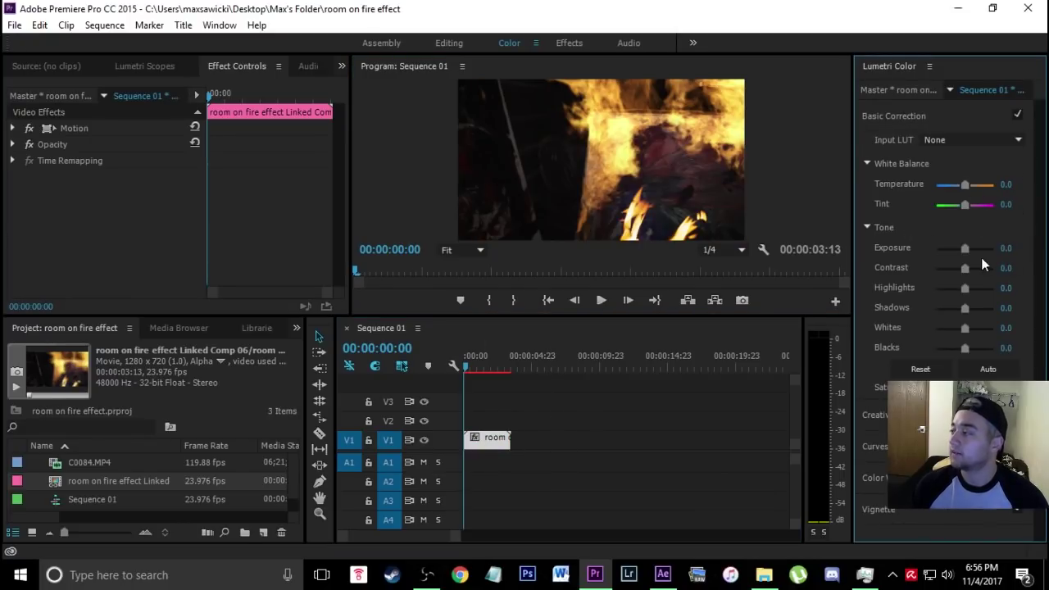
left_click_drag(965, 249, 970, 250)
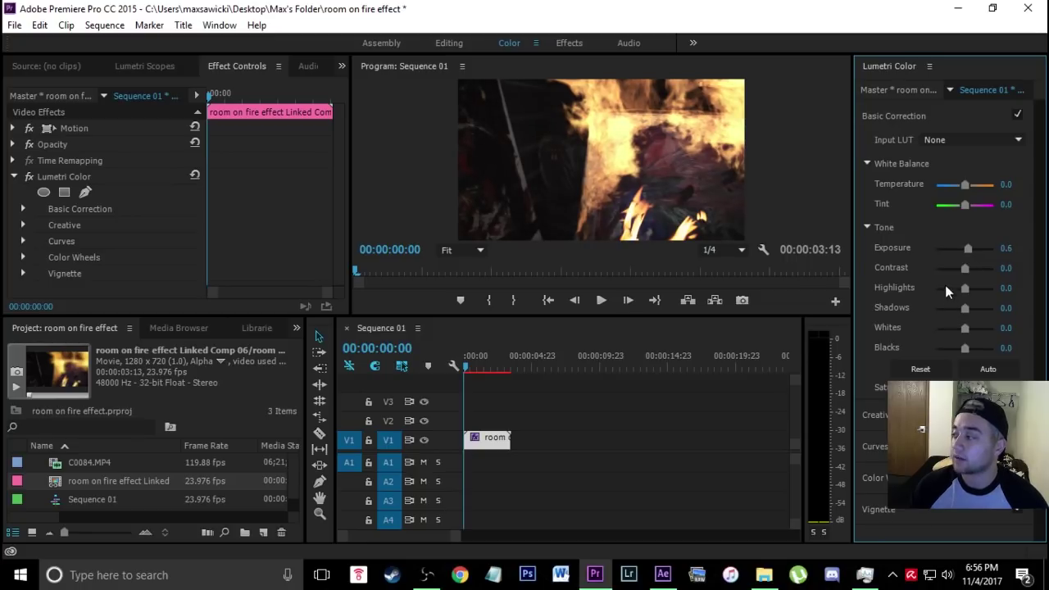
left_click(919, 477)
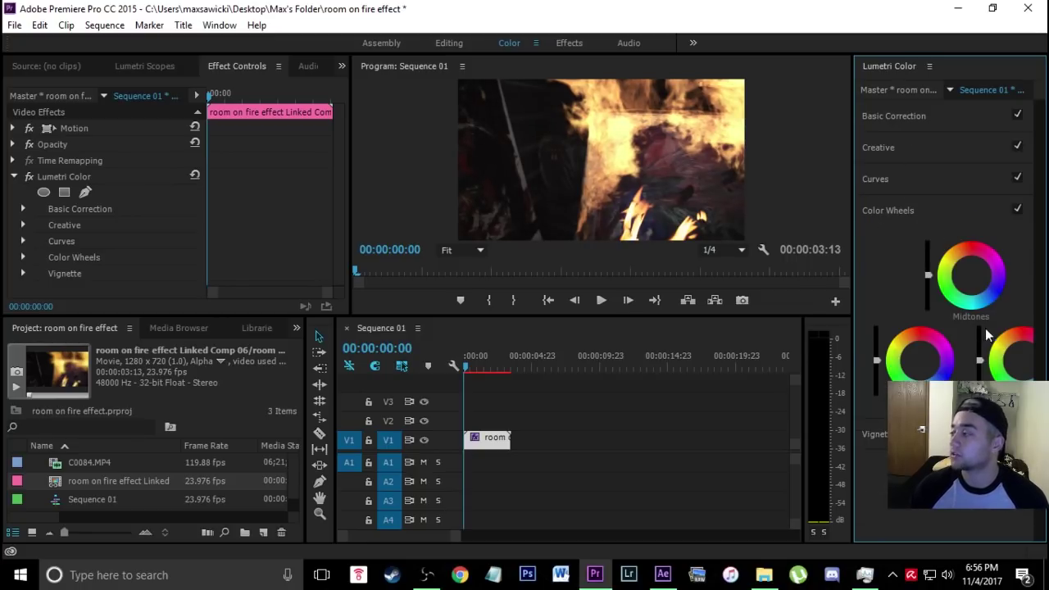
left_click_drag(853, 230, 817, 230)
left_click_drag(954, 292, 943, 262)
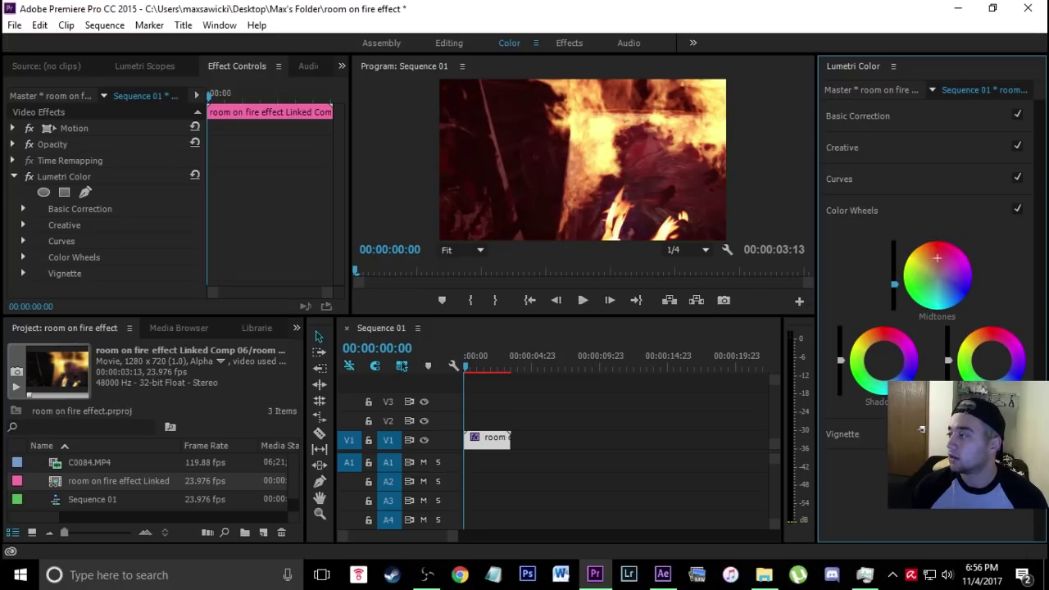
left_click_drag(894, 292, 894, 261)
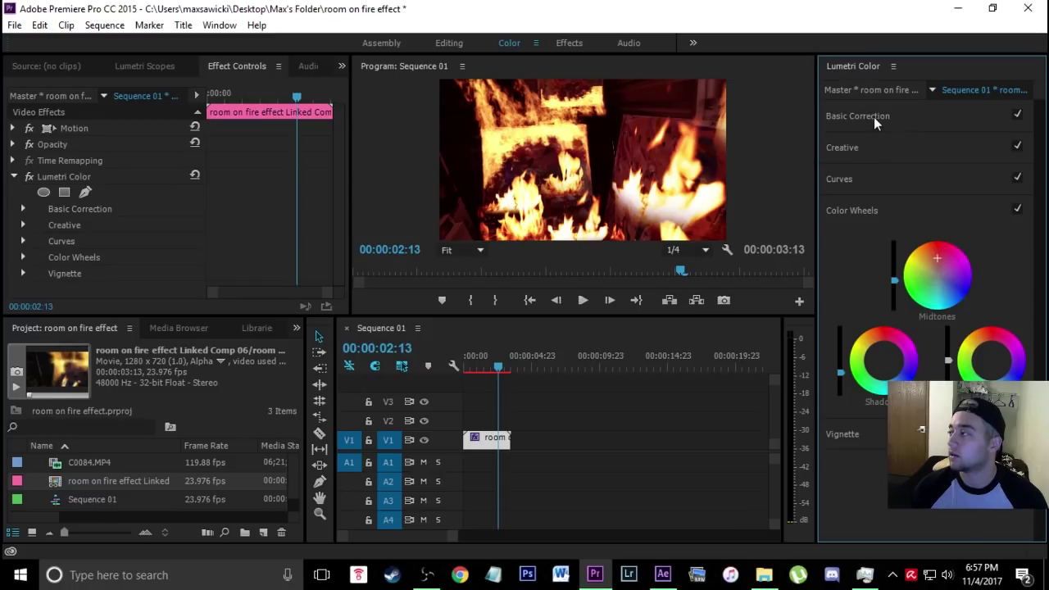
Choose Browse from the Creative Look list to pick a Look or LUT file.
left_click(874, 119)
left_click(853, 119)
left_click(869, 147)
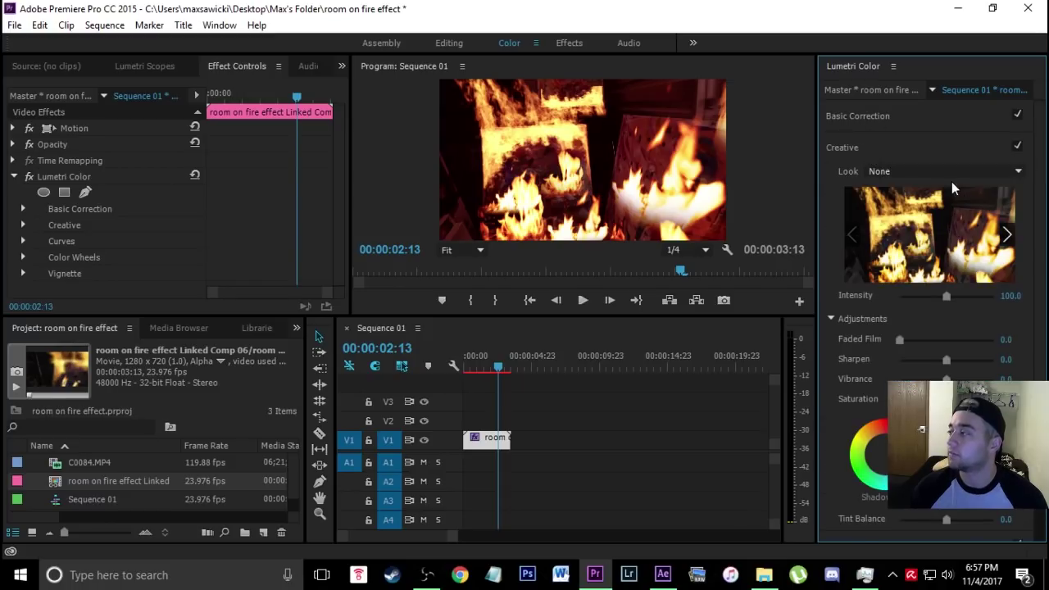
left_click(959, 171)
left_click(612, 58)
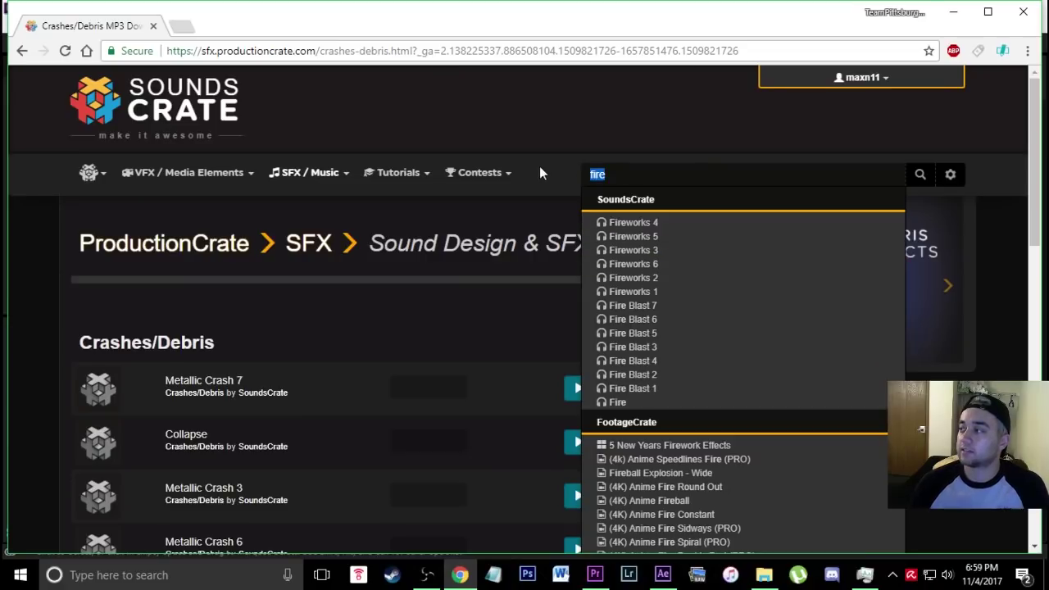
Search SoundsCrate for 'fire' and scroll through the Fire sound effect results.
mouse_move(519, 169)
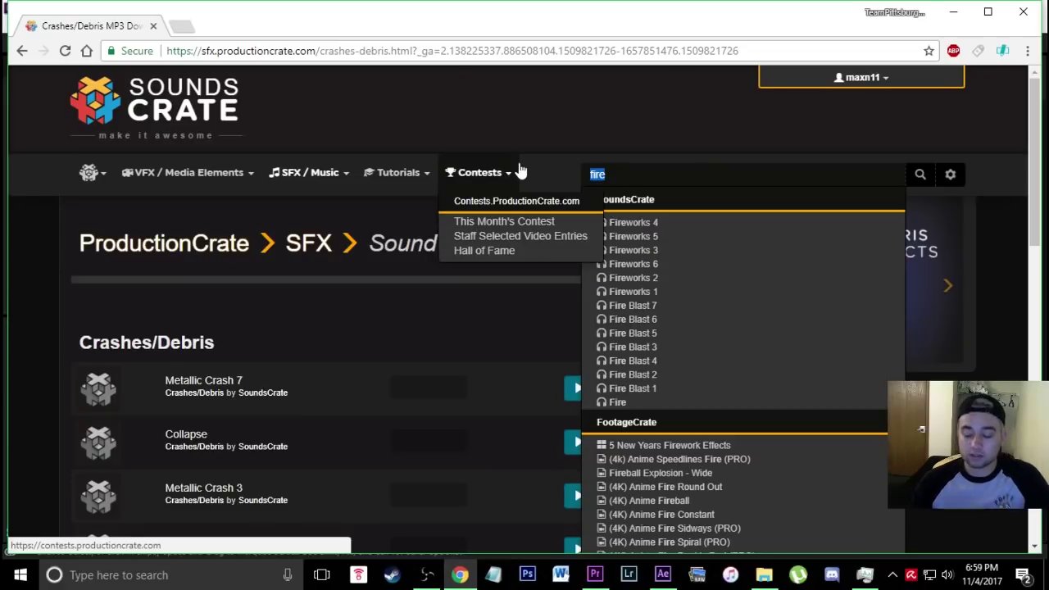
key("BackSpace")
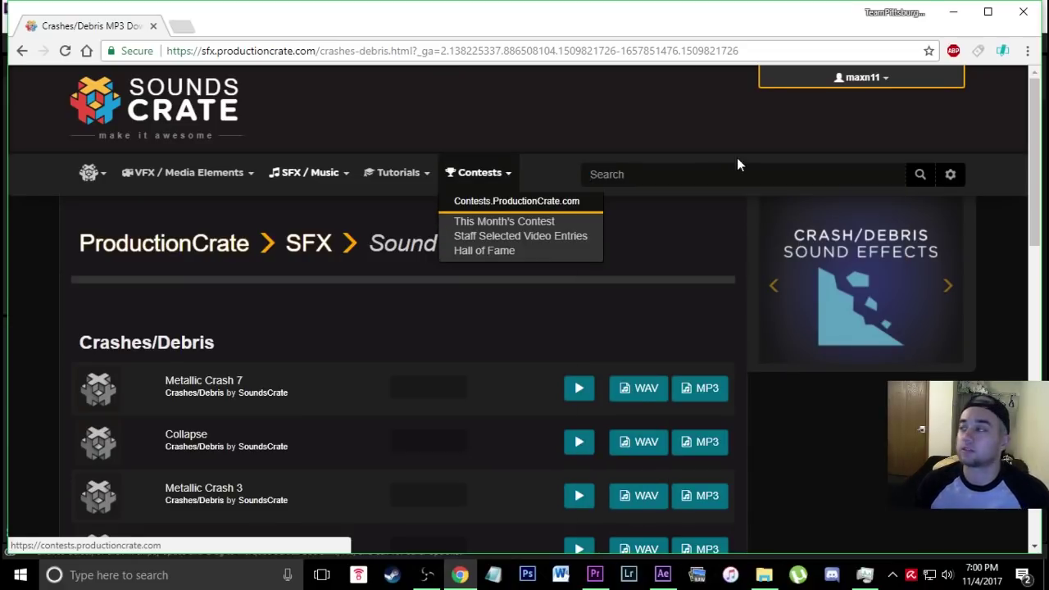
type("fire")
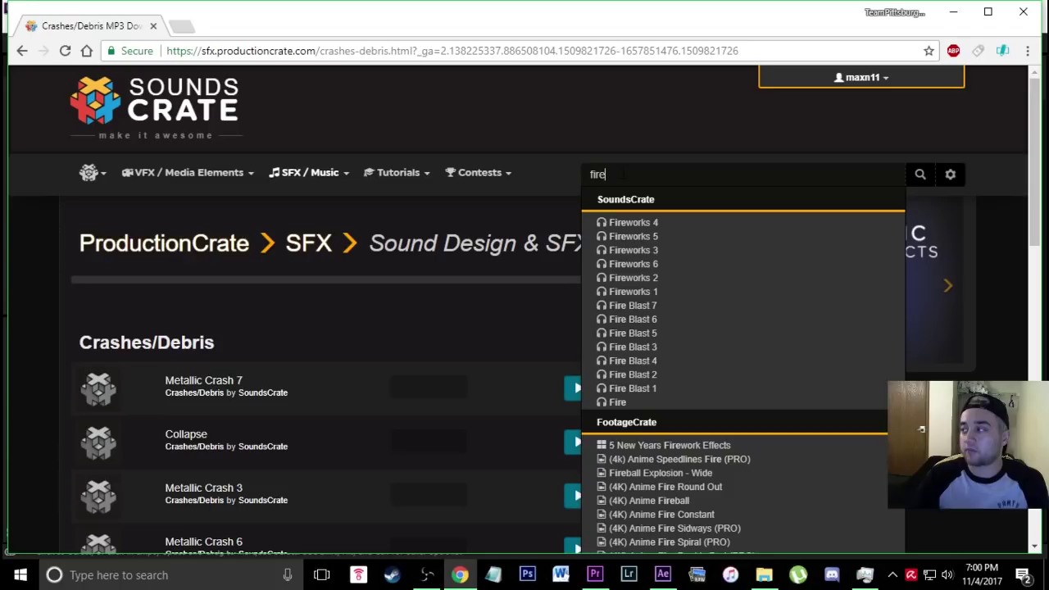
left_click(640, 403)
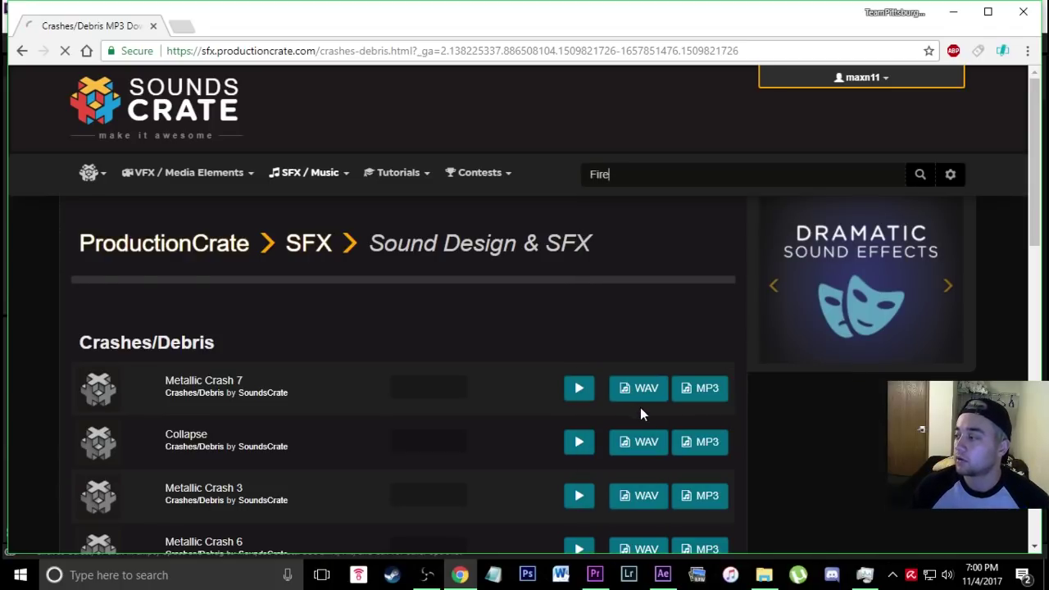
scroll(576, 264, "down", 5)
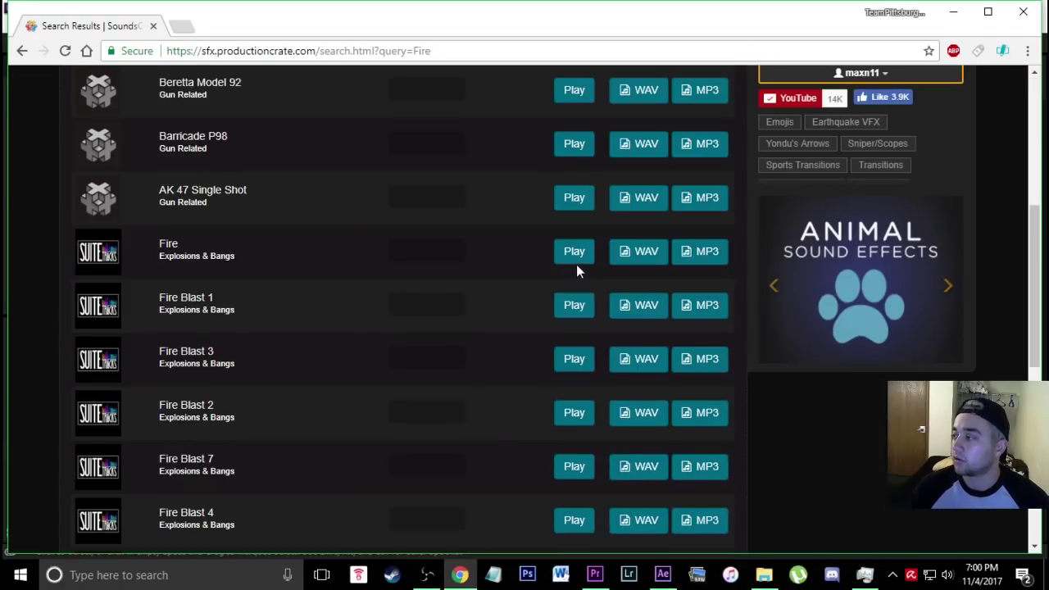